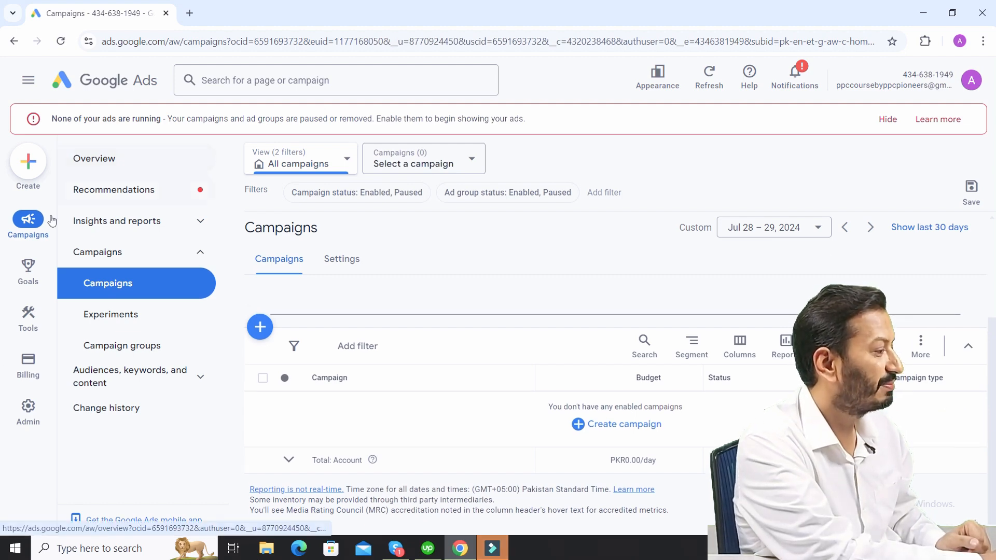
# - Examine the Campaigns and Tools sections of the main navigation, including the Planning and Shared library groups
pyautogui.click(28, 82)
pyautogui.moveTo(22, 235)
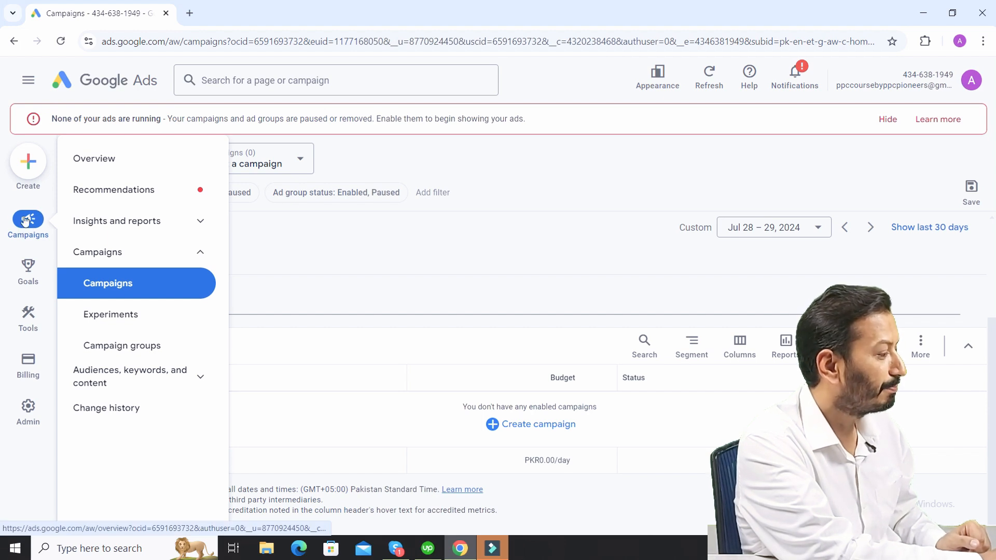
pyautogui.moveTo(29, 262)
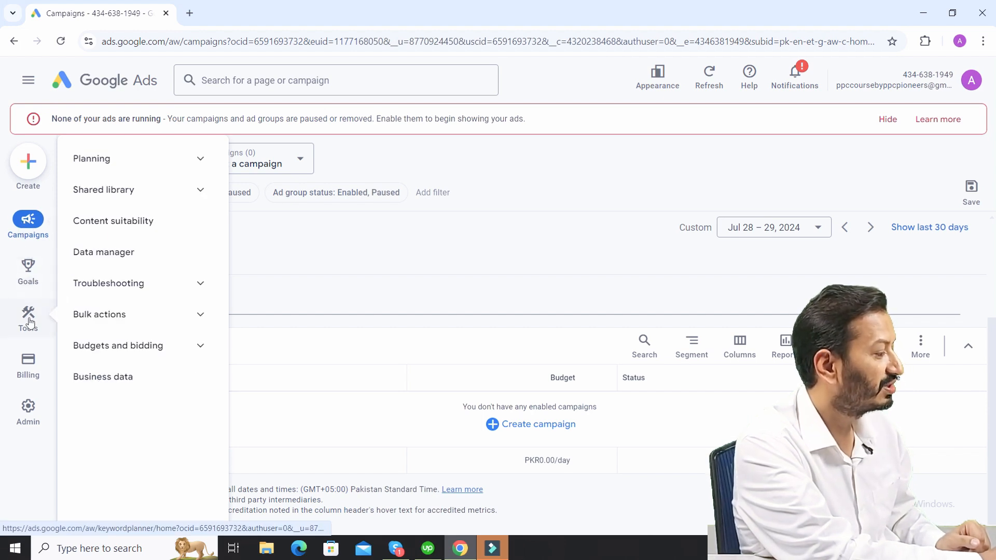
pyautogui.moveTo(28, 361)
pyautogui.moveTo(34, 327)
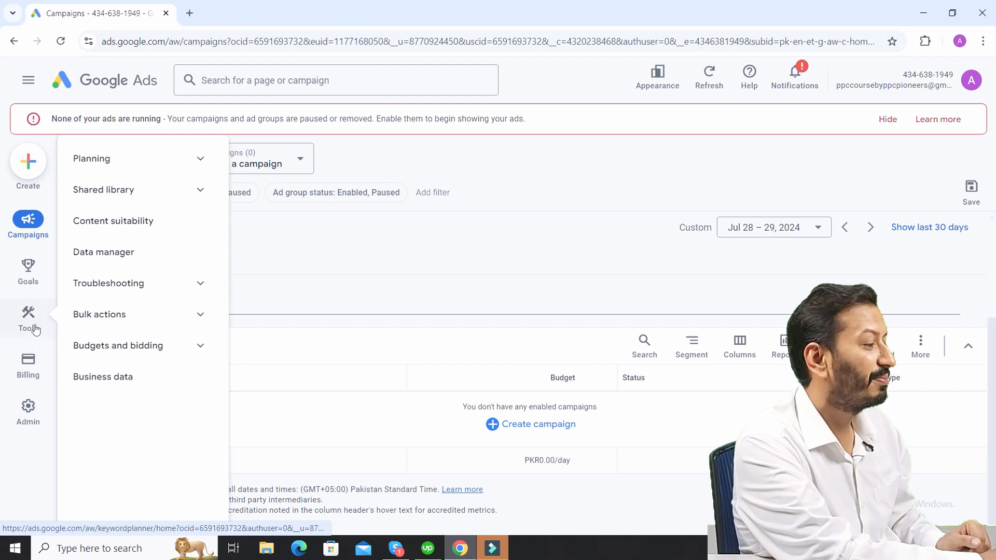
pyautogui.click(199, 160)
pyautogui.click(160, 192)
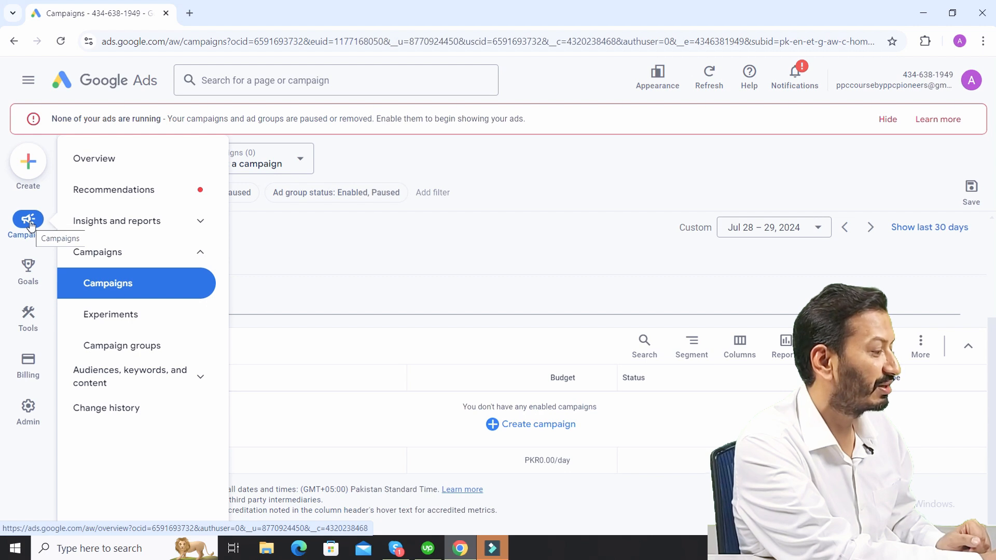
pyautogui.click(158, 285)
pyautogui.click(310, 288)
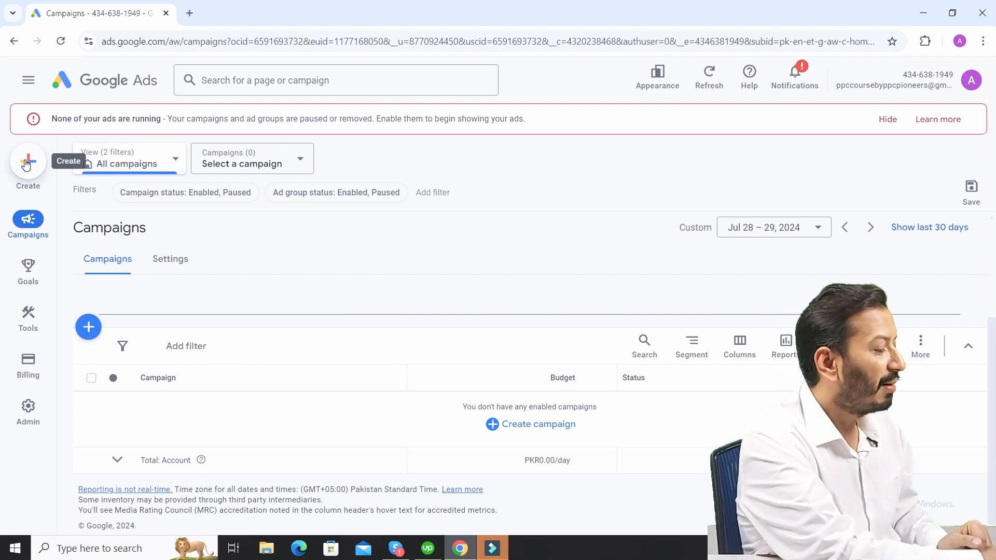
# - Start a new campaign and skip the optional business information
pyautogui.click(89, 327)
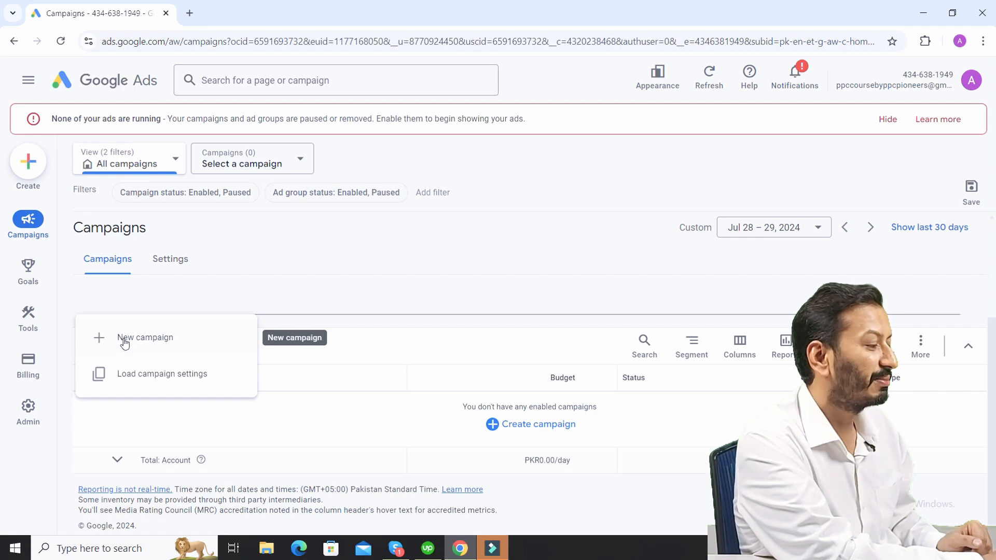
pyautogui.click(124, 343)
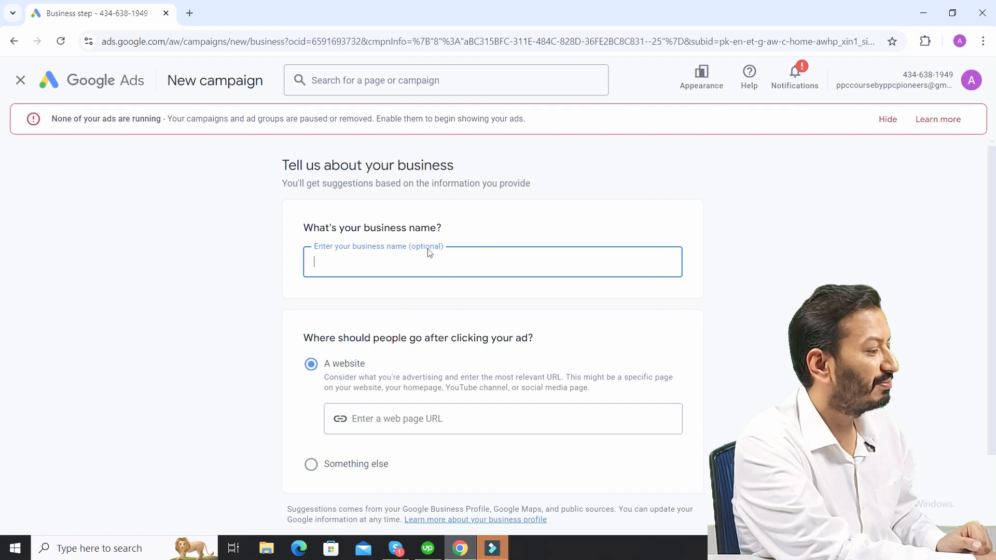
pyautogui.click(1, 291)
pyautogui.scroll(-2, 2, 364)
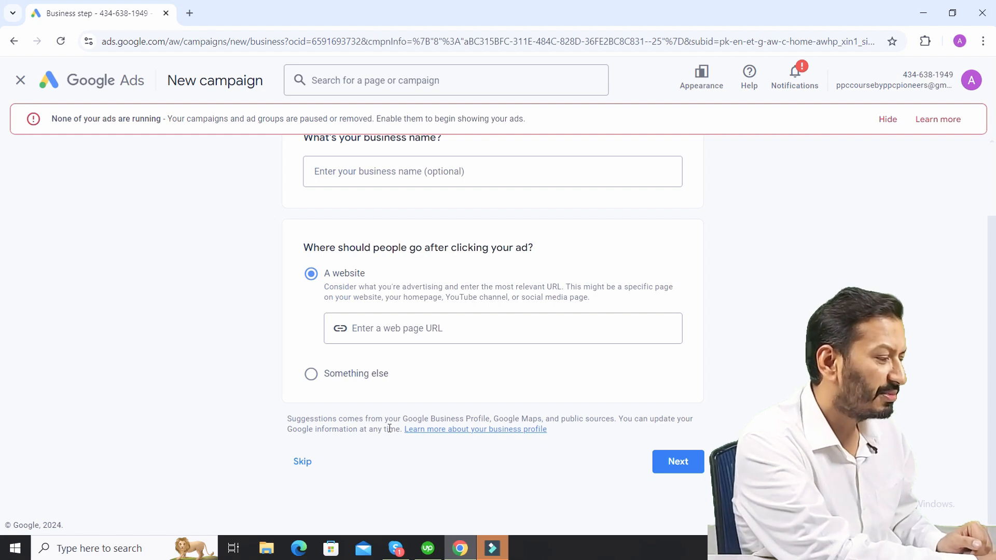
pyautogui.click(301, 463)
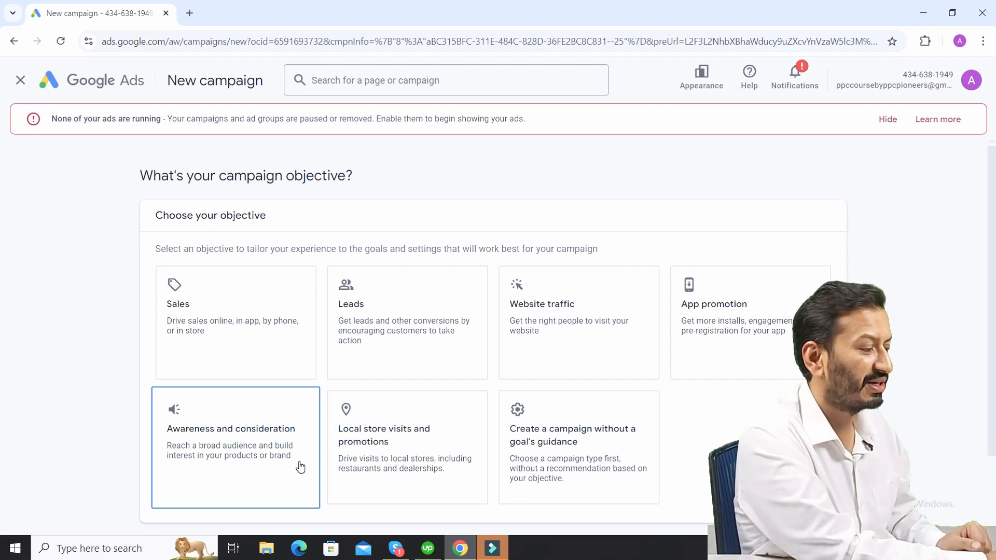
# - Choose to create the campaign without a goal's guidance and set its type to Search
pyautogui.click(568, 463)
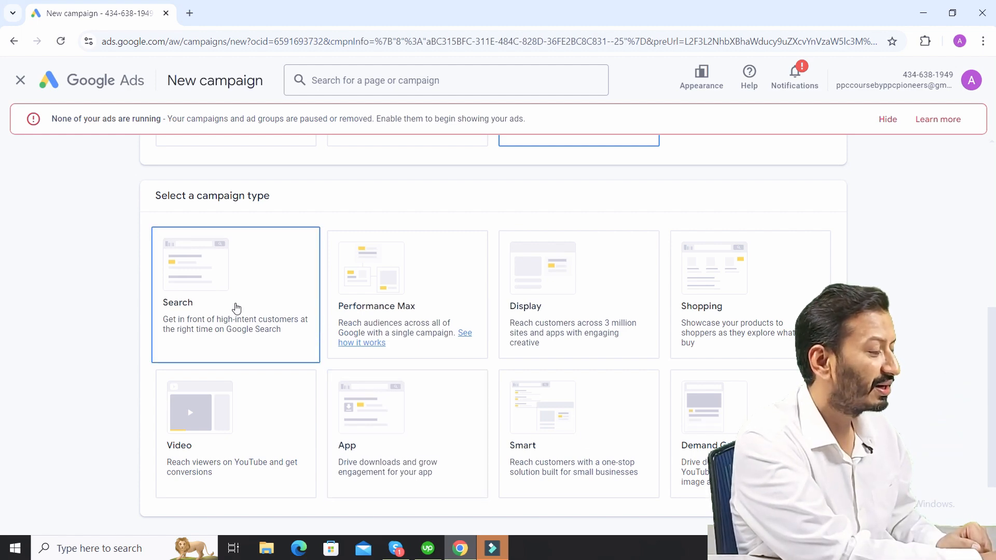
pyautogui.click(236, 308)
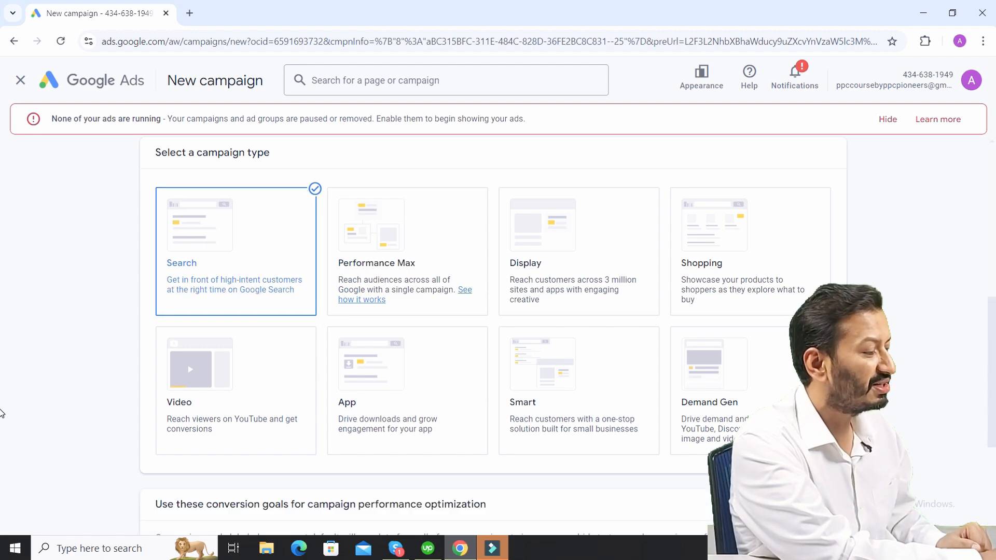
# - Exit the conversion goals guide and continue with the account-default Purchases goal
pyautogui.scroll(-3, 1, 463)
pyautogui.scroll(-2, 1, 463)
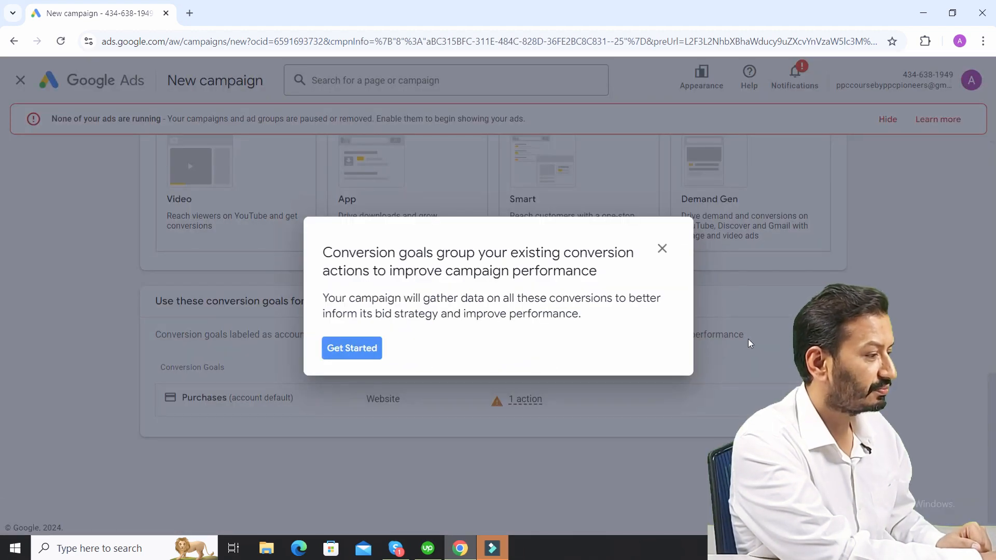
pyautogui.click(662, 249)
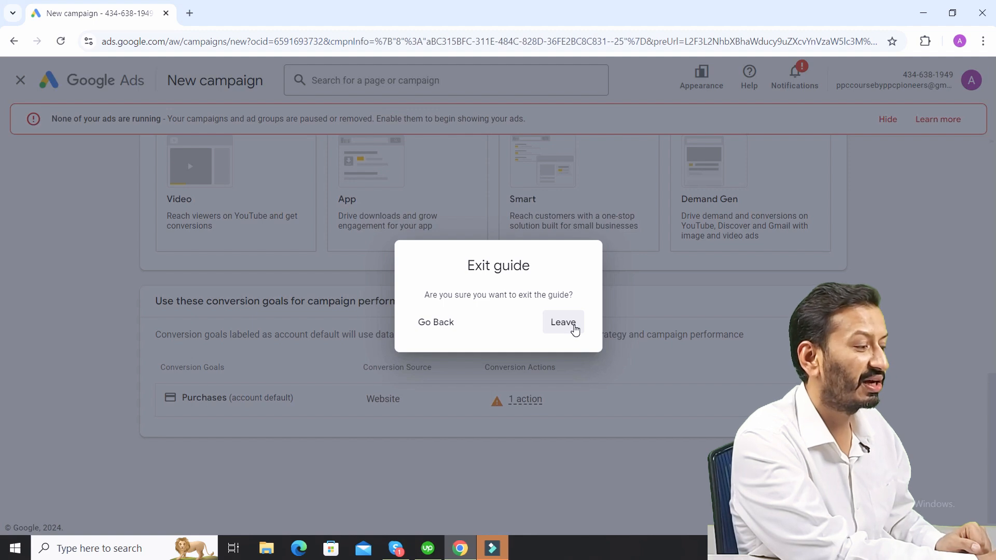
pyautogui.click(574, 326)
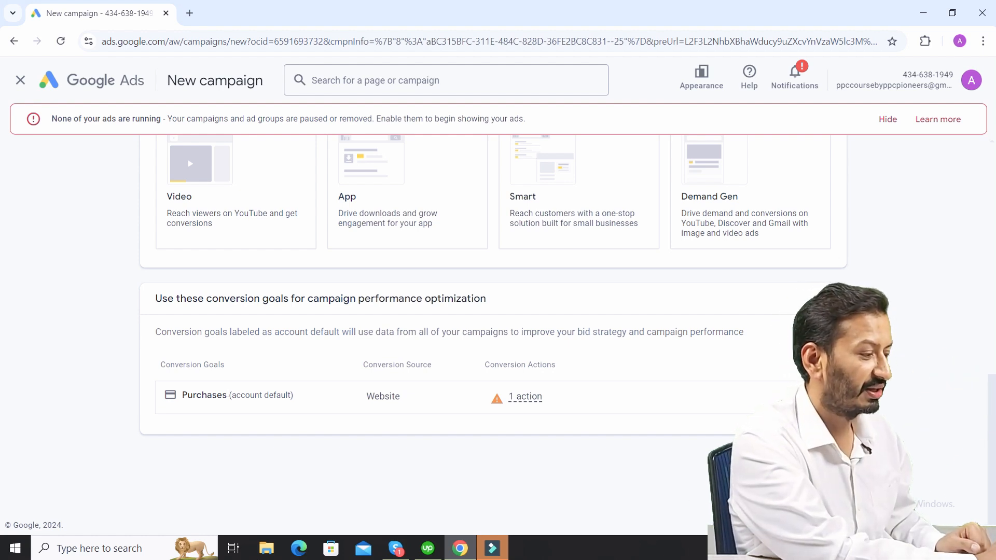
pyautogui.click(820, 461)
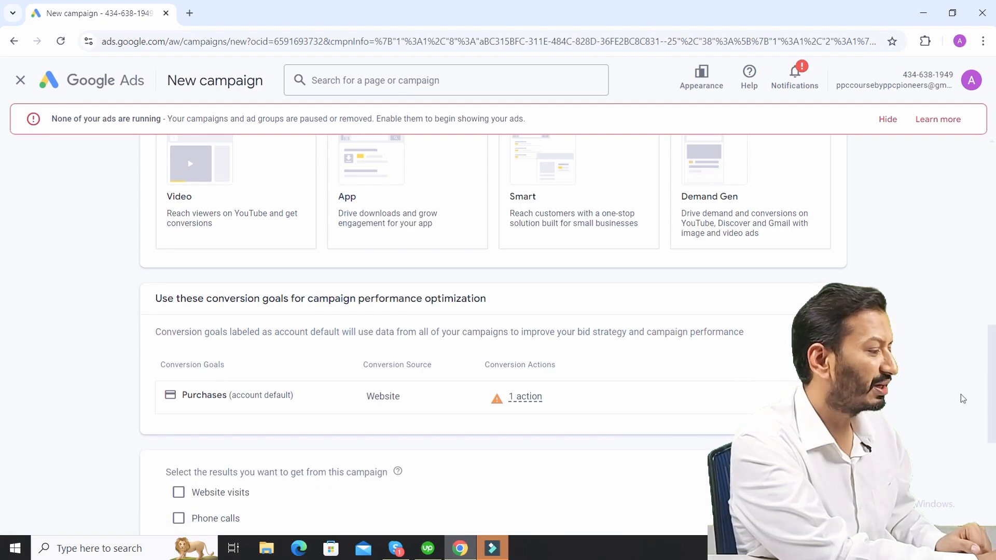
# - Select Website visits as the result to get from this campaign, leaving the business website blank
pyautogui.scroll(-4, 1, 461)
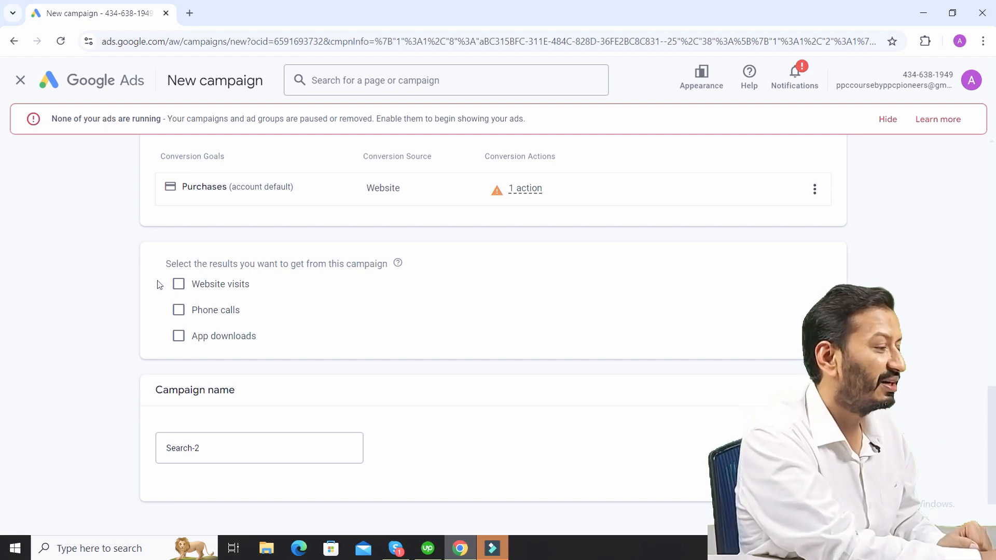
pyautogui.click(190, 290)
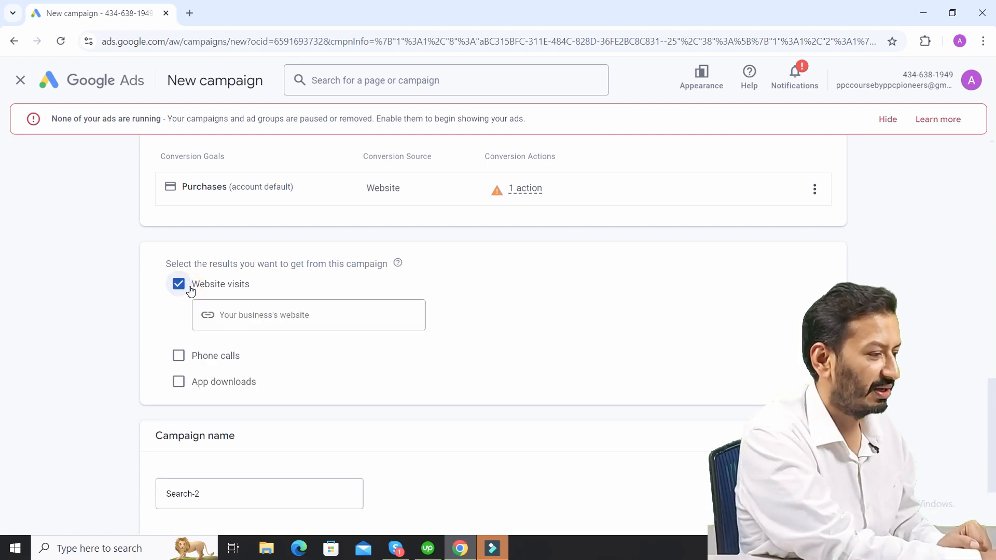
pyautogui.scroll(-3, 1, 488)
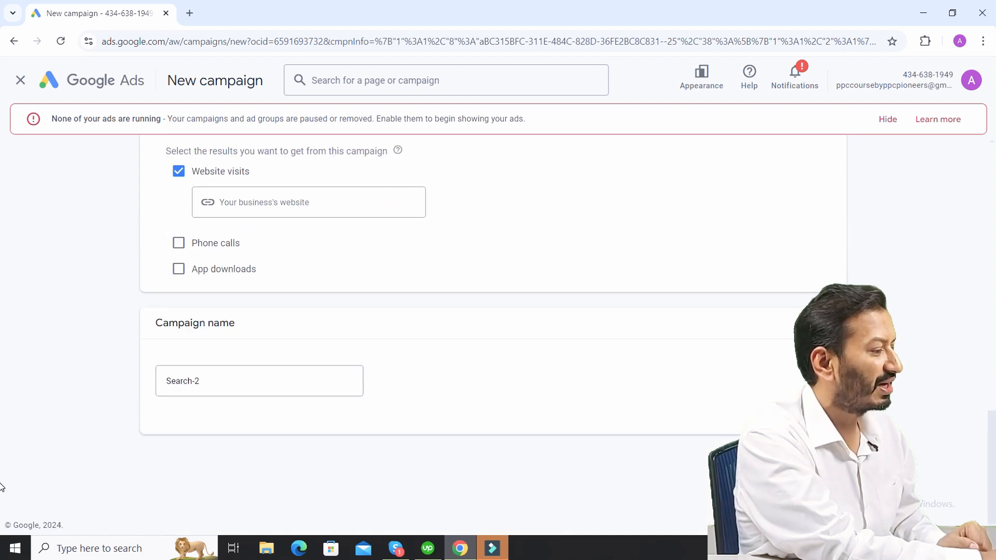
pyautogui.click(294, 203)
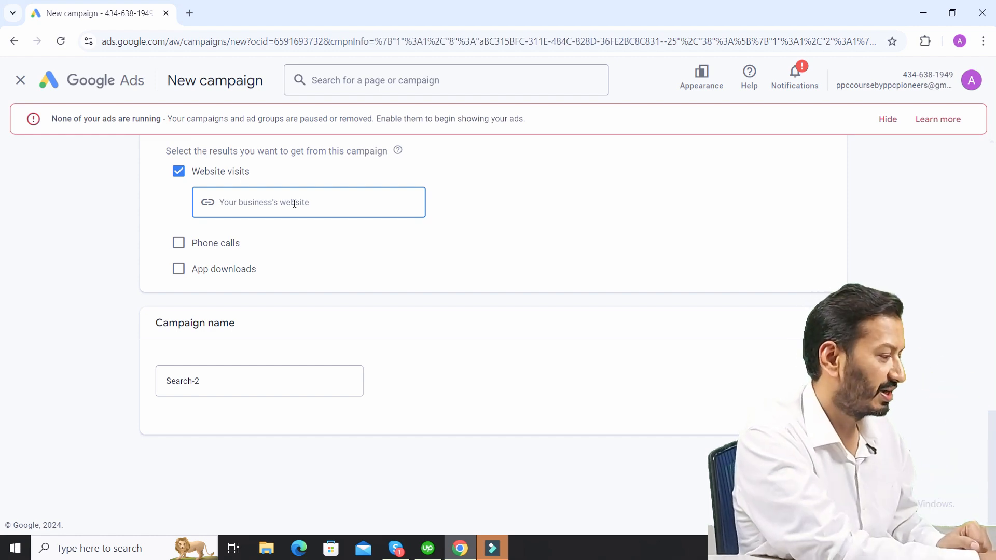
# - Name the campaign "PPC PIONEERS Campaign 1" and continue to the bidding settings
pyautogui.moveTo(248, 323); pyautogui.dragTo(157, 323)
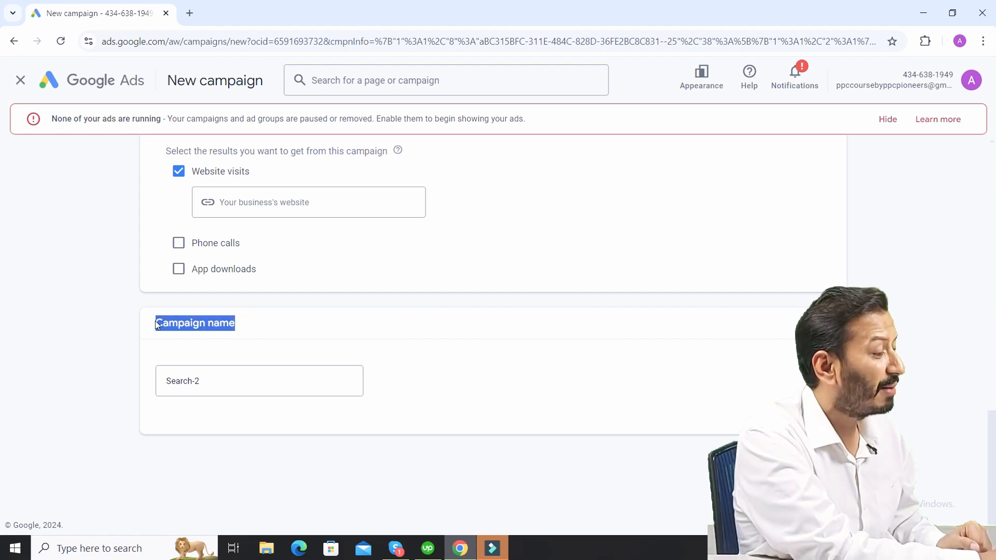
pyautogui.moveTo(213, 387); pyautogui.dragTo(148, 388)
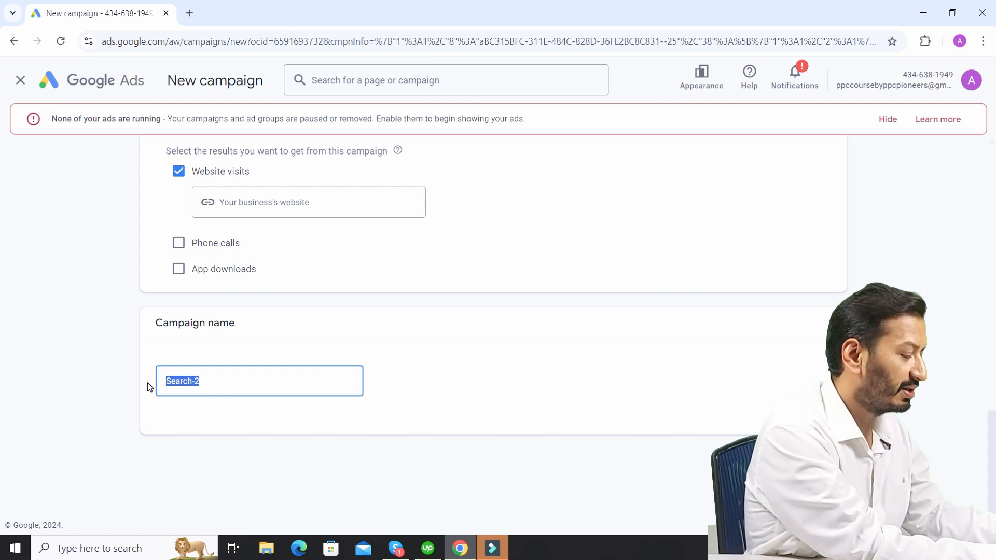
pyautogui.write('PPC P')
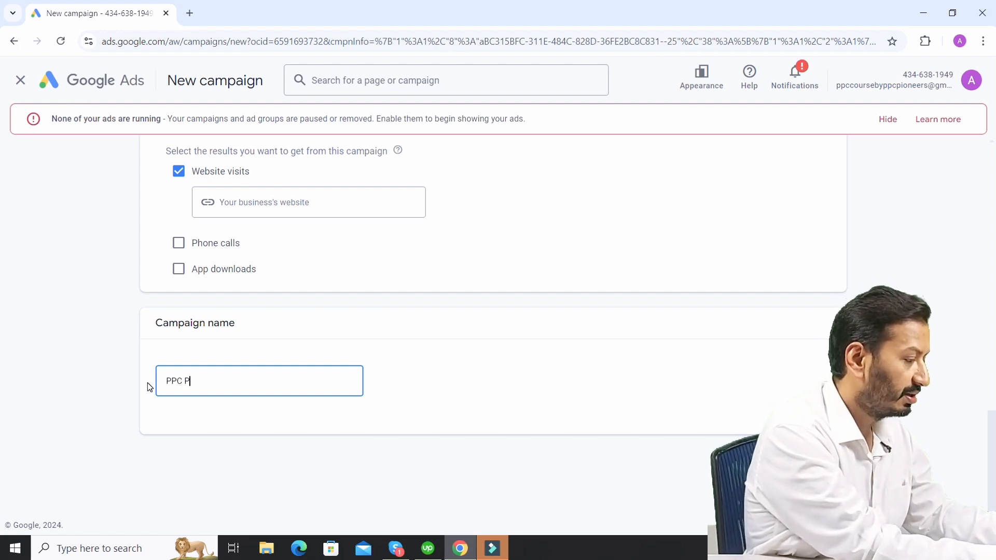
pyautogui.write('IONEERS ')
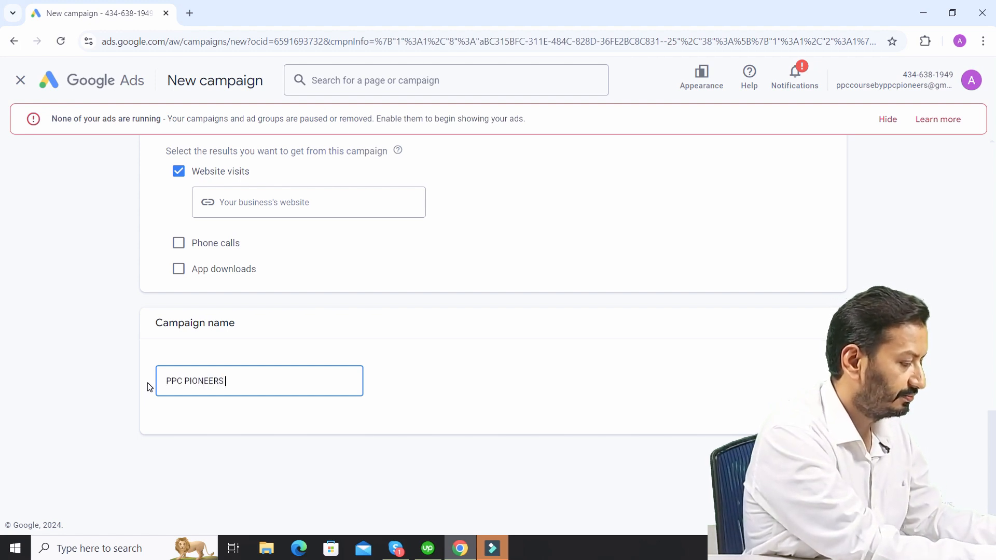
pyautogui.write('Campai')
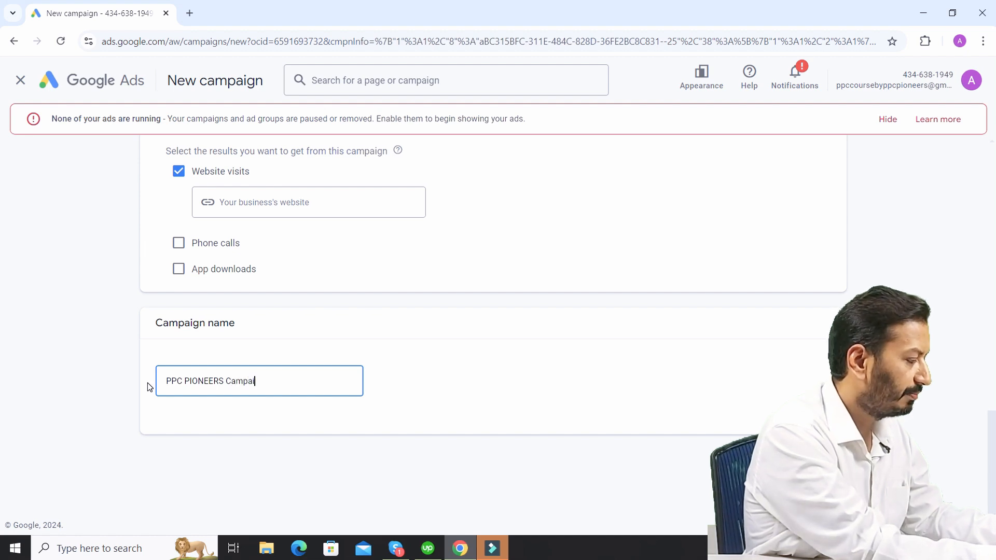
pyautogui.write('gn 1')
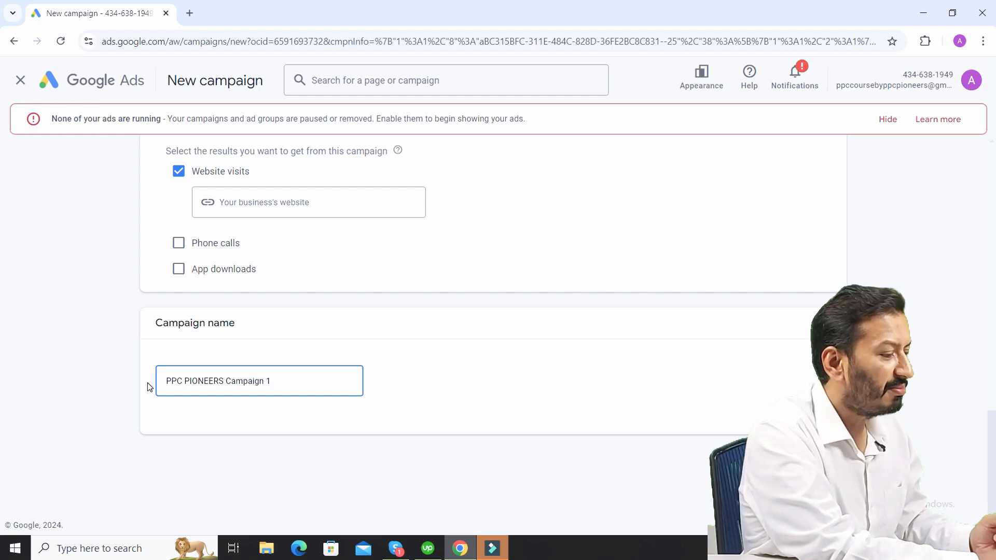
pyautogui.click(818, 467)
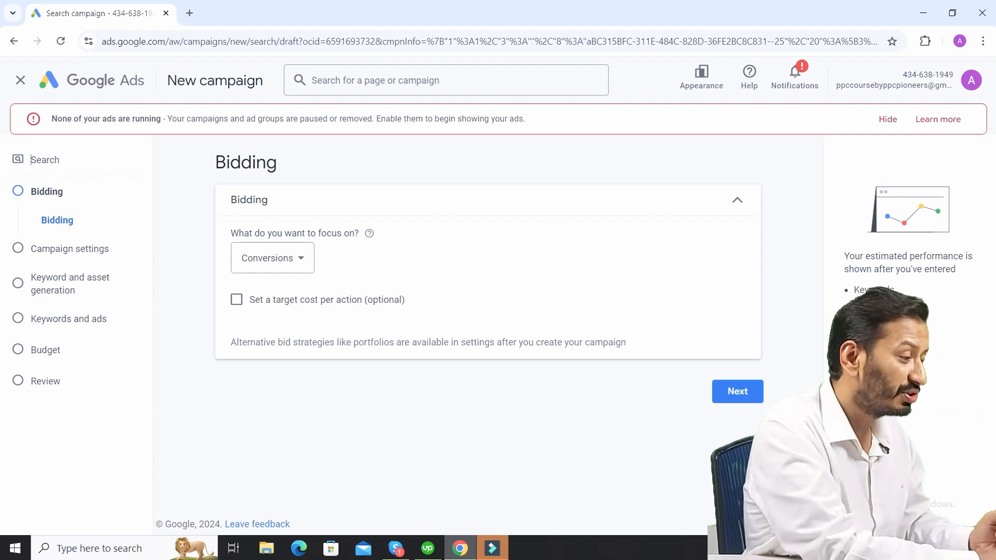
# - Set the bidding focus to Clicks, reviewing the descriptions of the other optimization options
pyautogui.click(301, 259)
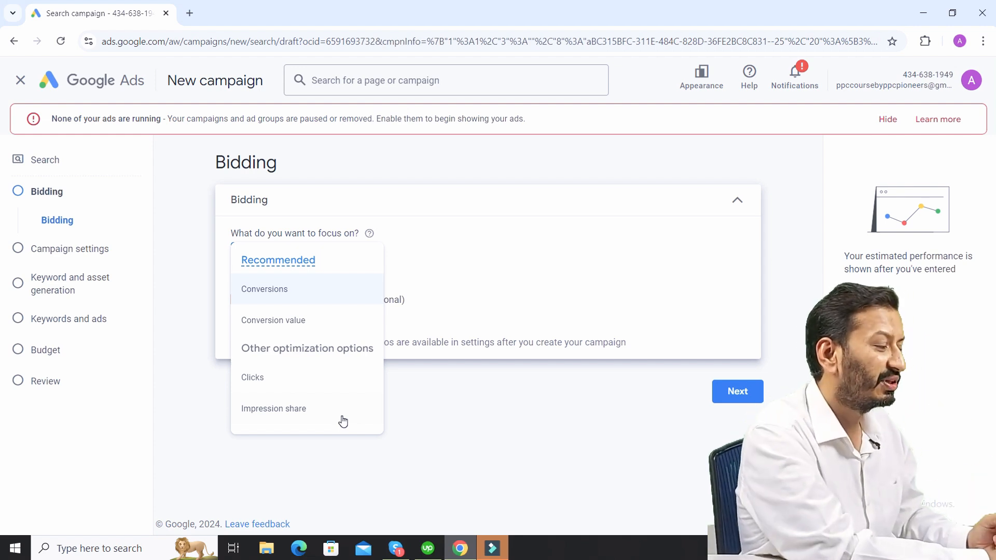
pyautogui.click(257, 380)
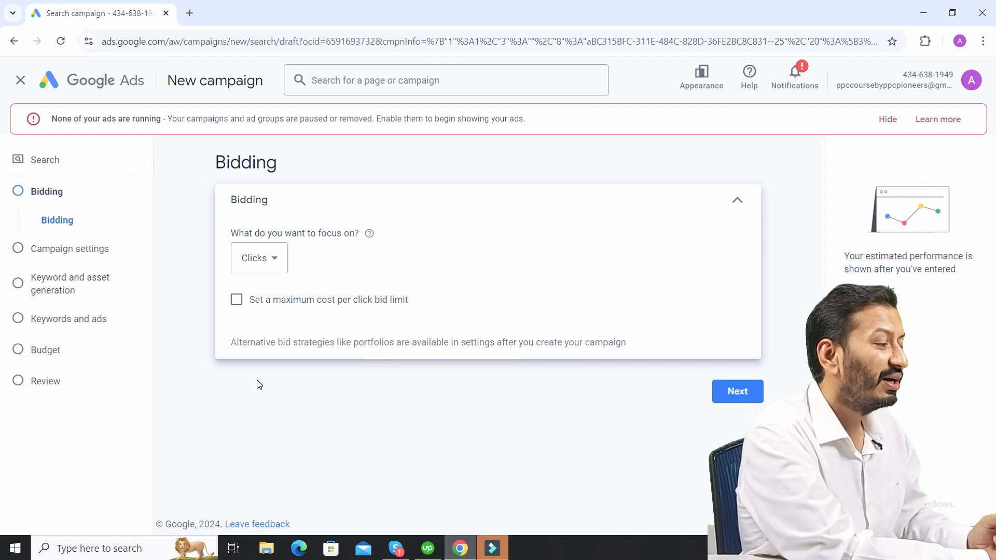
pyautogui.click(269, 258)
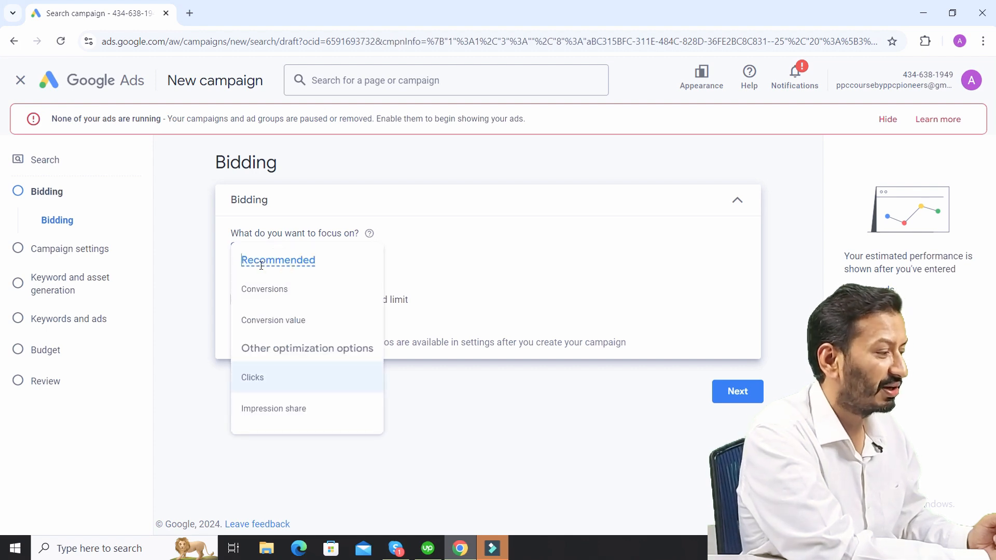
pyautogui.moveTo(287, 259)
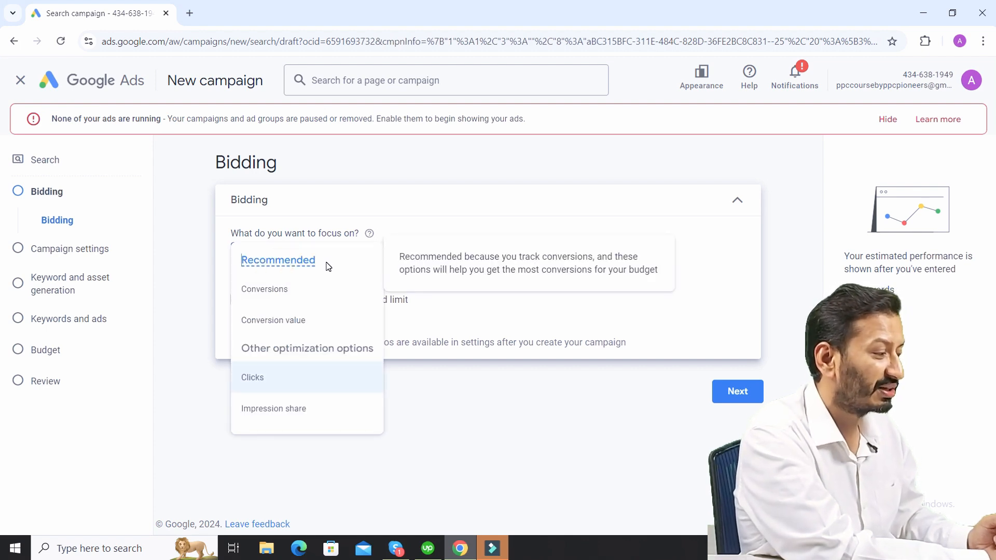
pyautogui.moveTo(274, 289)
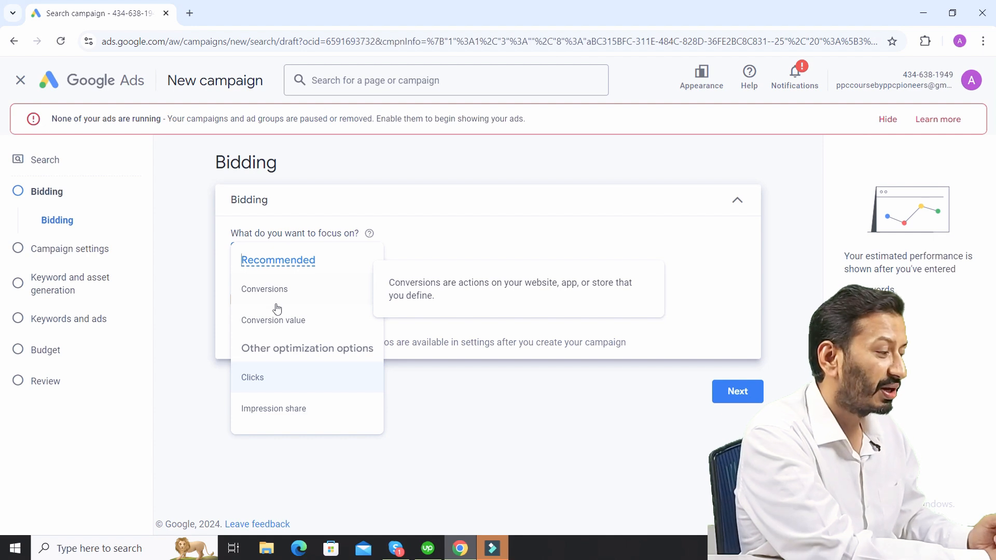
pyautogui.moveTo(281, 328)
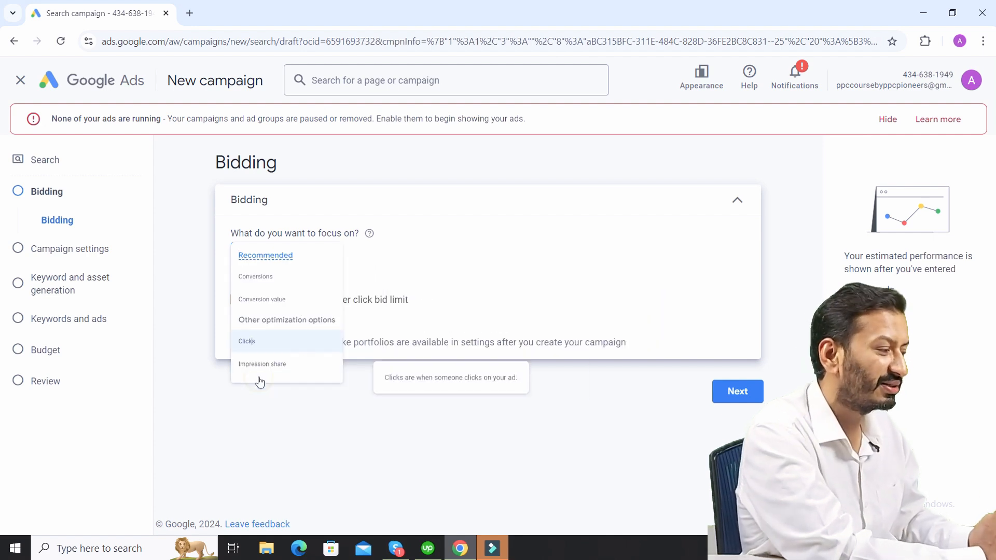
pyautogui.click(259, 380)
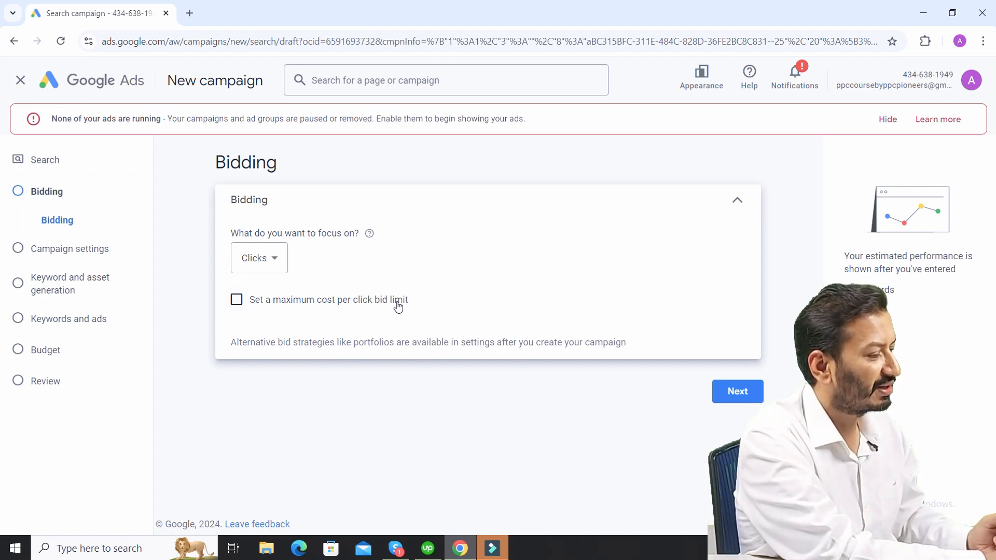
# - Continue to the campaign settings without a maximum cost per click bid limit and exclude the Google Display Network
pyautogui.click(739, 396)
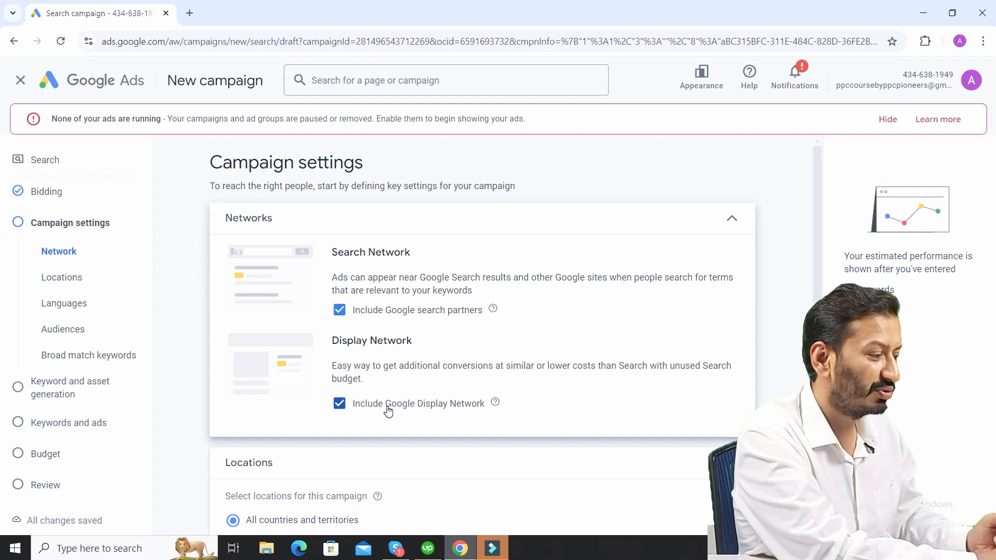
pyautogui.click(339, 404)
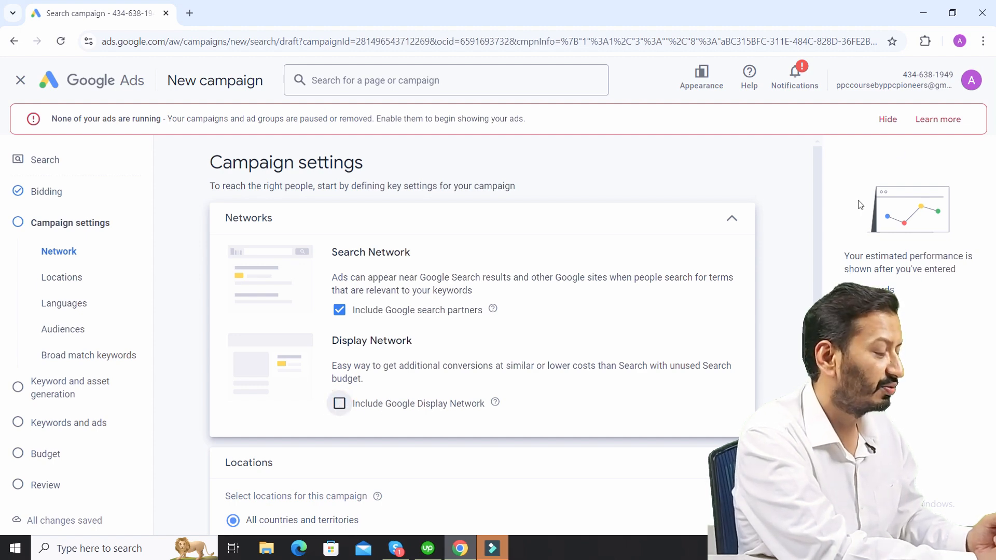
# - Set the campaign's target location to Pakistan
pyautogui.scroll(-5, 482, 332)
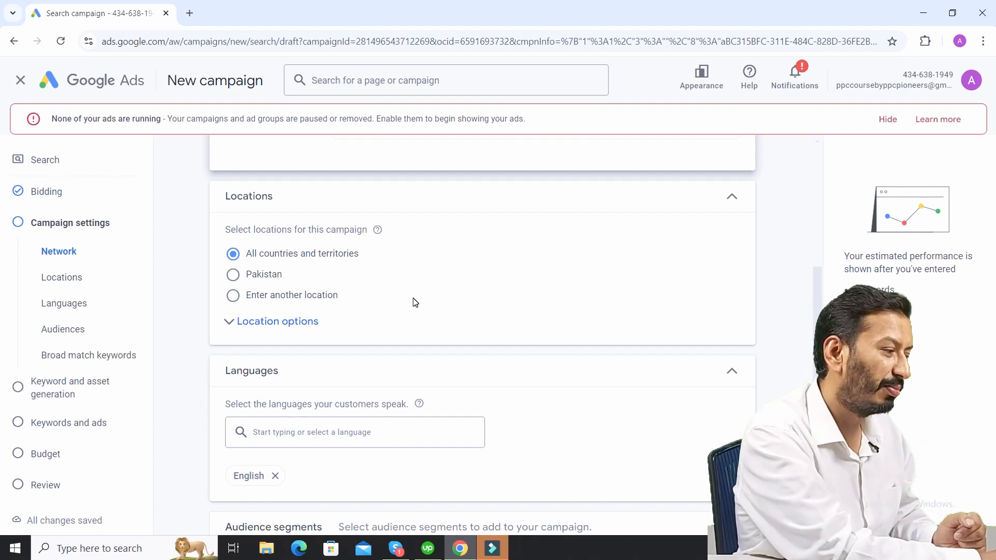
pyautogui.click(234, 278)
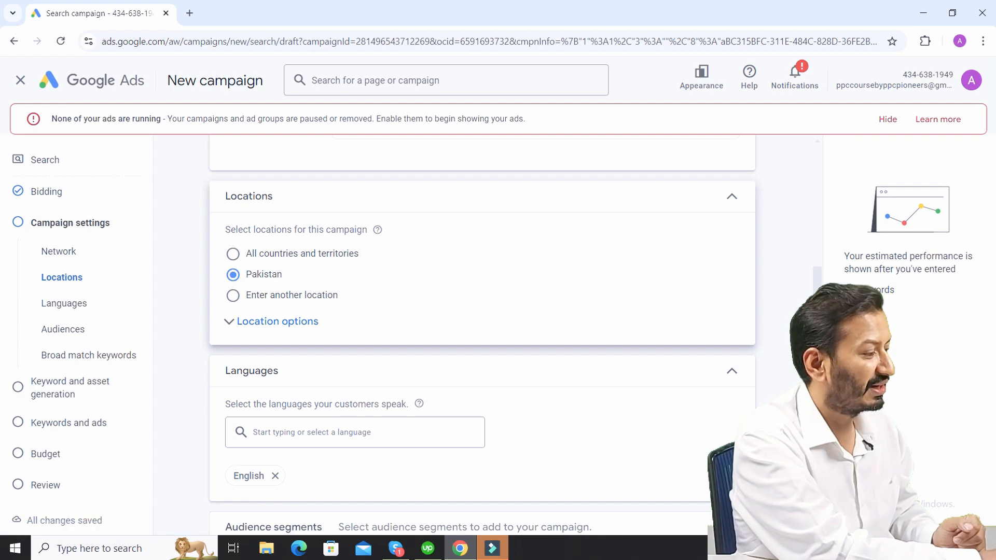
# - Examine the audience segment search and its recent ideas without adding any segment, and collapse the section
pyautogui.scroll(-4, 742, 373)
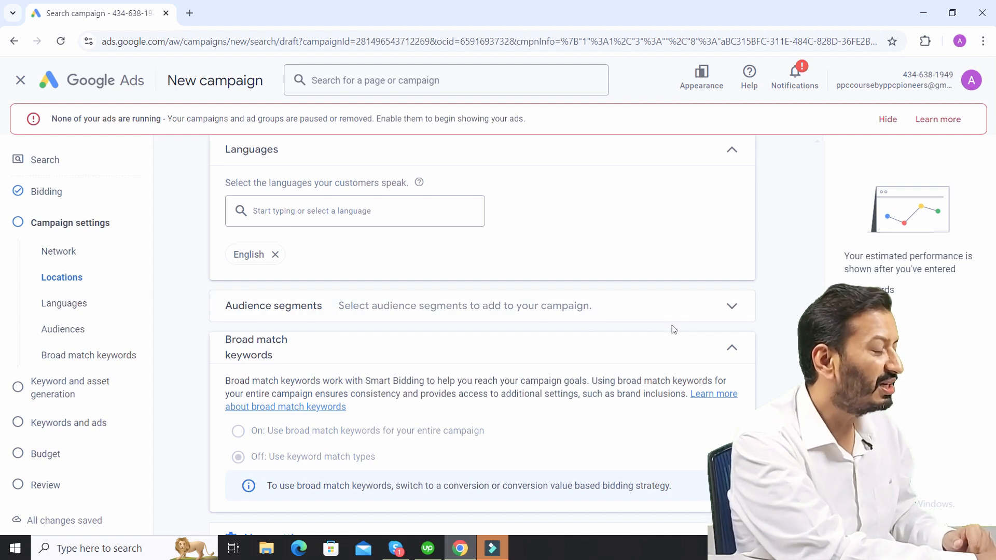
pyautogui.click(728, 314)
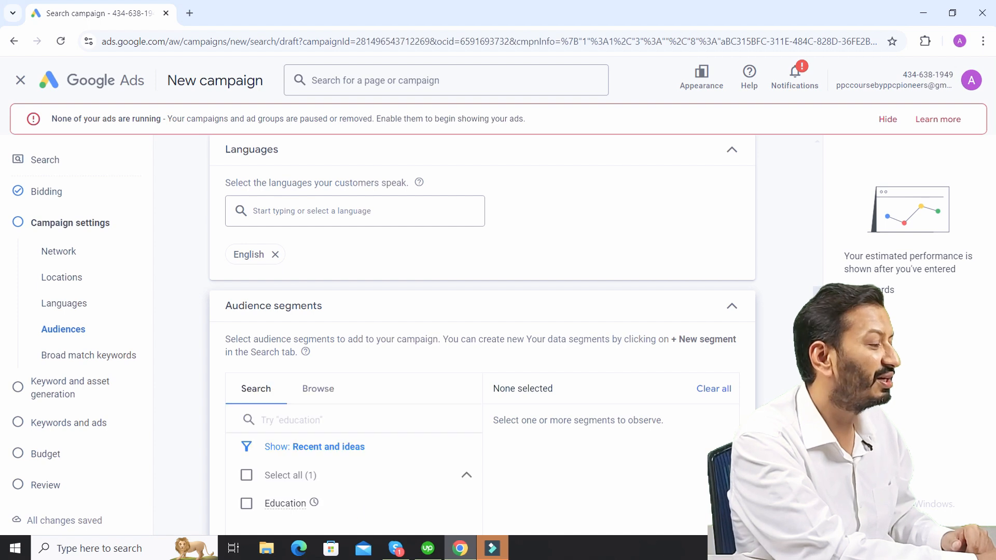
pyautogui.scroll(-2, 482, 334)
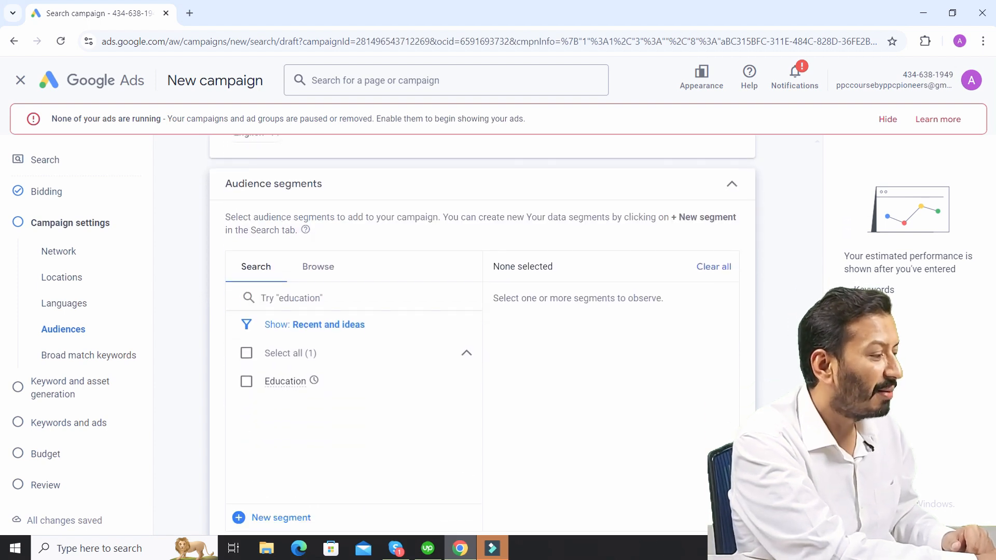
pyautogui.click(343, 297)
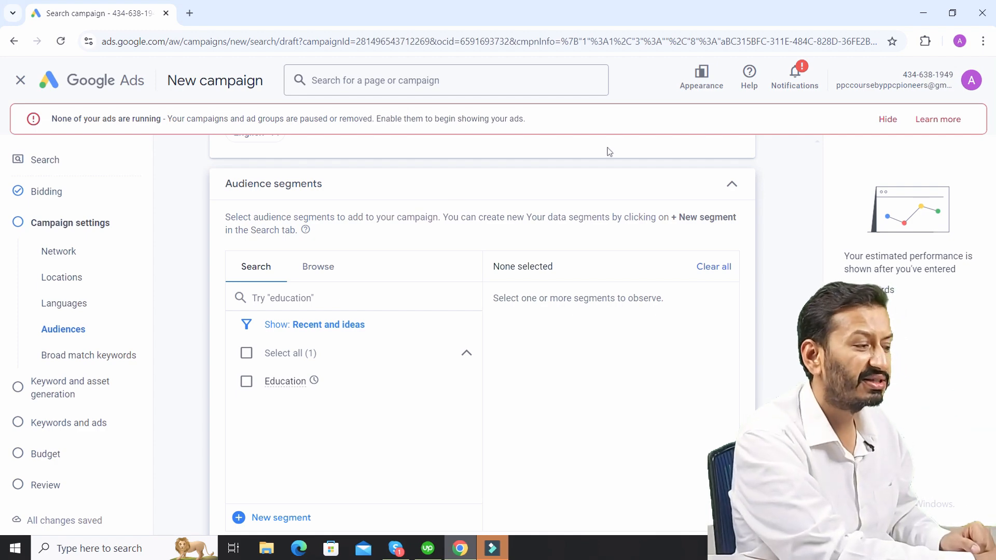
pyautogui.click(733, 184)
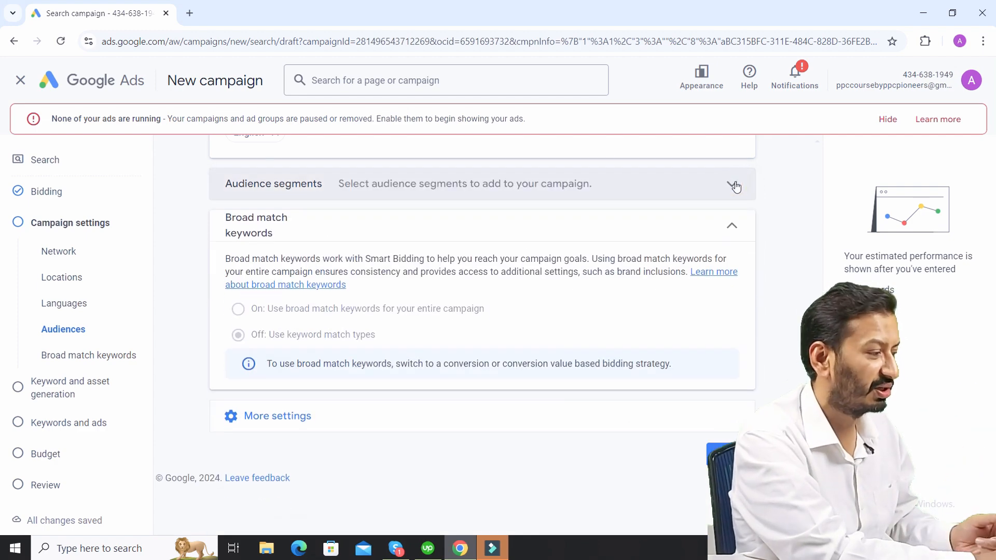
pyautogui.click(734, 186)
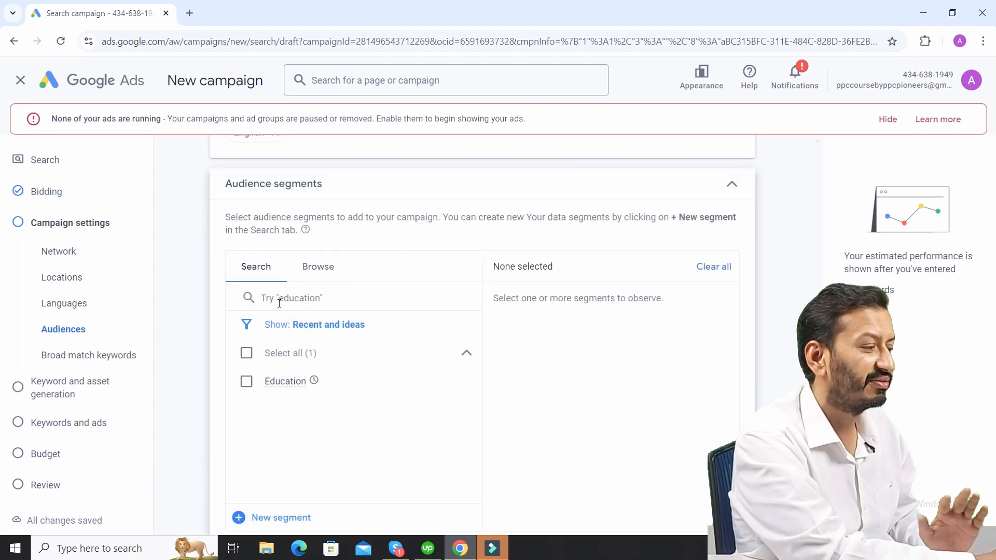
pyautogui.click(732, 184)
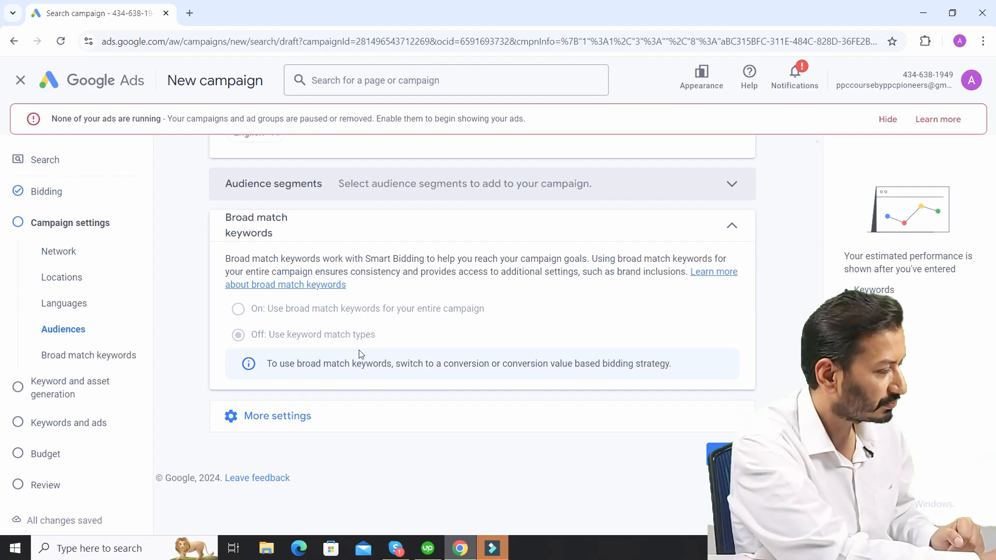
# - Expand the additional campaign settings for review and proceed to Keywords and ads, skipping keyword and asset generation
pyautogui.click(295, 415)
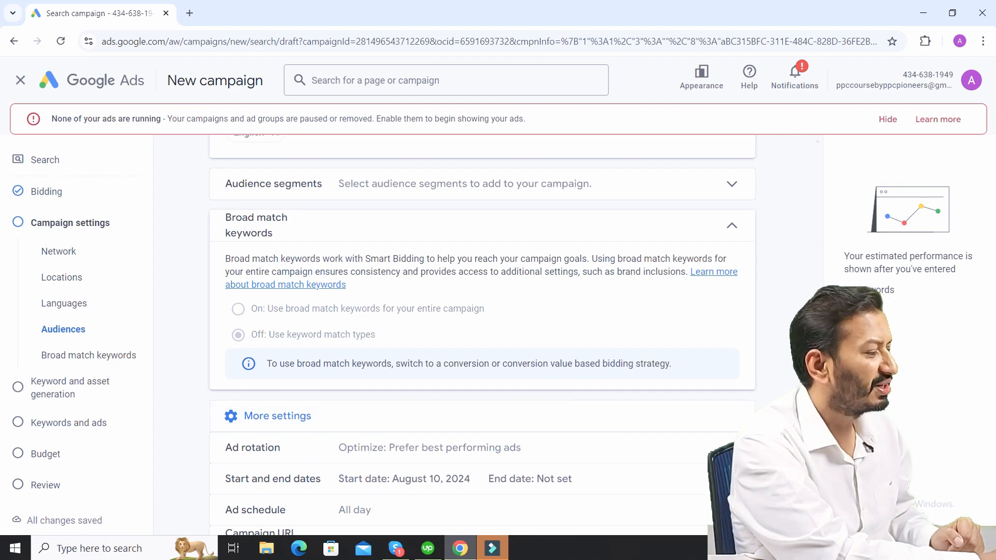
pyautogui.scroll(-2, 332, 410)
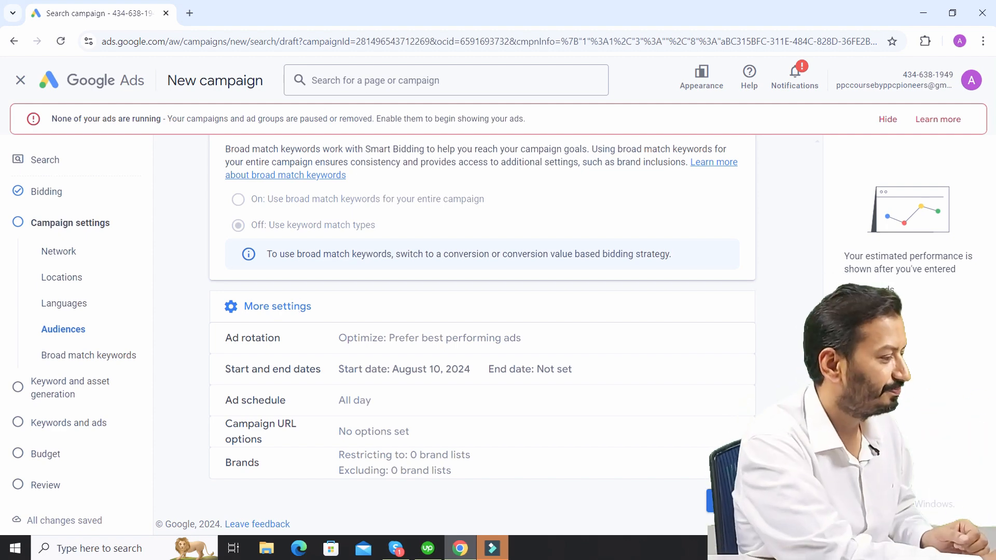
pyautogui.click(731, 502)
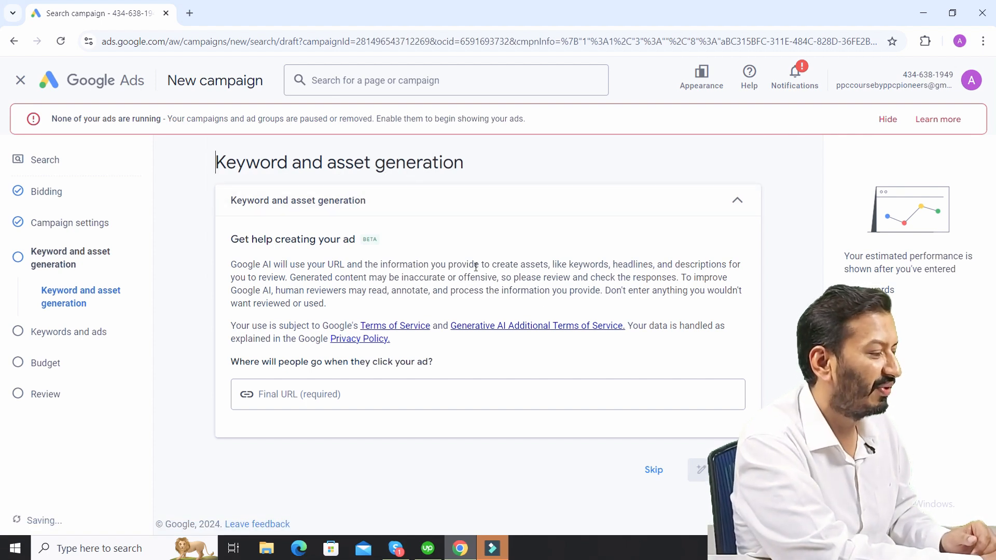
pyautogui.click(389, 394)
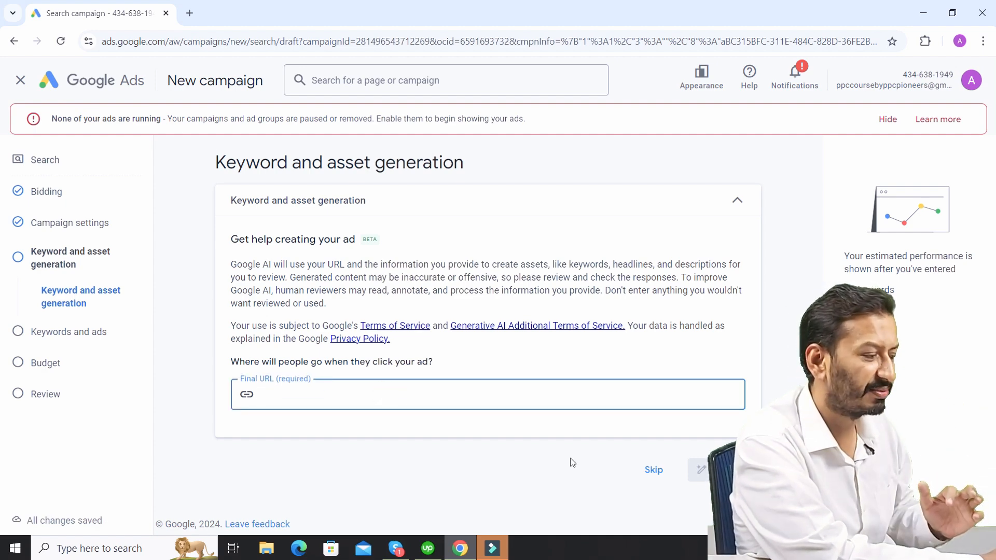
pyautogui.click(652, 469)
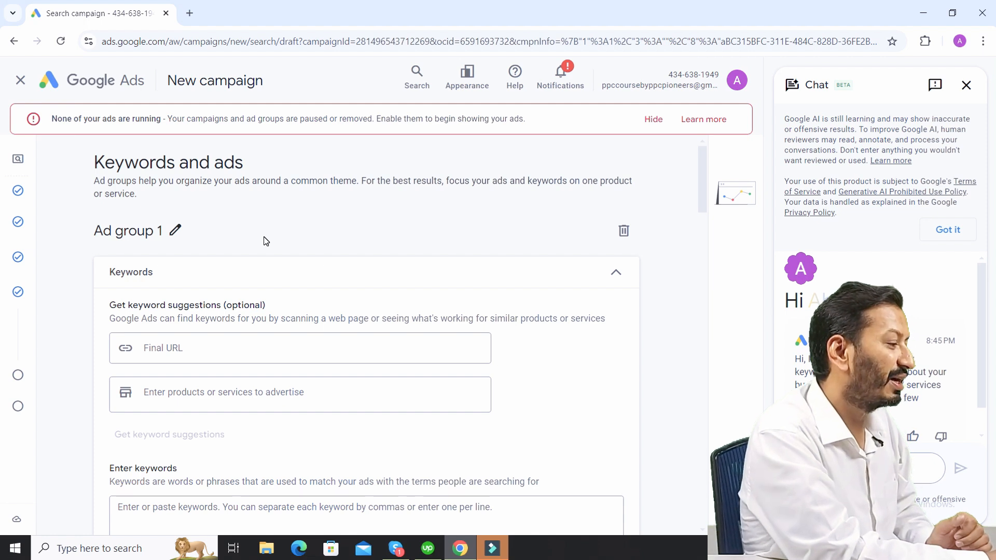
# - Rename the ad group as "PPC Services"
pyautogui.click(175, 229)
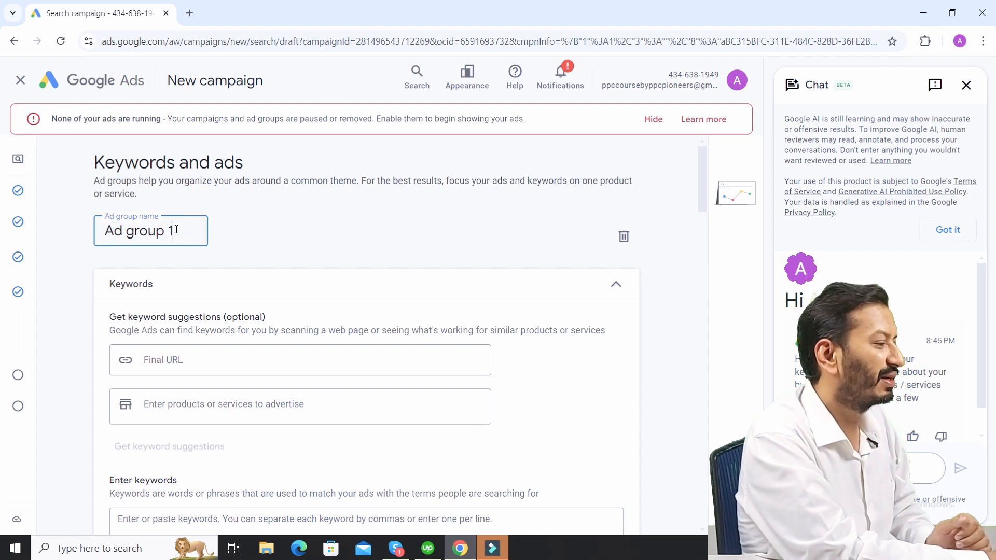
pyautogui.moveTo(185, 232); pyautogui.dragTo(92, 235)
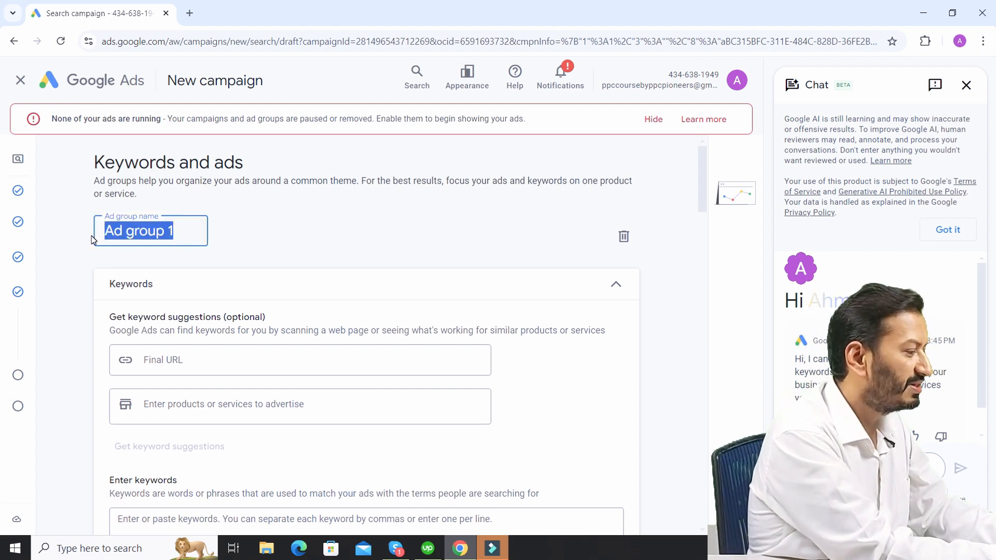
pyautogui.write('PPC Se')
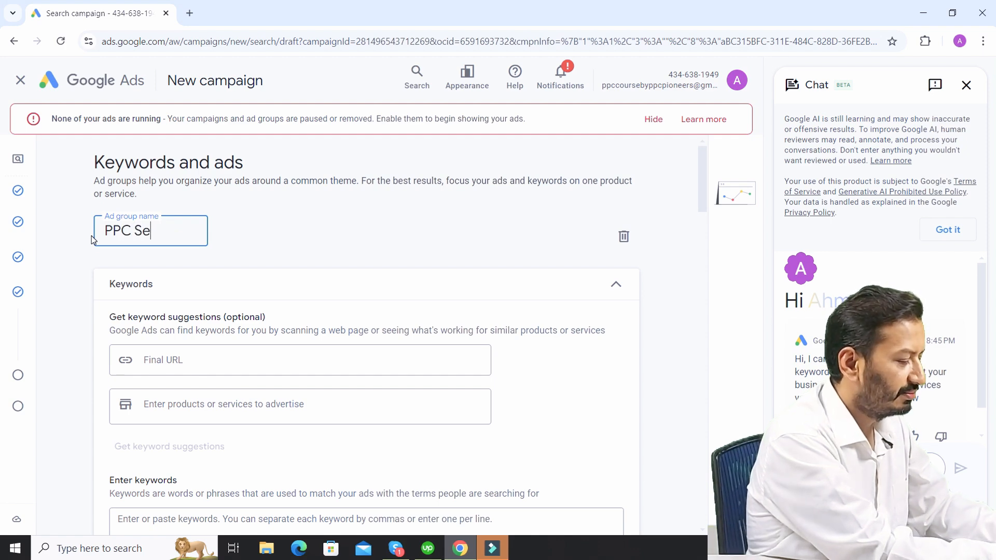
pyautogui.write('rvices')
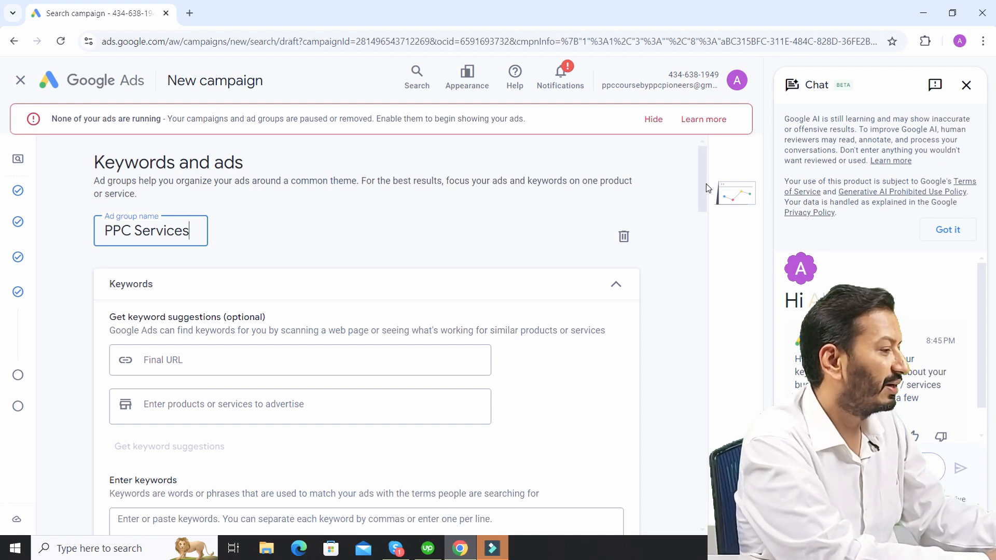
# - Get keyword suggestions for the advertised service "ppc services", leaving the final URL blank
pyautogui.moveTo(706, 184); pyautogui.dragTo(701, 204)
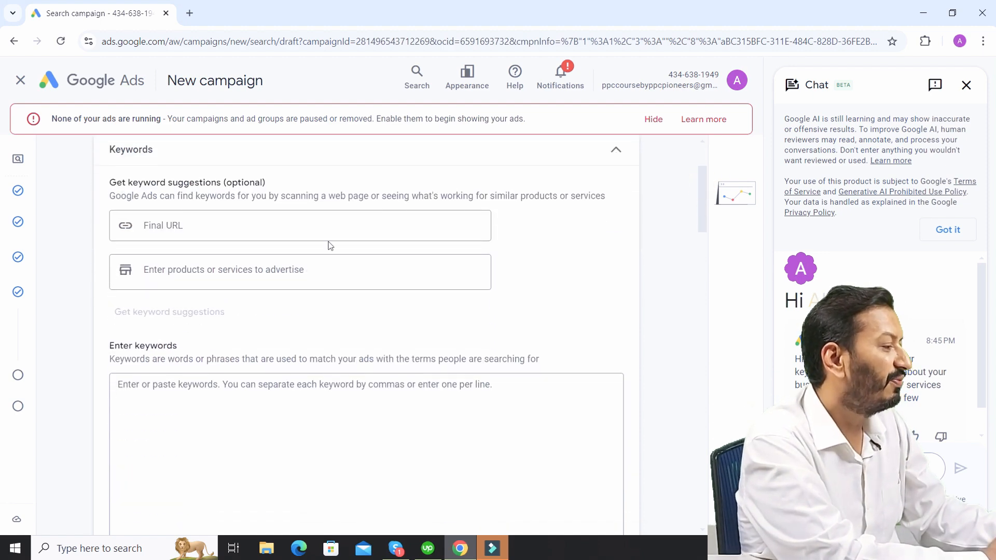
pyautogui.click(306, 227)
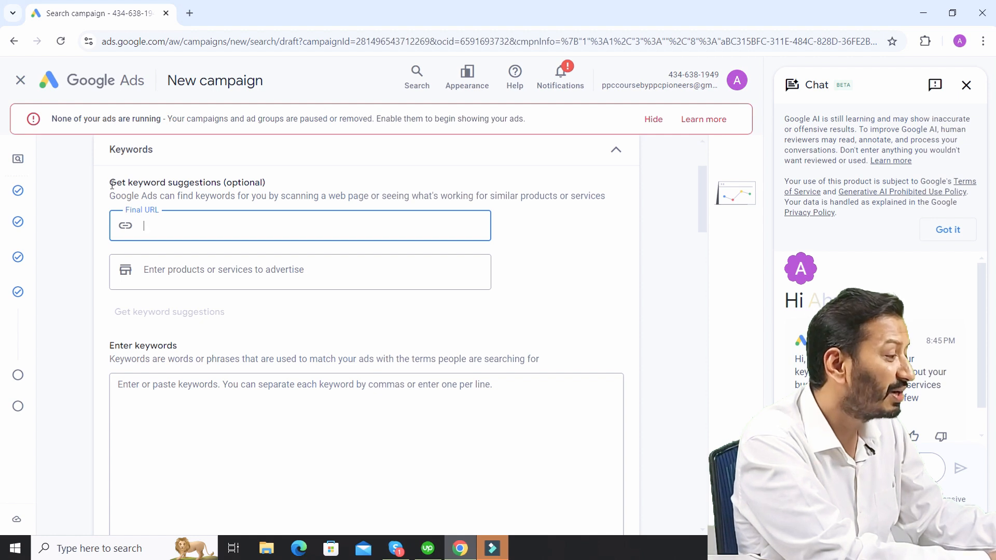
pyautogui.moveTo(112, 186); pyautogui.dragTo(223, 188)
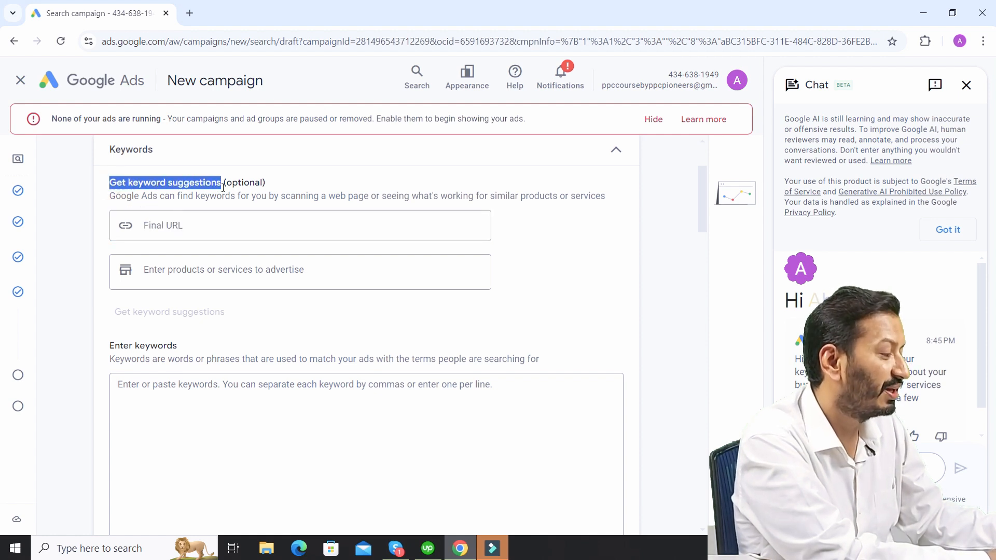
pyautogui.click(207, 224)
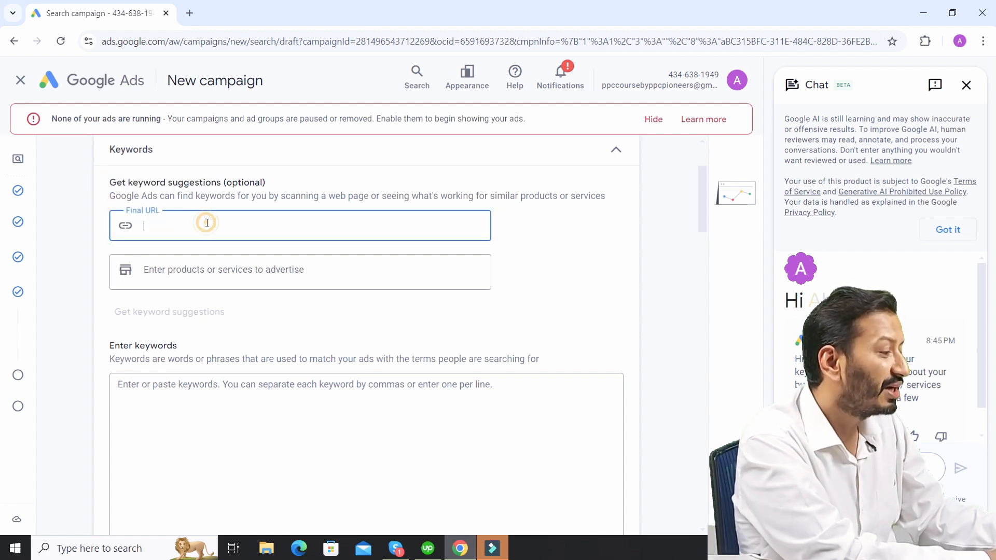
pyautogui.click(202, 274)
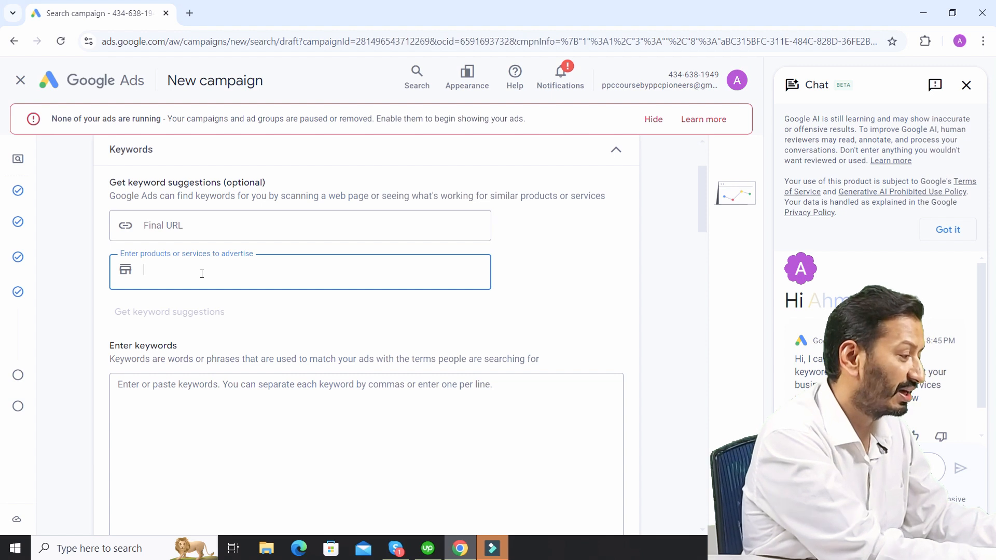
pyautogui.write('ppc ser')
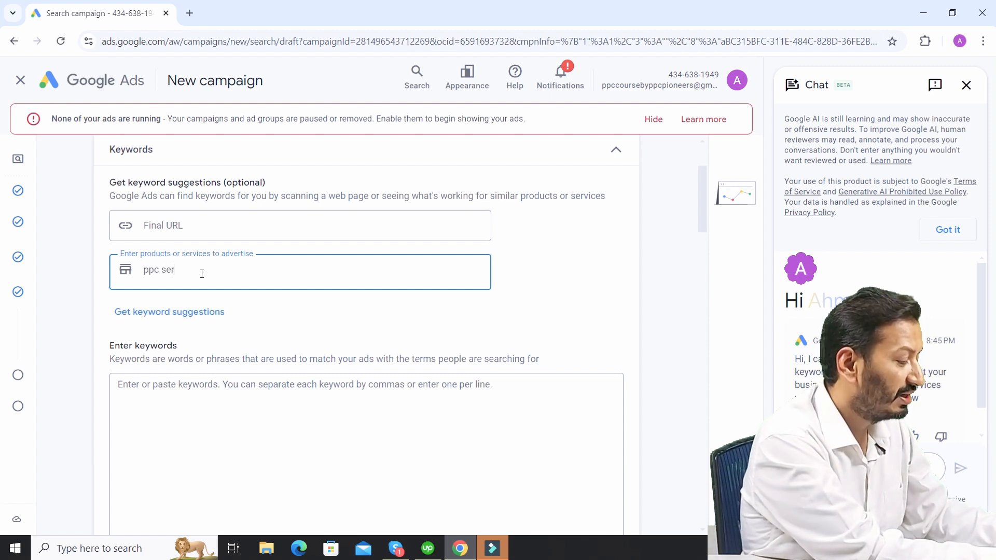
pyautogui.write('vices')
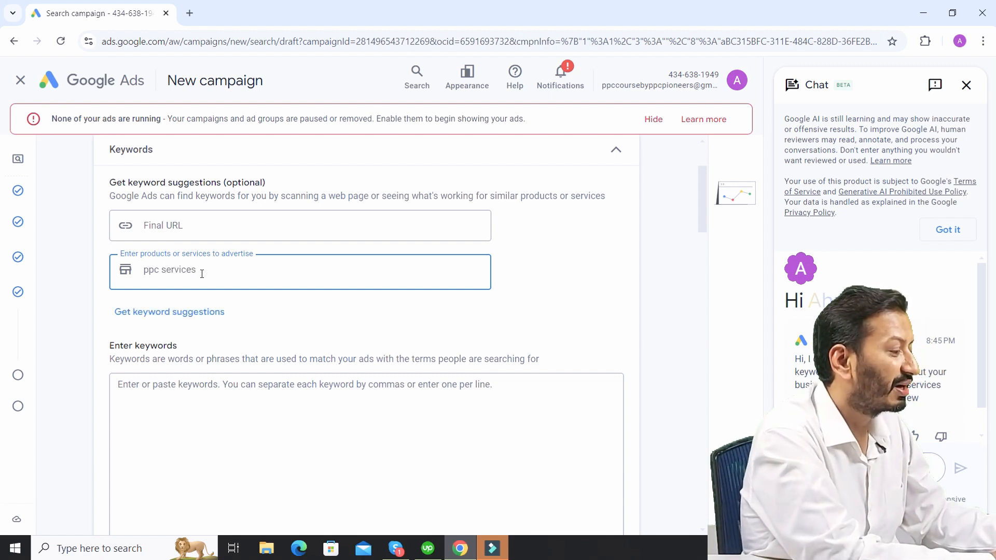
pyautogui.click(195, 312)
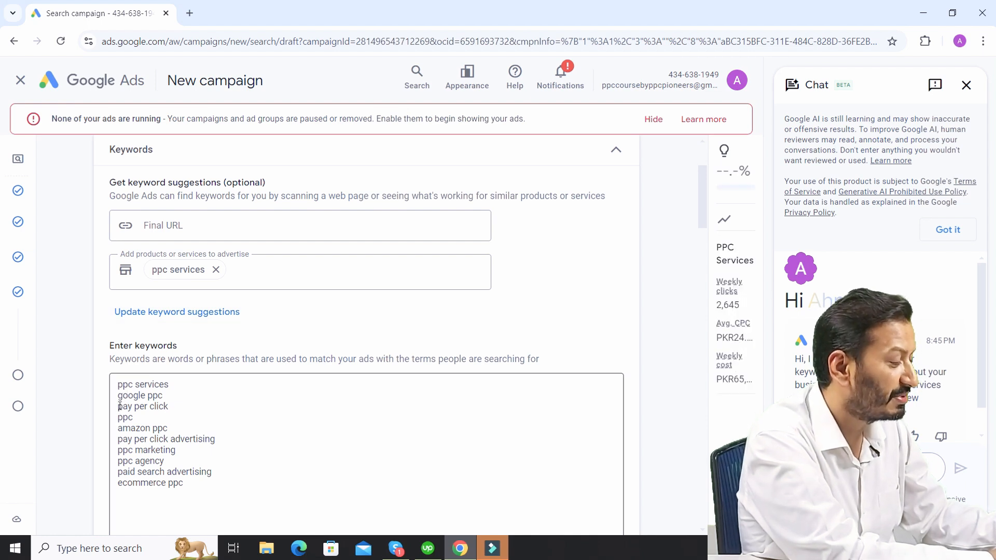
# - Delete all suggested keywords and remove "ppc services" from the products or services to advertise
pyautogui.moveTo(187, 486); pyautogui.dragTo(112, 389)
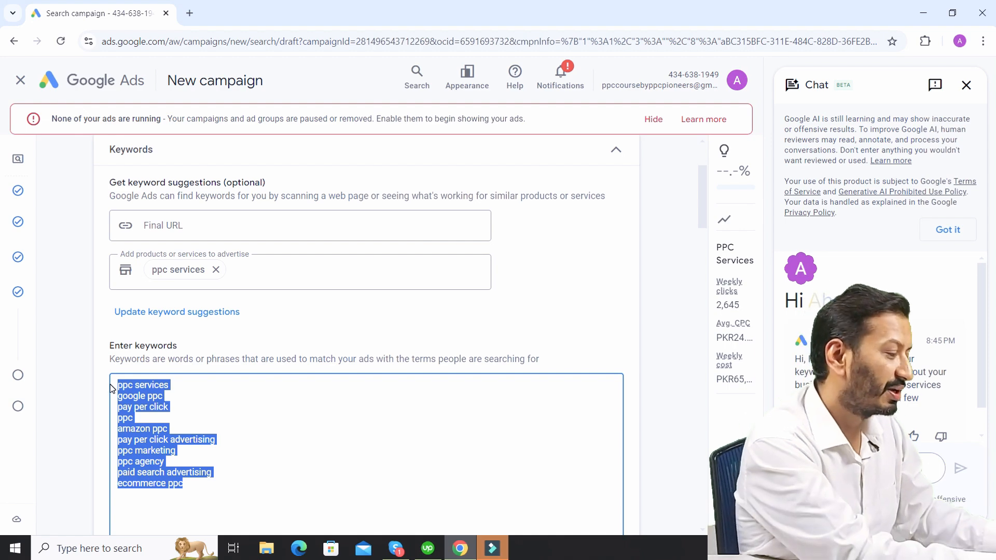
pyautogui.press('BackSpace')
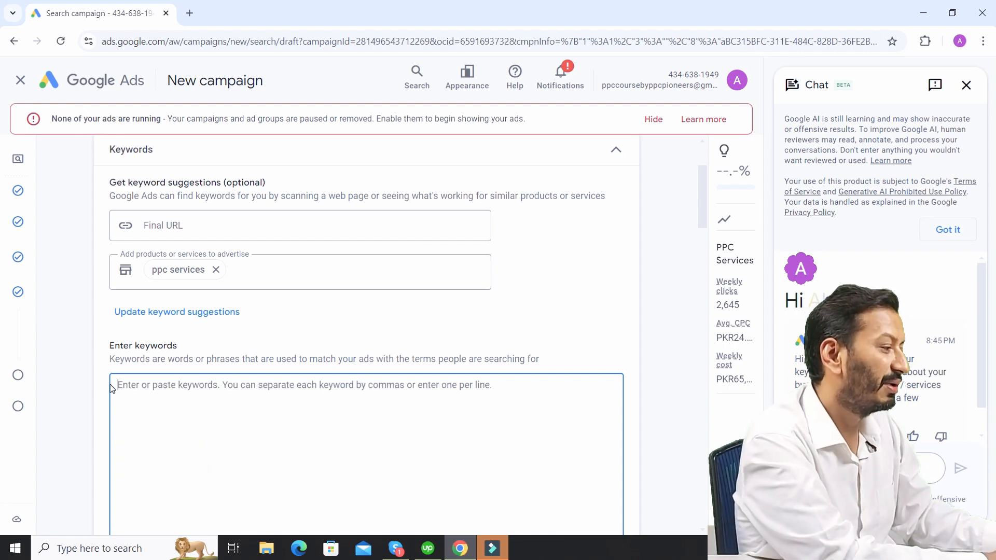
pyautogui.click(216, 270)
pyautogui.click(244, 447)
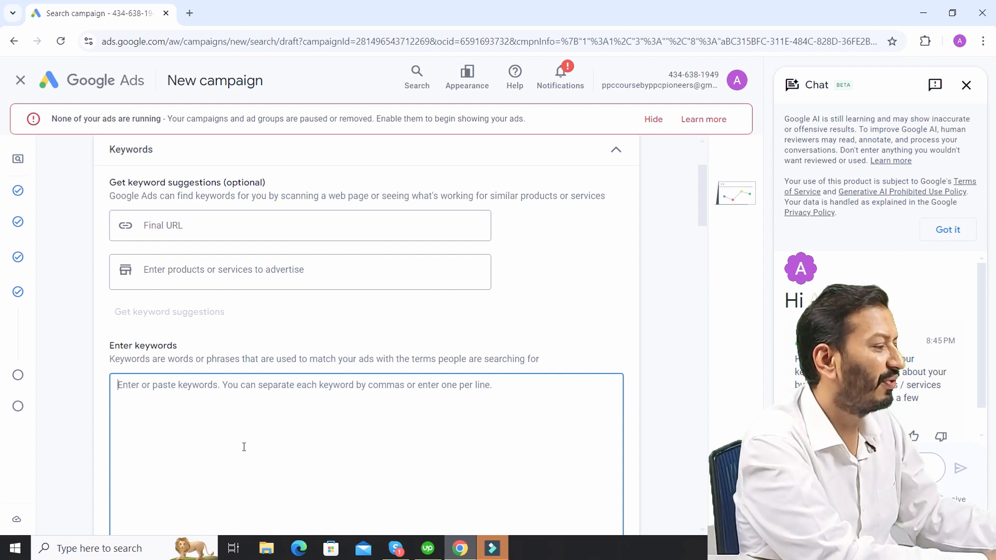
pyautogui.click(192, 227)
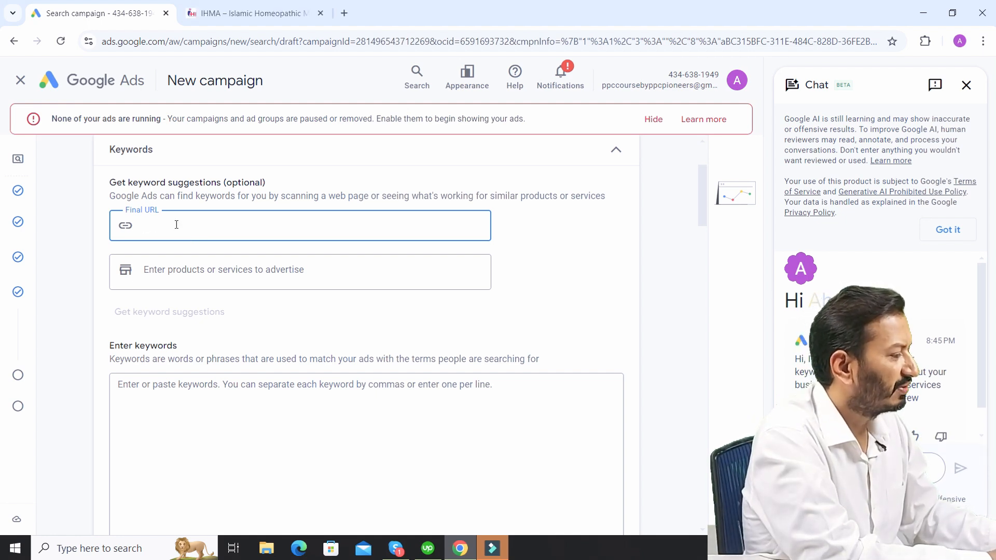
pyautogui.write('https://ihma.org.pk/')
# - Enter the keywords "ppc services", "best ppc services" and "affordable ppc services" on separate lines for the ad group
pyautogui.click(202, 421)
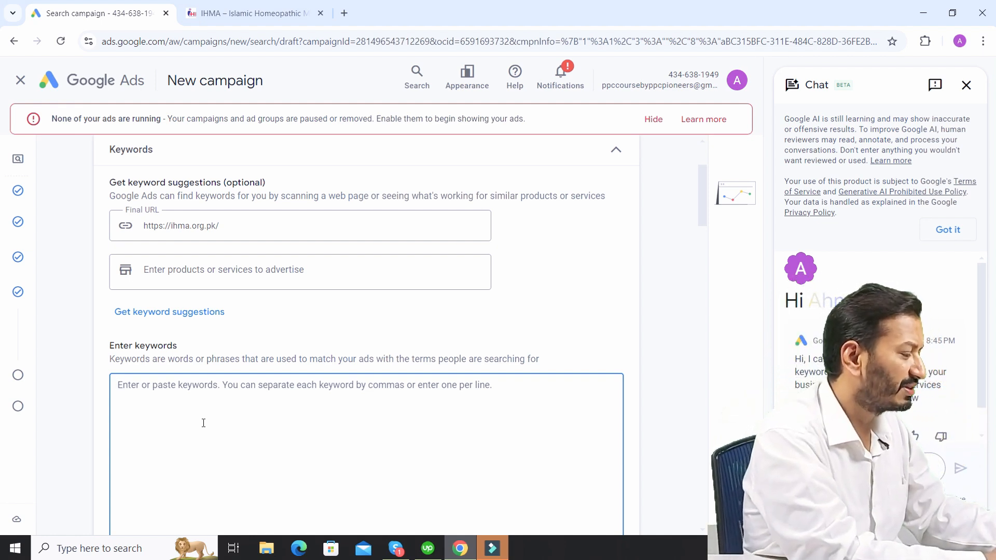
pyautogui.write('ppc s')
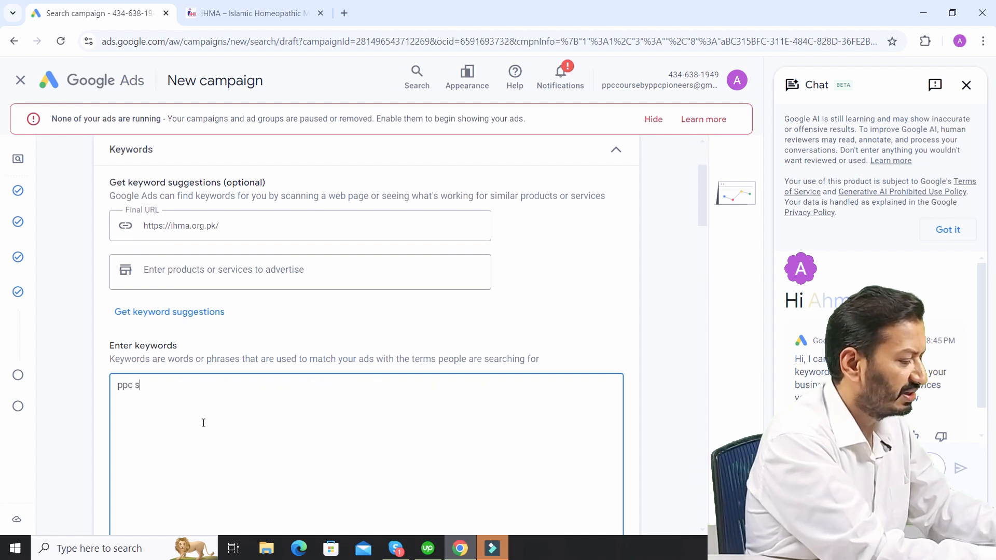
pyautogui.write('ervices ')
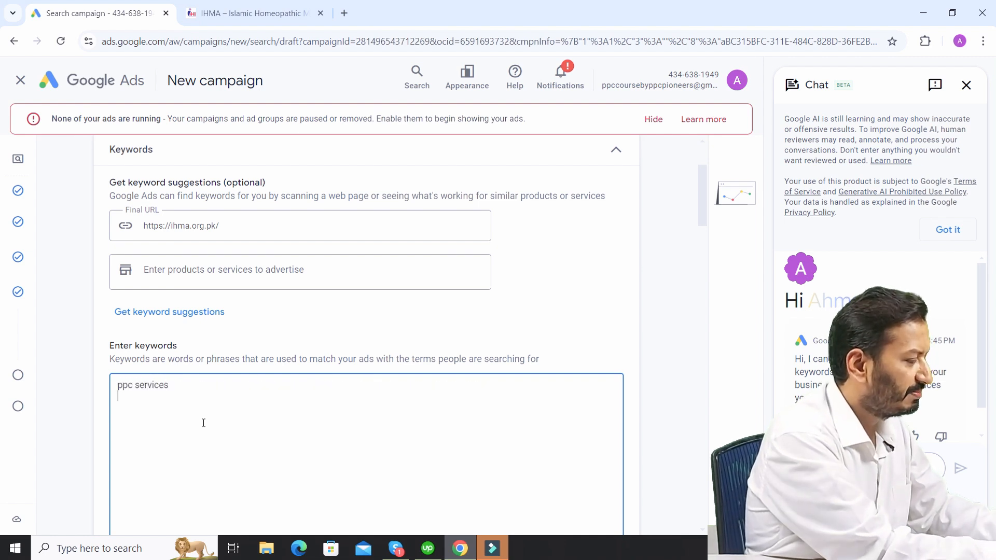
pyautogui.write('best ppc servoces')
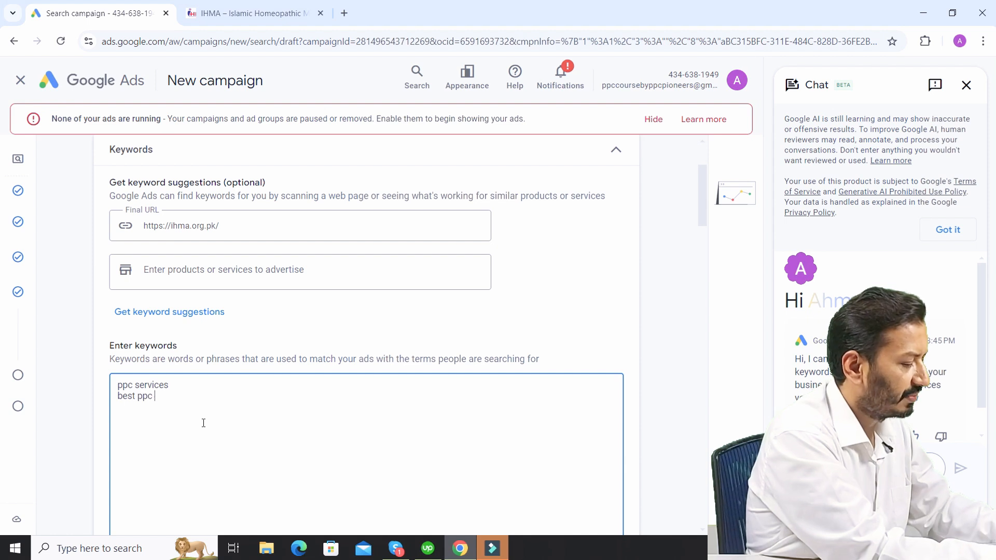
pyautogui.press('Return')
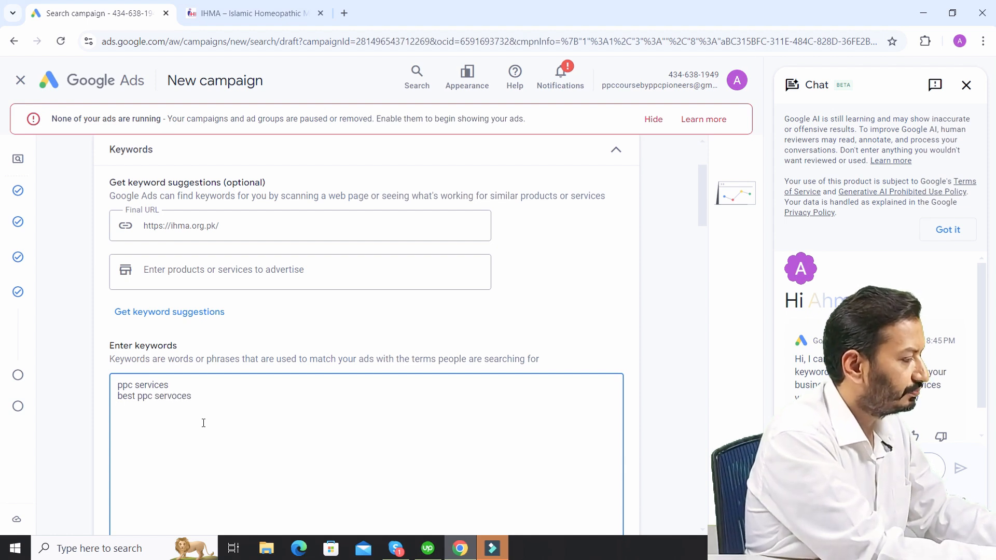
pyautogui.press('BackSpace')
pyautogui.press('BackSpace')
pyautogui.write('ic')
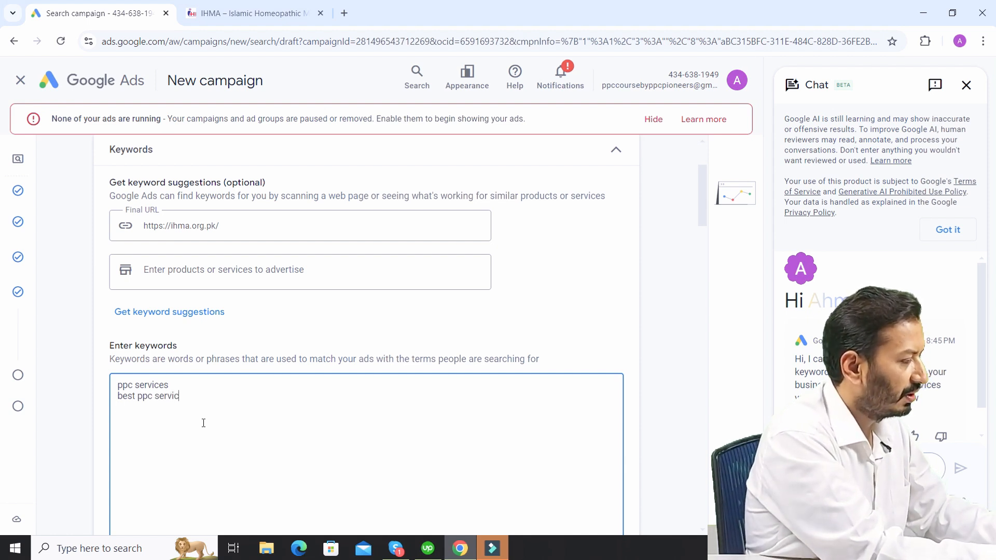
pyautogui.write('es affor')
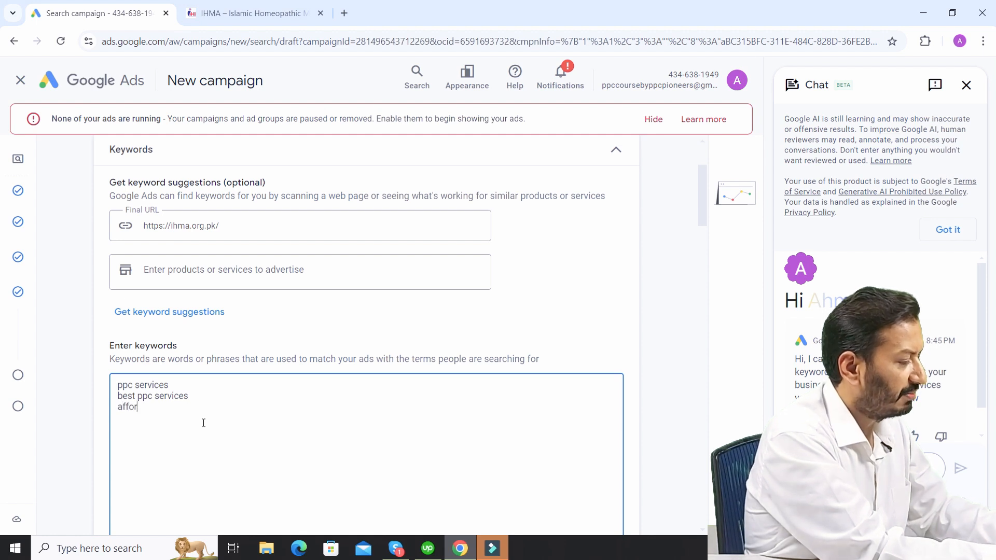
pyautogui.write('dable ppc ')
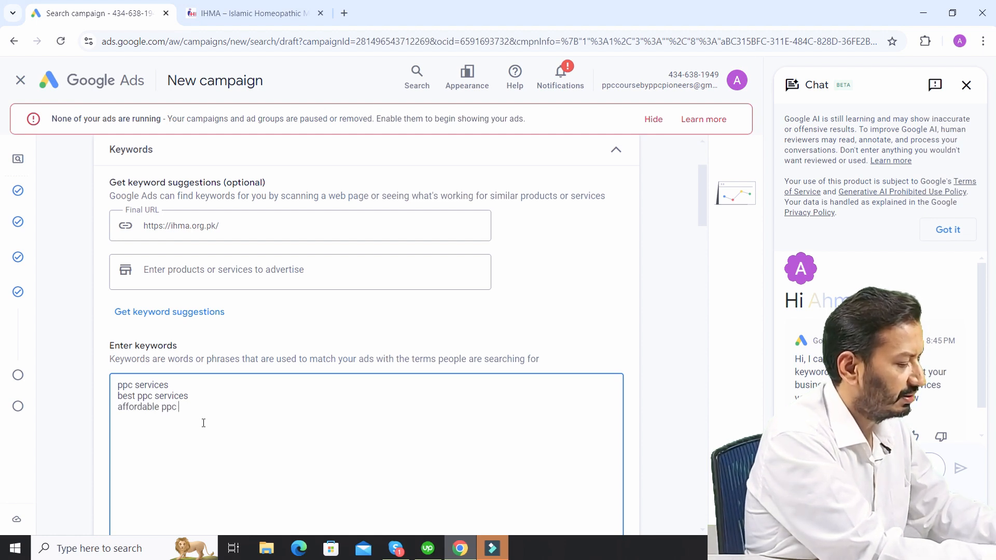
pyautogui.write('services')
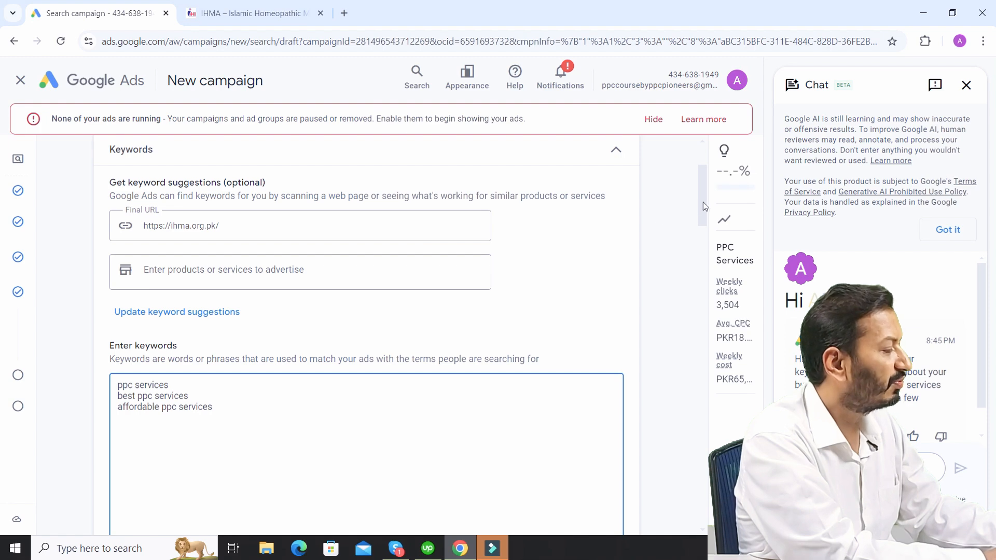
pyautogui.moveTo(703, 201); pyautogui.dragTo(711, 265)
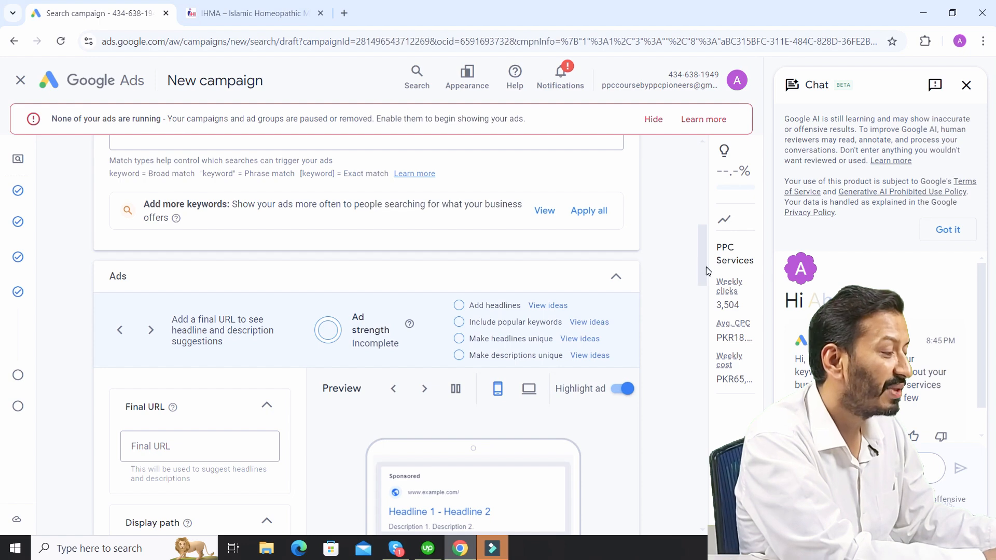
pyautogui.moveTo(706, 267); pyautogui.dragTo(706, 287)
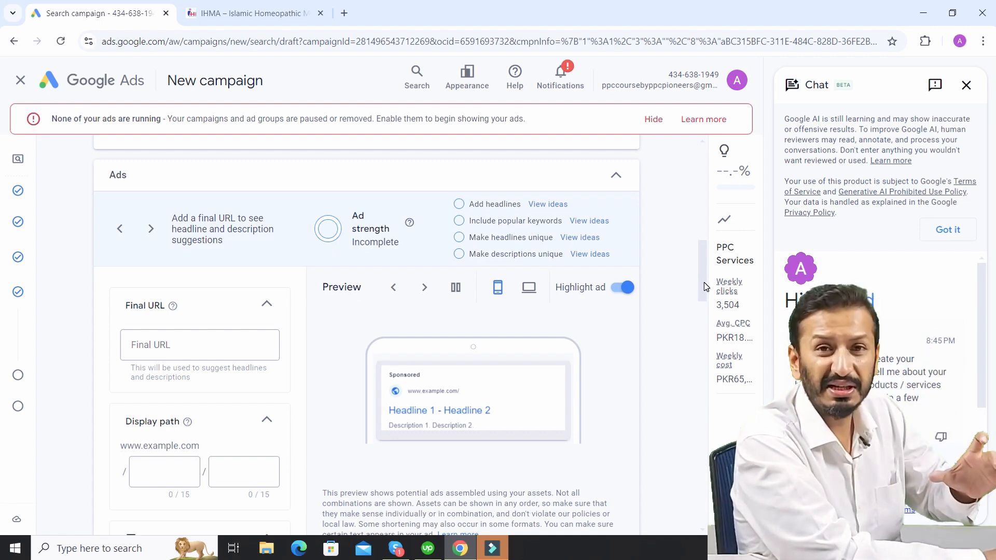
pyautogui.moveTo(705, 282); pyautogui.dragTo(705, 298)
pyautogui.click(164, 271)
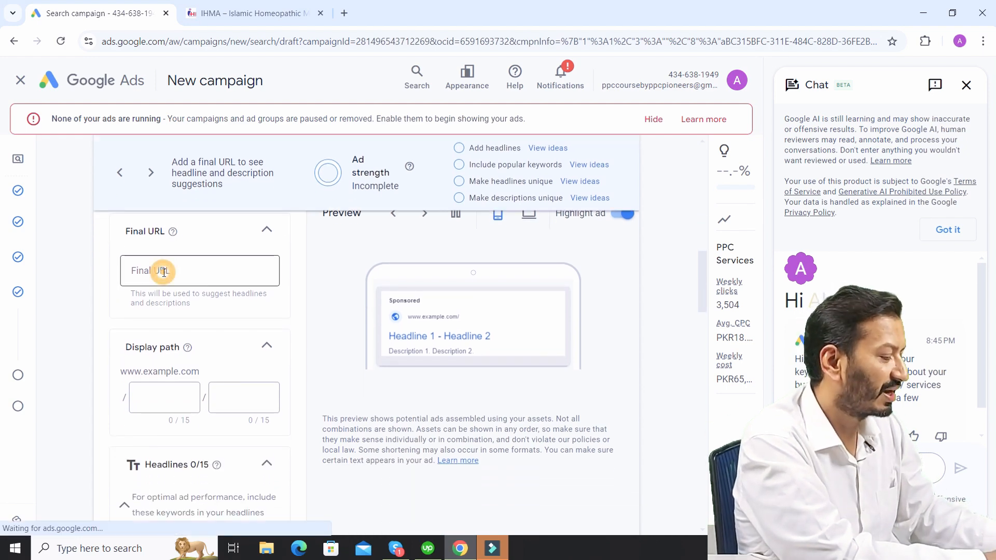
pyautogui.write('https://ihma.org.pk/')
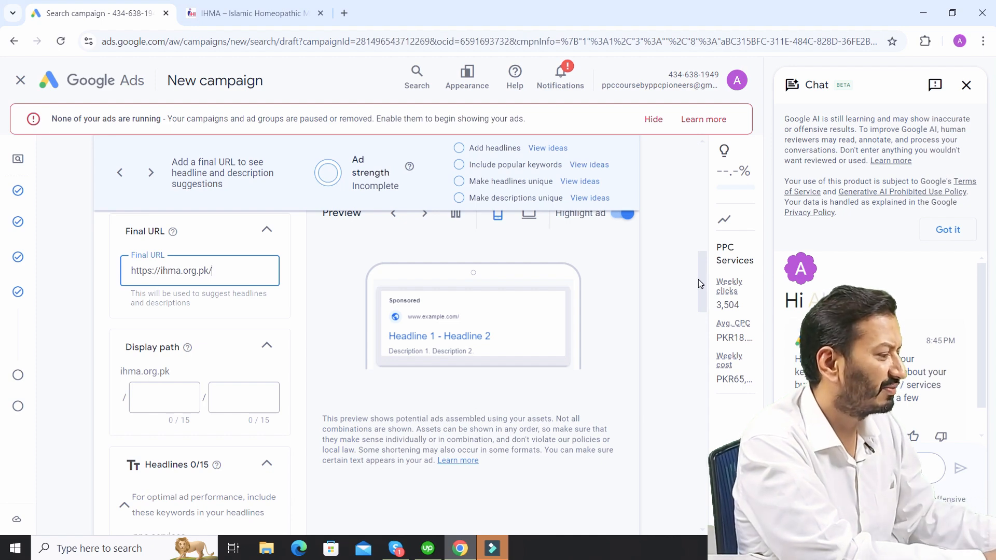
# - Set the ad's two display path parts to "2024-Best" and "PPC-Services"
pyautogui.moveTo(698, 279)
pyautogui.mouseDown()
pyautogui.moveTo(705, 312)
pyautogui.moveTo(714, 288)
pyautogui.mouseUp()
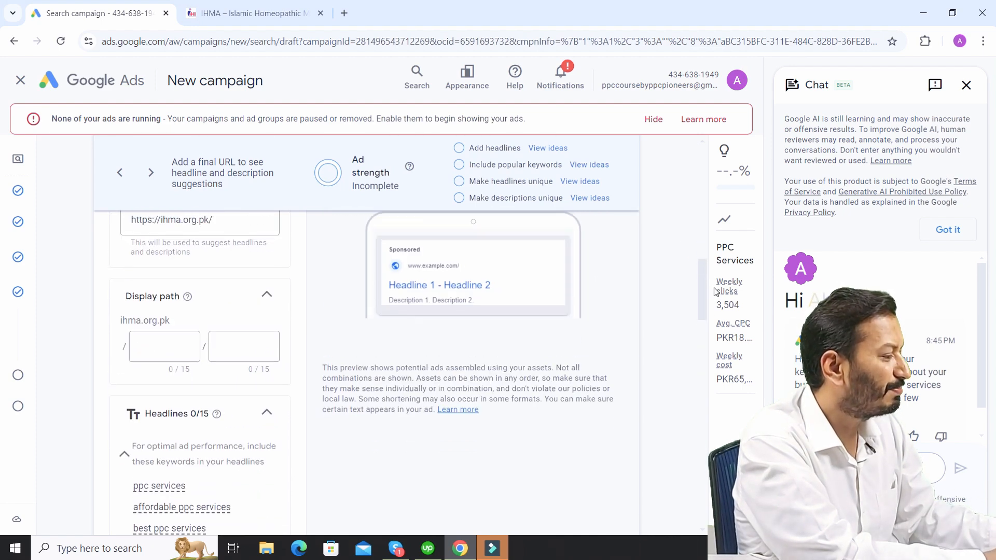
pyautogui.click(162, 344)
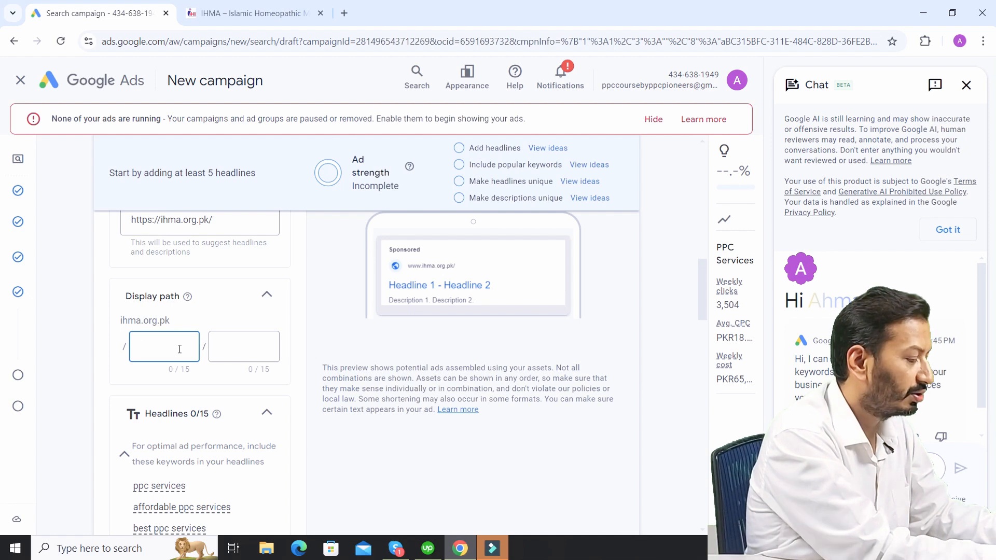
pyautogui.write('2024')
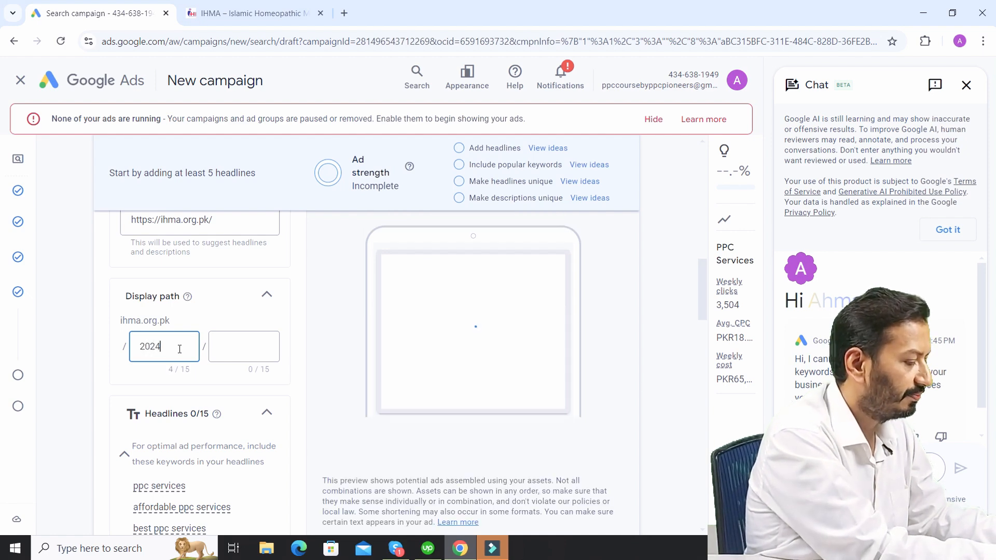
pyautogui.write('-Best')
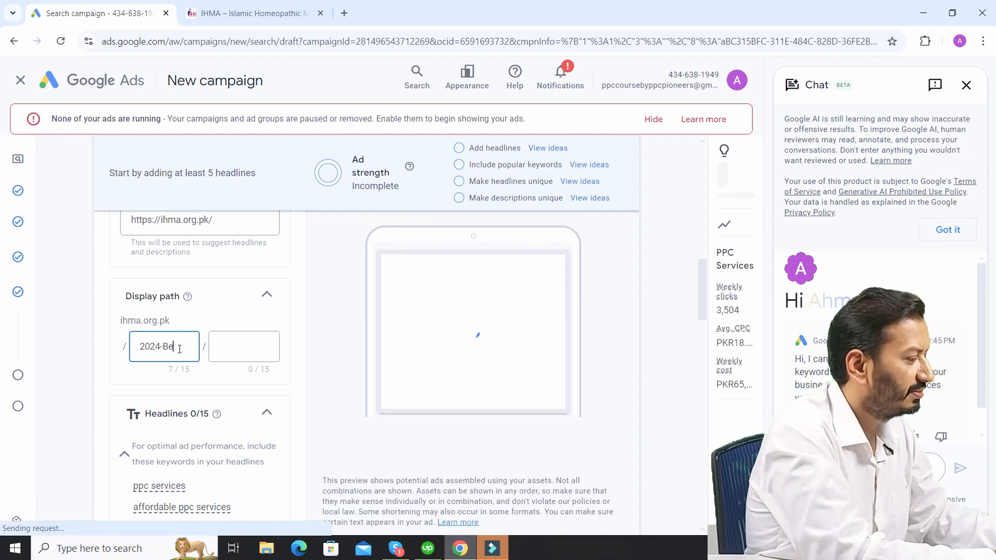
pyautogui.click(226, 349)
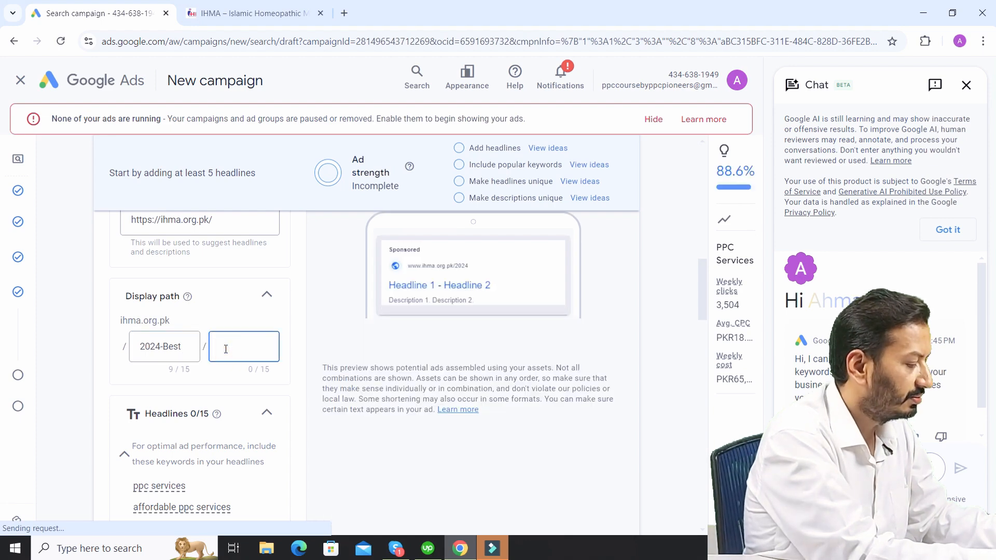
pyautogui.write('PPC')
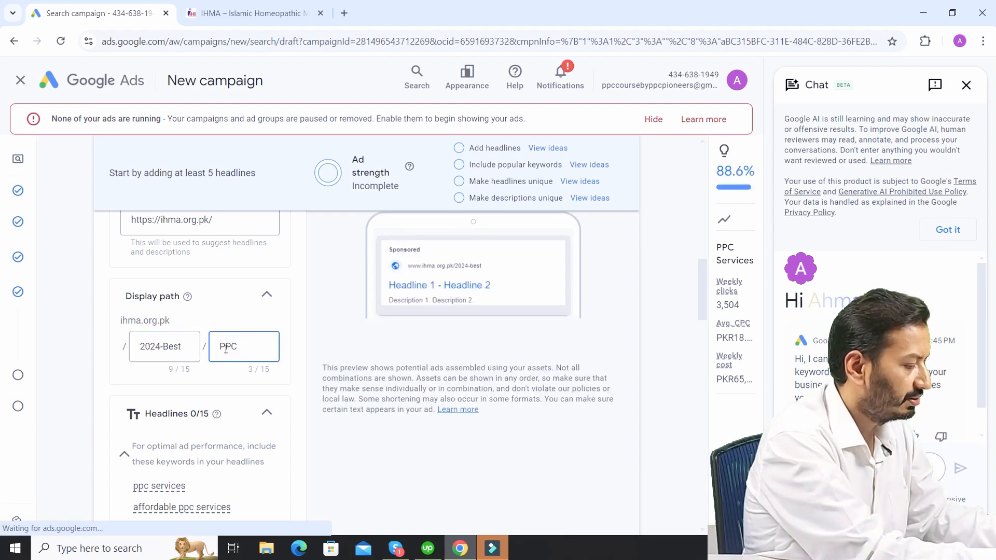
pyautogui.write('-Servic')
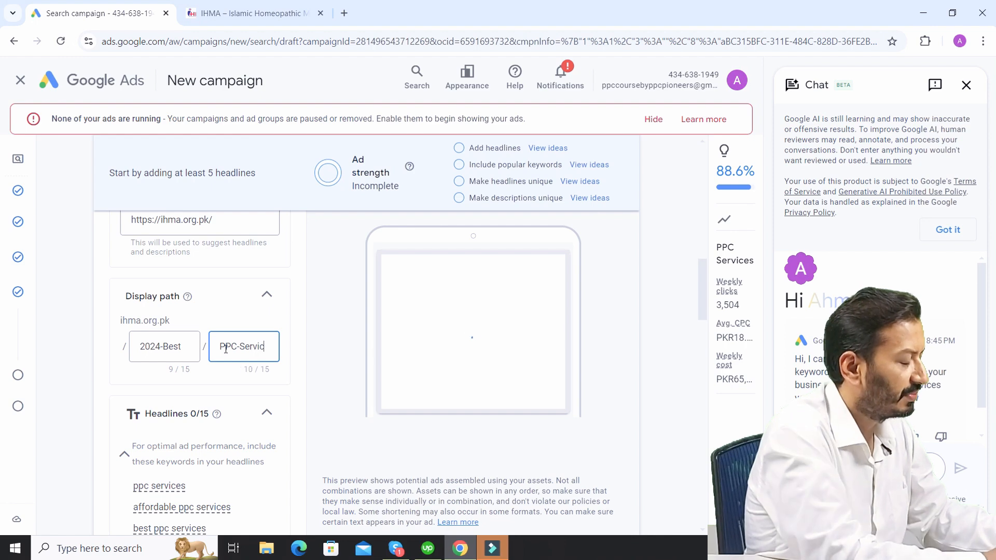
pyautogui.write('es')
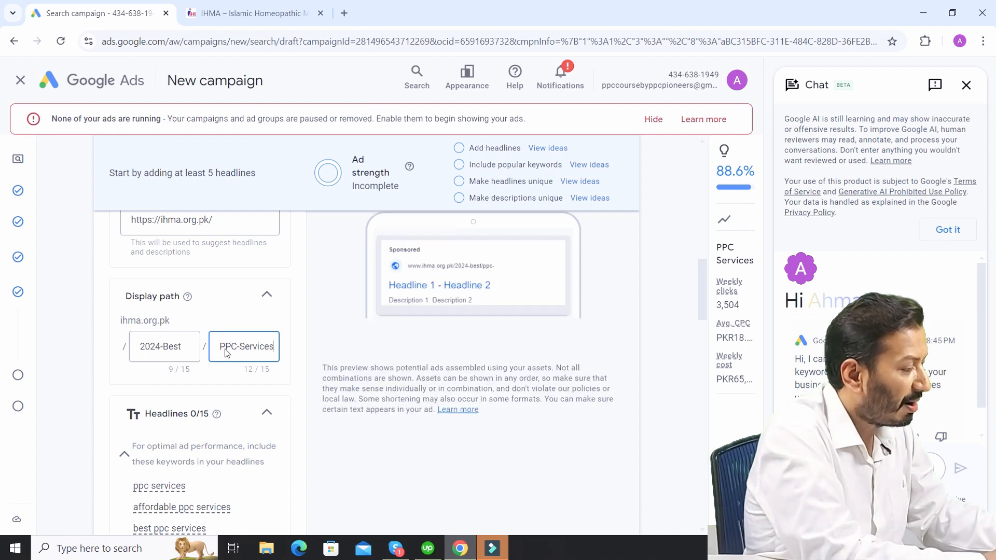
pyautogui.click(170, 369)
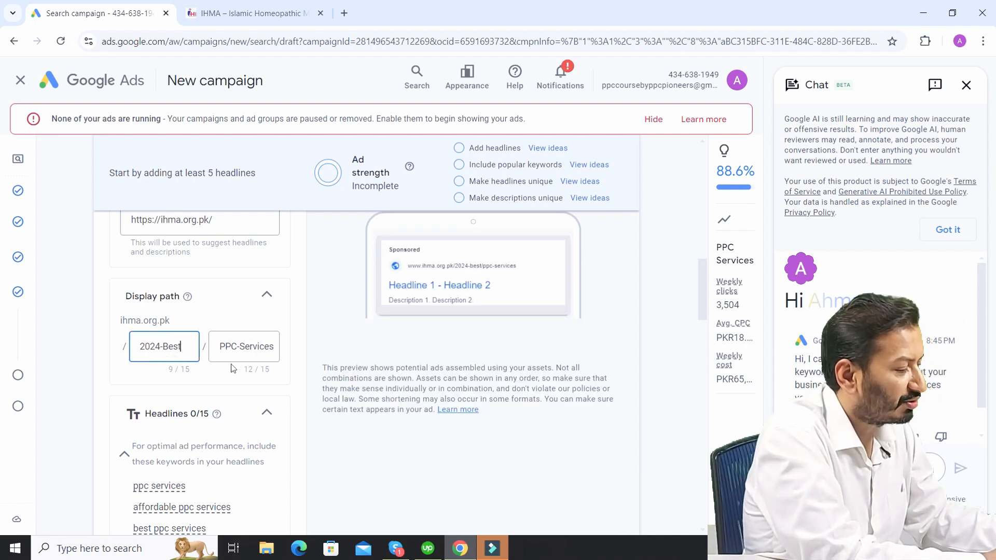
pyautogui.click(246, 371)
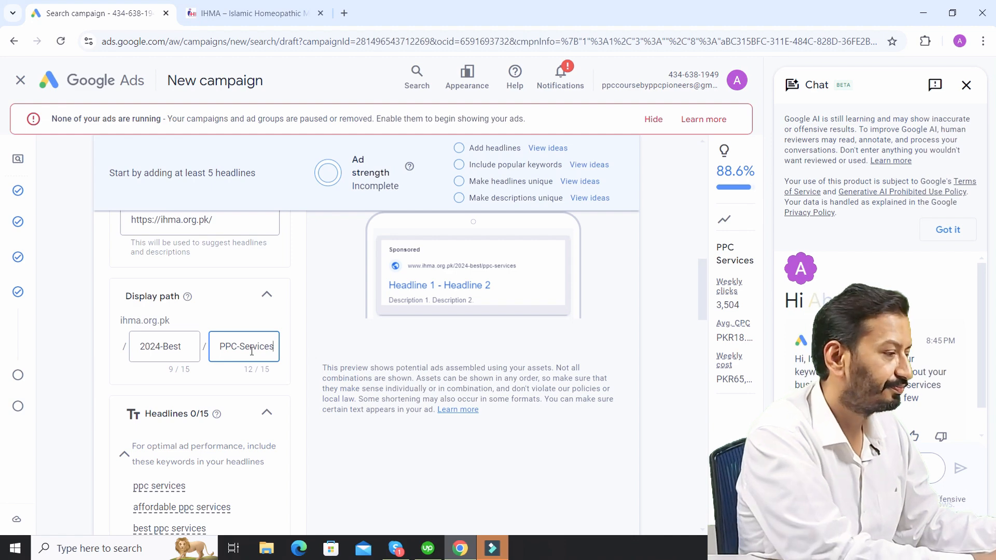
# - Enter "PPC SERVICES 2024" as the ad's first headline
pyautogui.moveTo(704, 292); pyautogui.dragTo(701, 331)
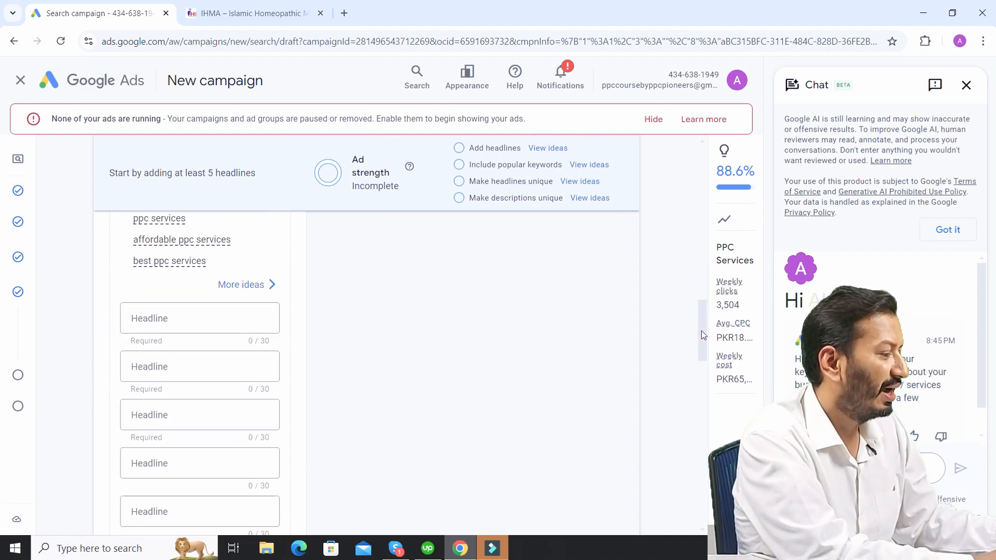
pyautogui.click(164, 318)
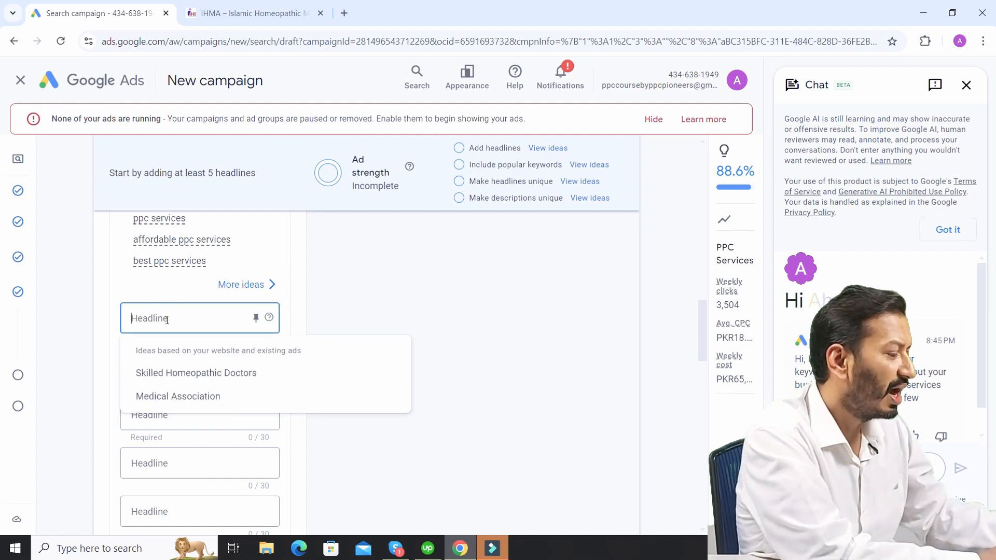
pyautogui.write('PPC')
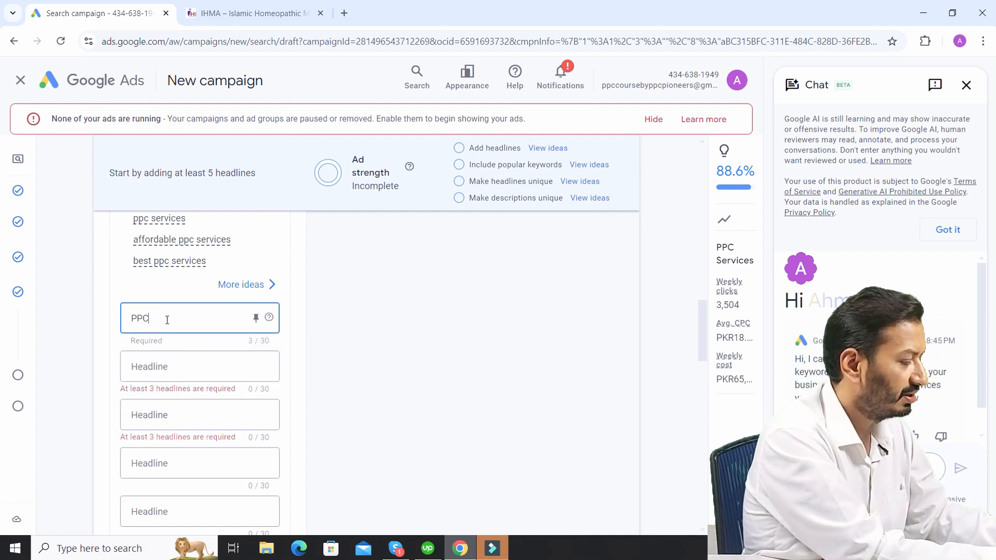
pyautogui.write(' SERVICES')
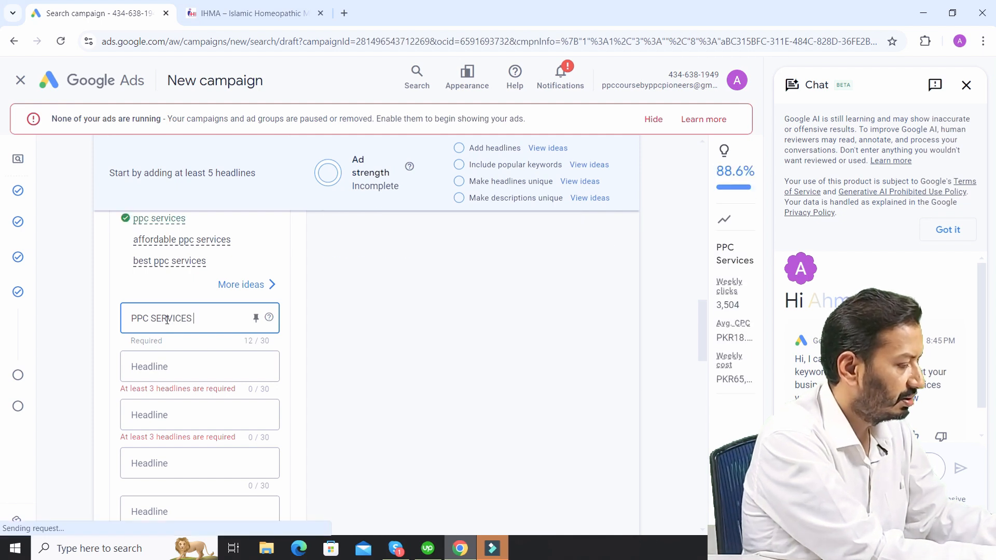
pyautogui.write(' 202')
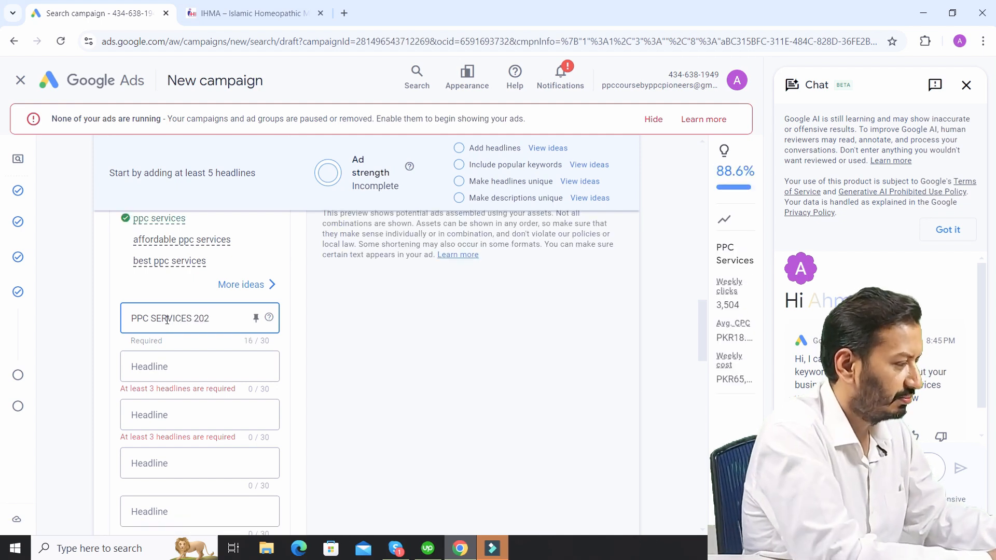
pyautogui.write('4')
# - Enter "Best PPC Services" as the ad's second headline
pyautogui.click(177, 367)
pyautogui.write('Best')
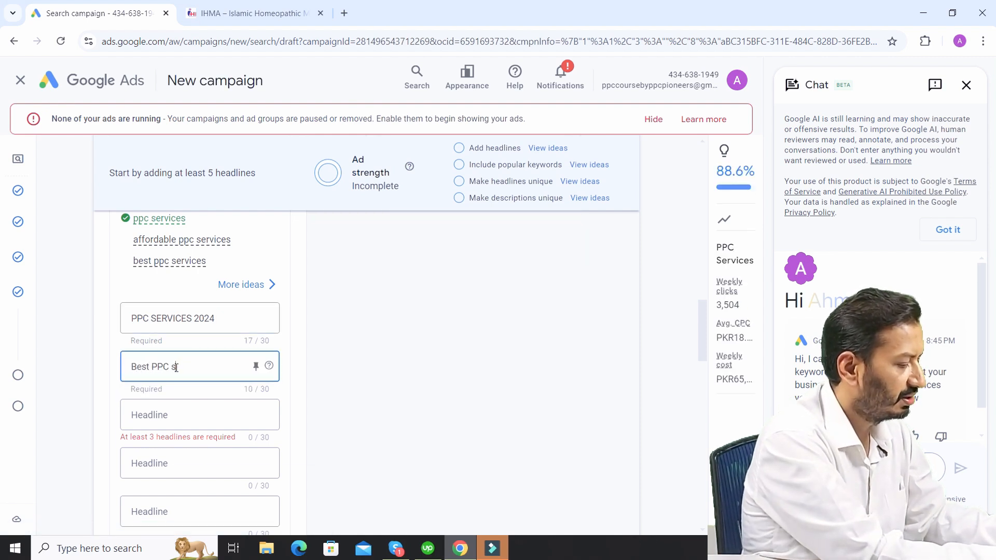
pyautogui.write(' PPC sServices')
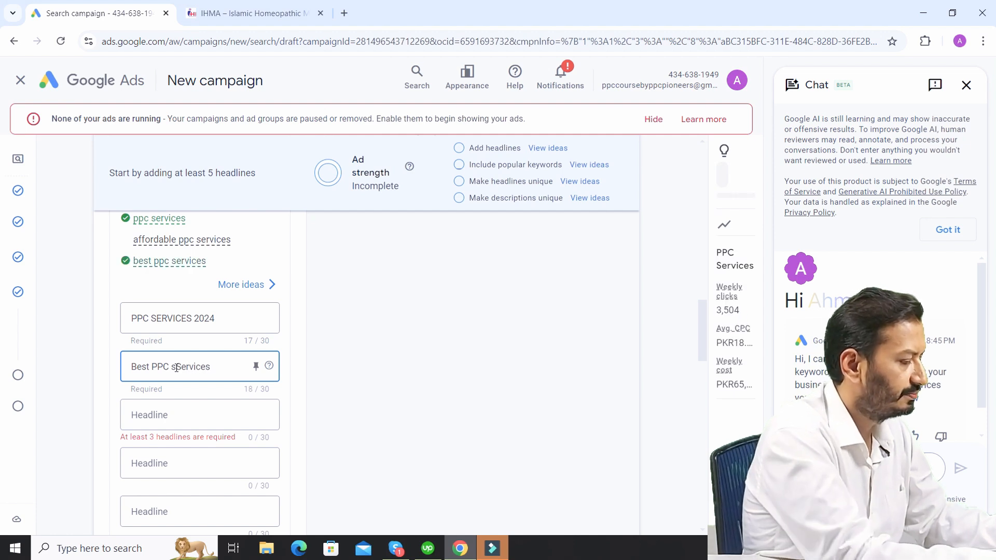
pyautogui.click(176, 367)
pyautogui.press('BackSpace')
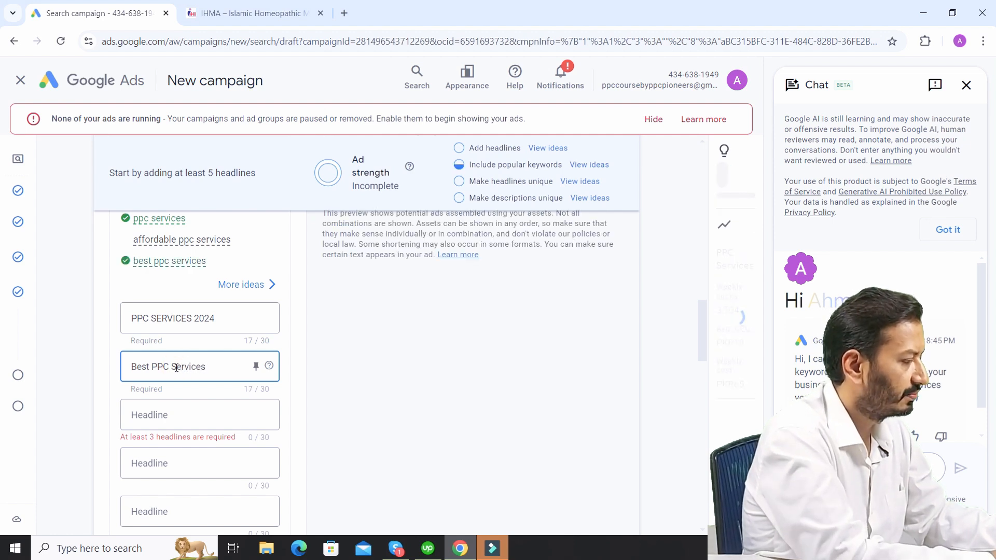
# - Enter "Affordable PPC Services" as the ad's third headline
pyautogui.click(180, 415)
pyautogui.write('Affor')
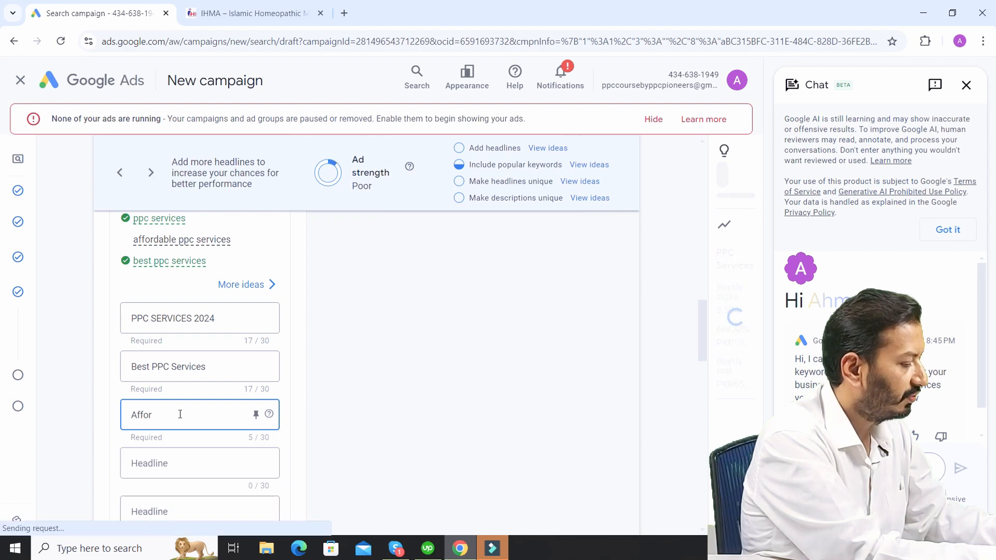
pyautogui.write('dable PPC')
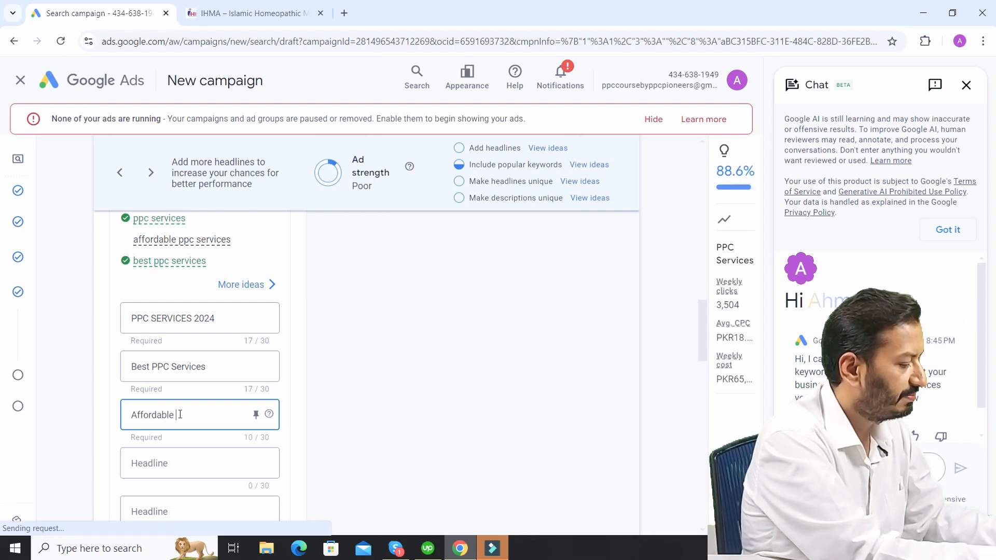
pyautogui.write(' Serv')
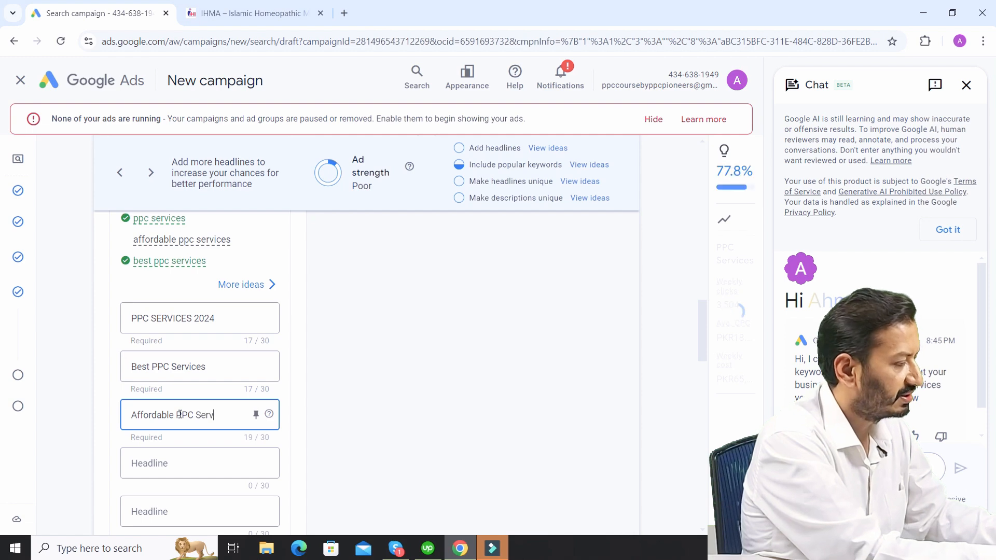
pyautogui.write('ices')
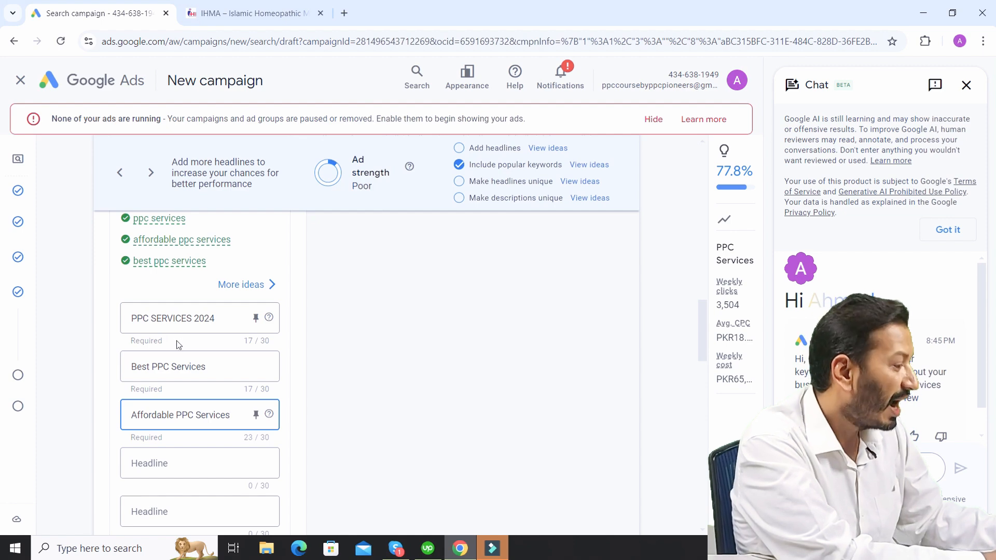
pyautogui.click(244, 318)
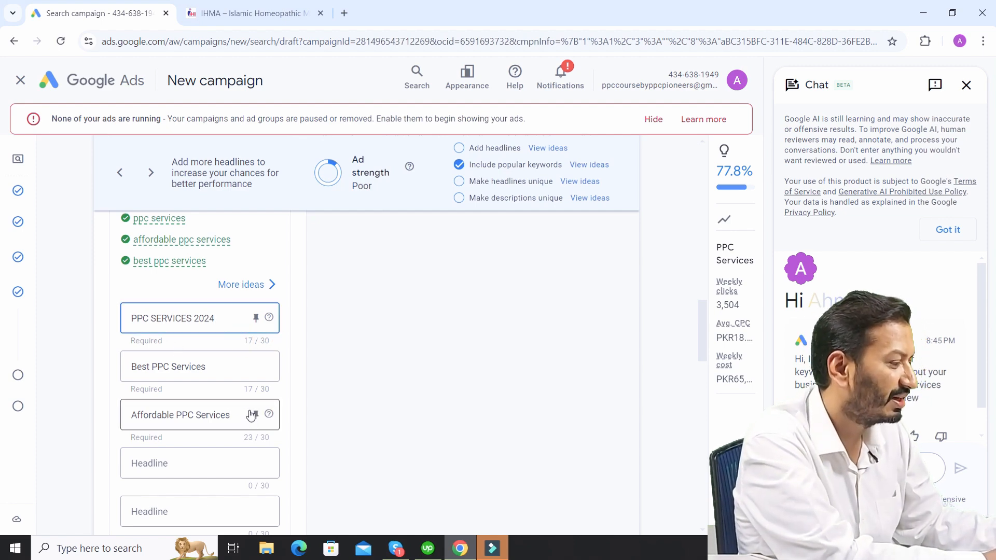
pyautogui.click(237, 439)
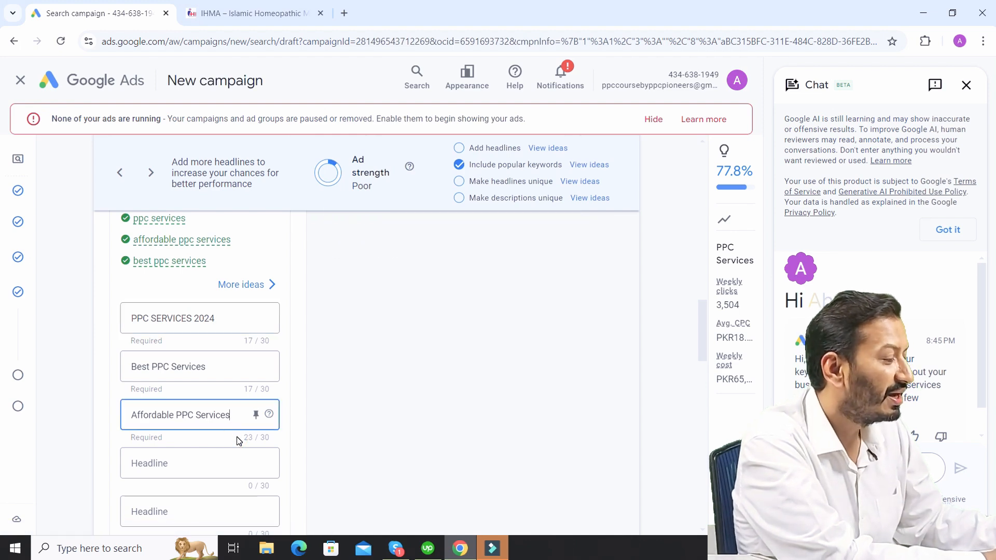
# - Change the ad's first headline to "Best PPC SERVICES 2024"
pyautogui.click(225, 316)
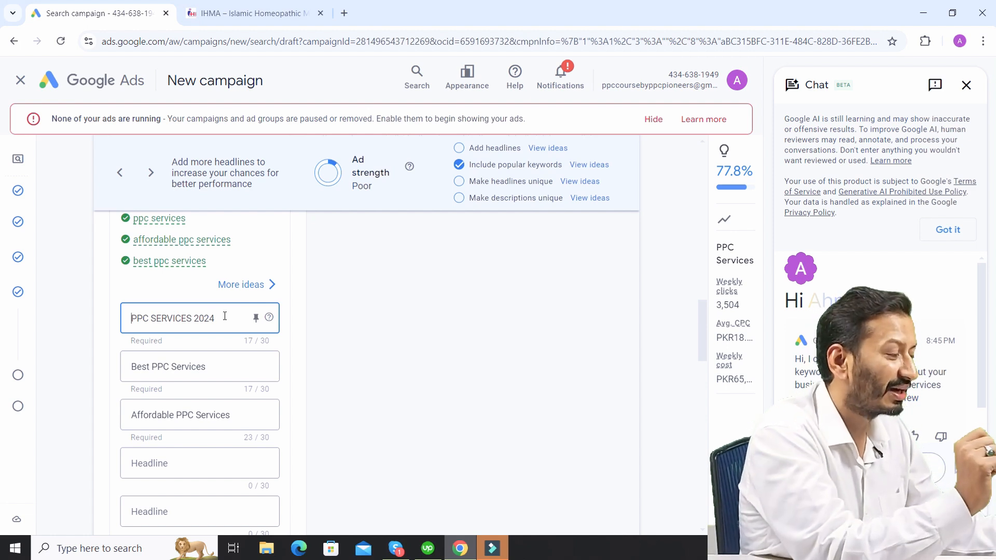
pyautogui.press('Home')
pyautogui.write('Best ')
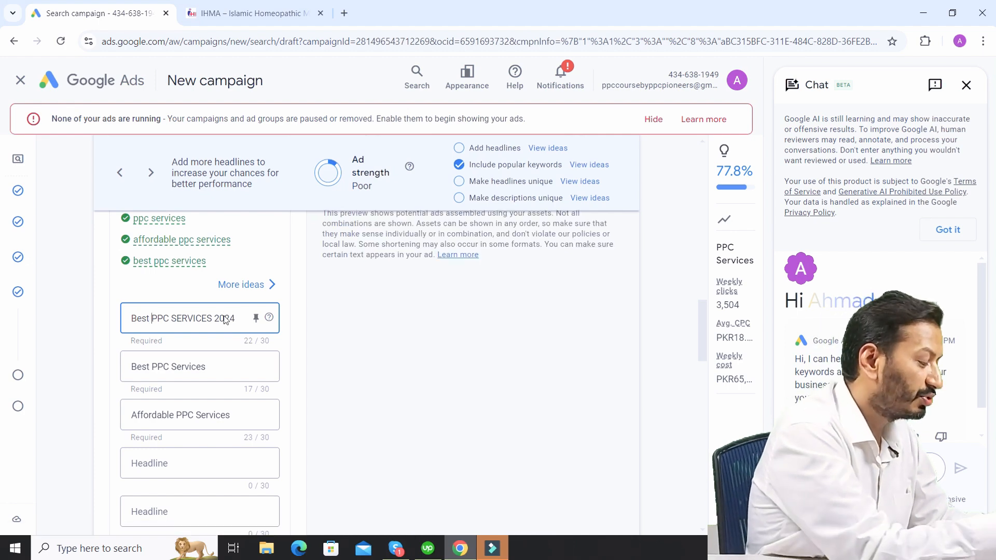
pyautogui.write(' afforda')
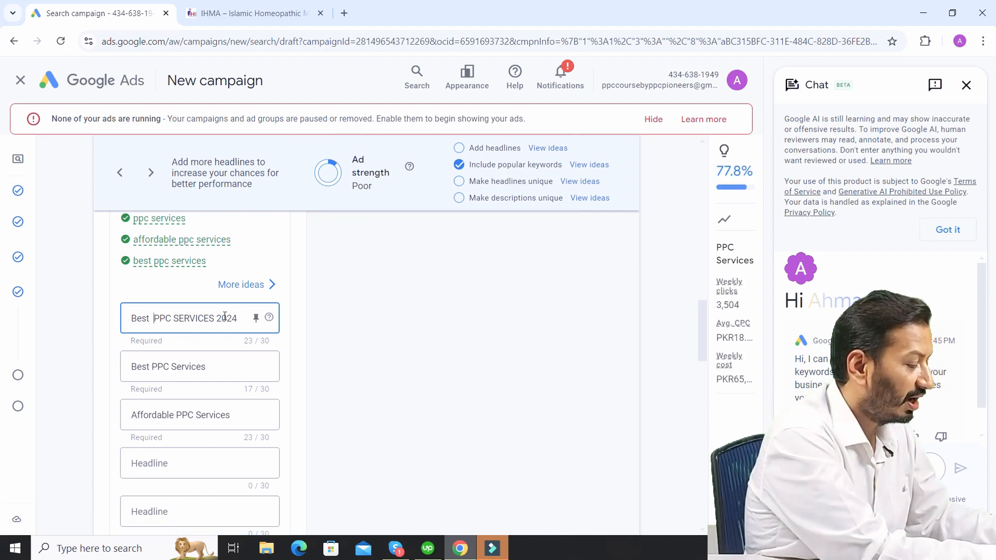
pyautogui.write('ble')
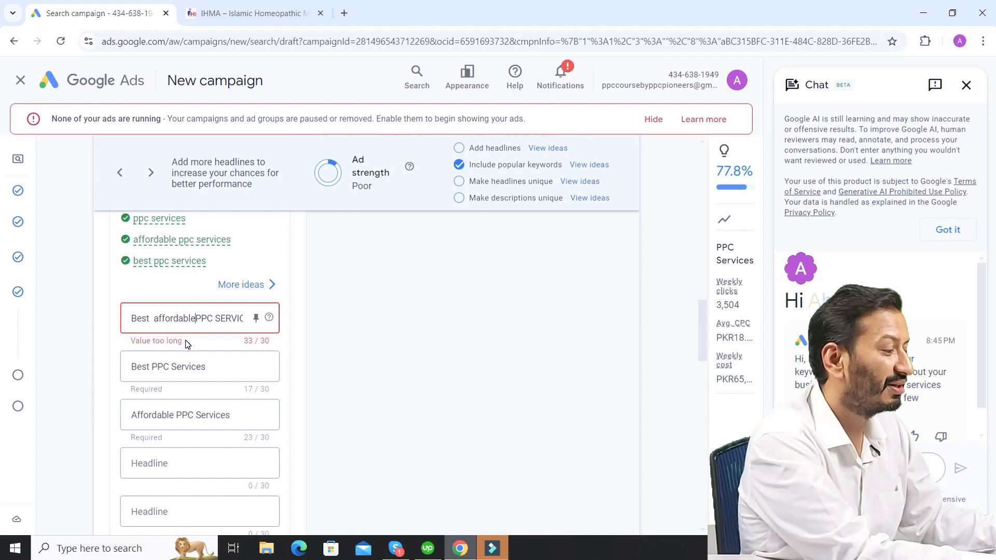
# - Try to insert "affordable" after "Best" in the ad's first headline
pyautogui.press('BackSpace')
pyautogui.press('BackSpace')
pyautogui.press('BackSpace')
pyautogui.press('BackSpace')
pyautogui.press('BackSpace')
pyautogui.press('BackSpace')
pyautogui.press('BackSpace')
pyautogui.press('BackSpace')
pyautogui.press('BackSpace')
pyautogui.press('BackSpace')
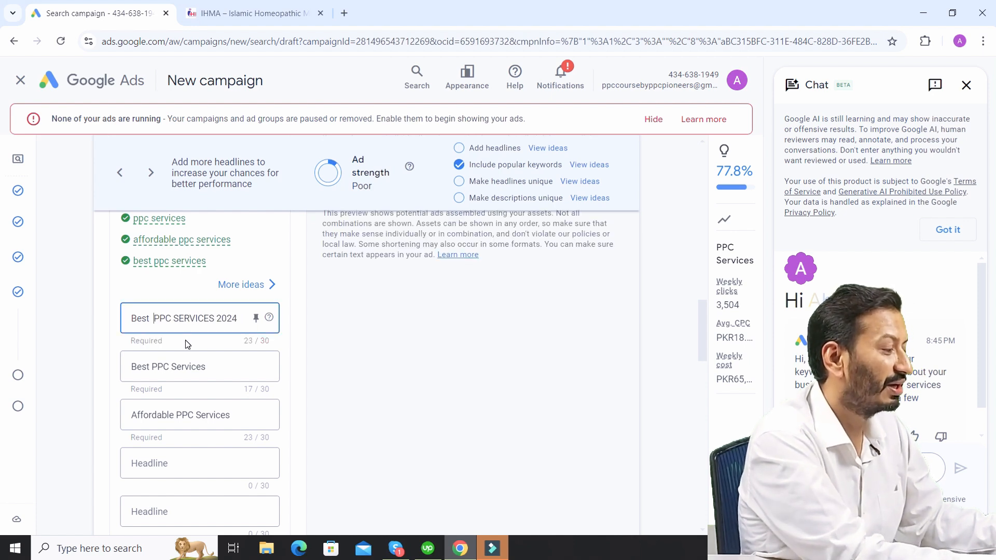
pyautogui.press('BackSpace')
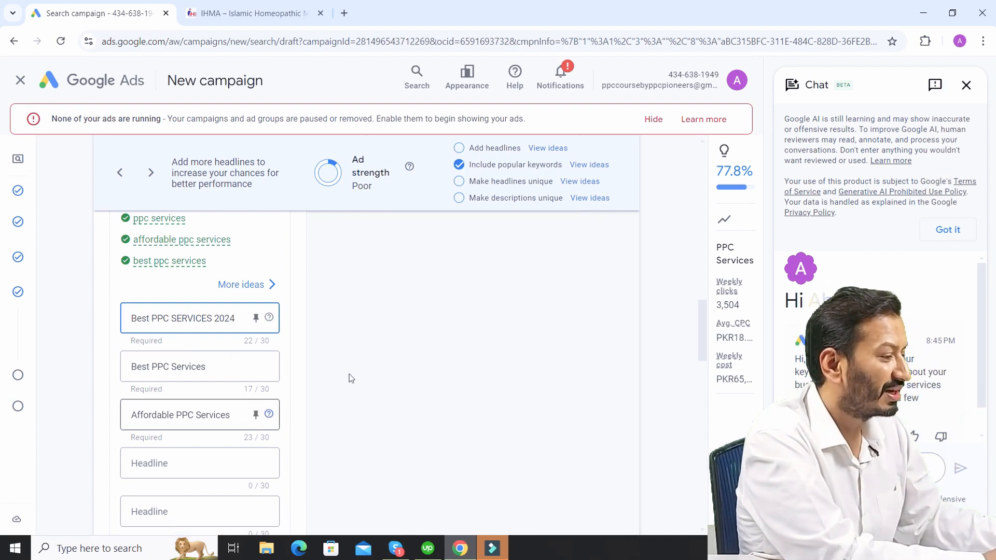
# - Enter "best ppc services" as the ad's first description
pyautogui.moveTo(702, 311); pyautogui.dragTo(706, 379)
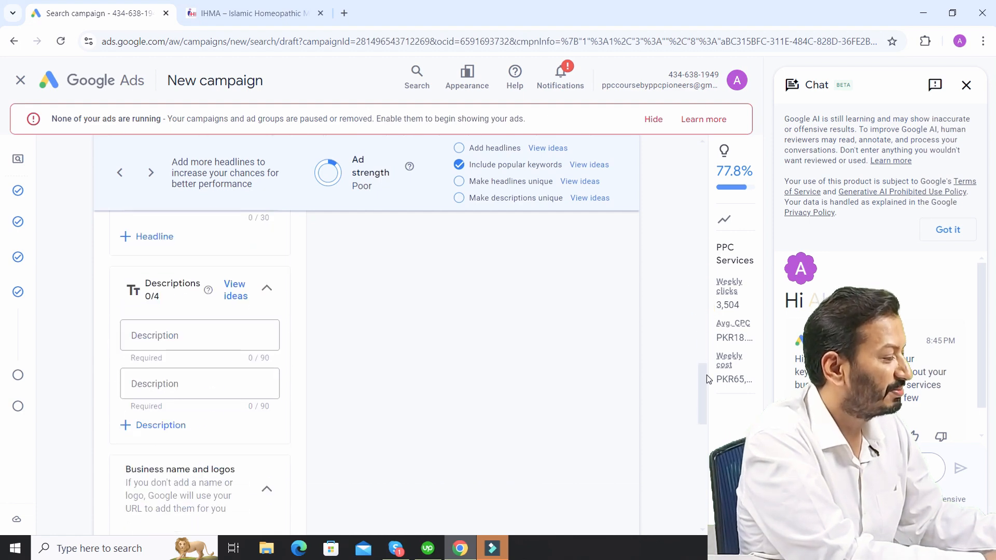
pyautogui.click(187, 332)
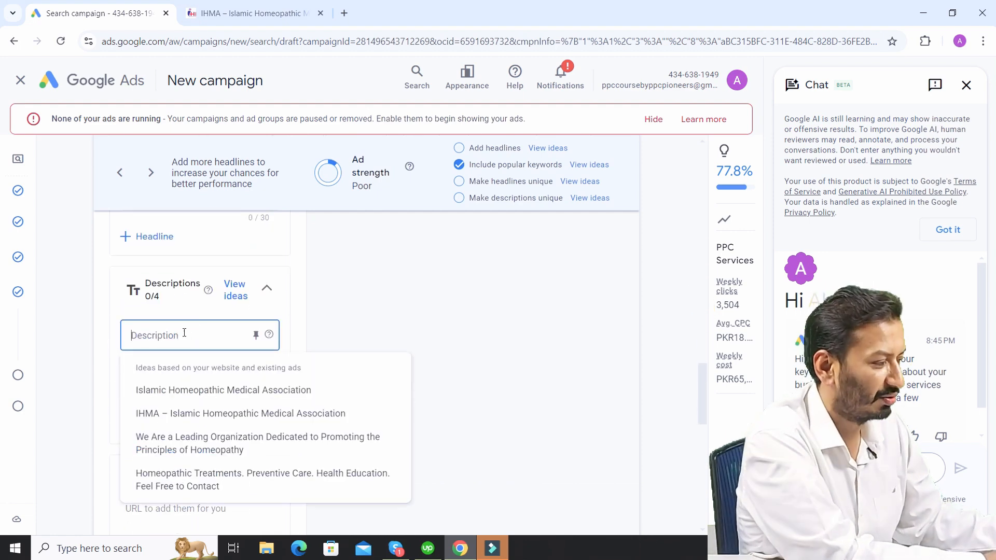
pyautogui.click(183, 332)
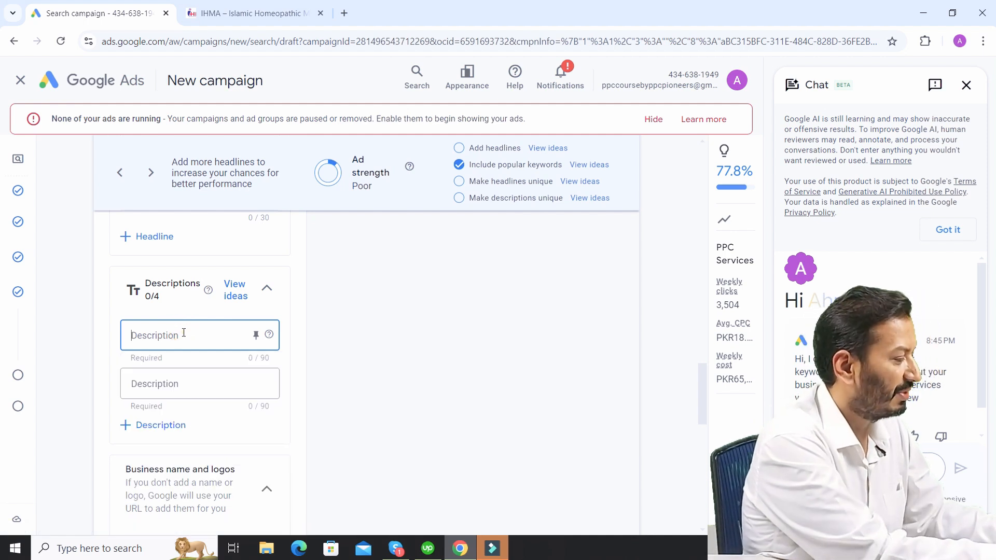
pyautogui.write('best ppc')
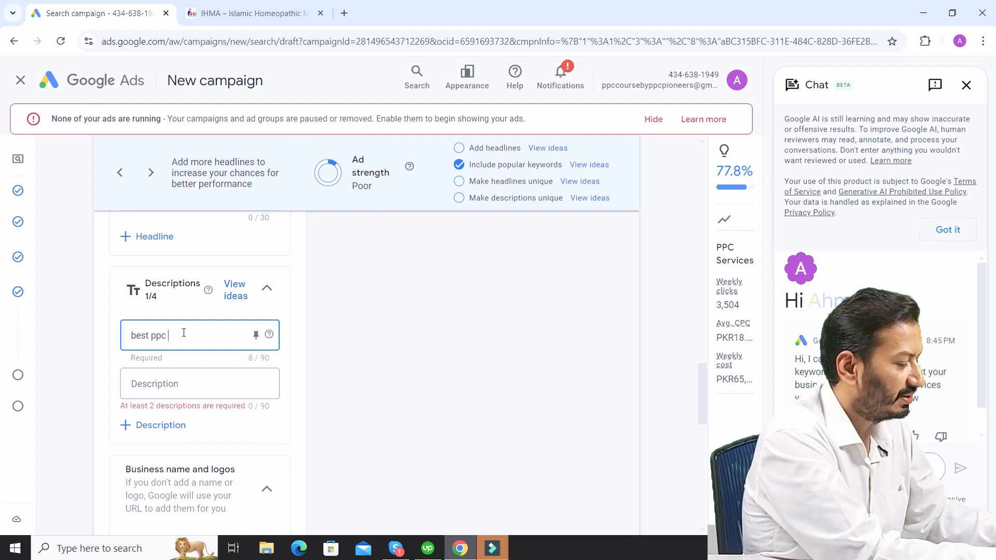
pyautogui.write(' services')
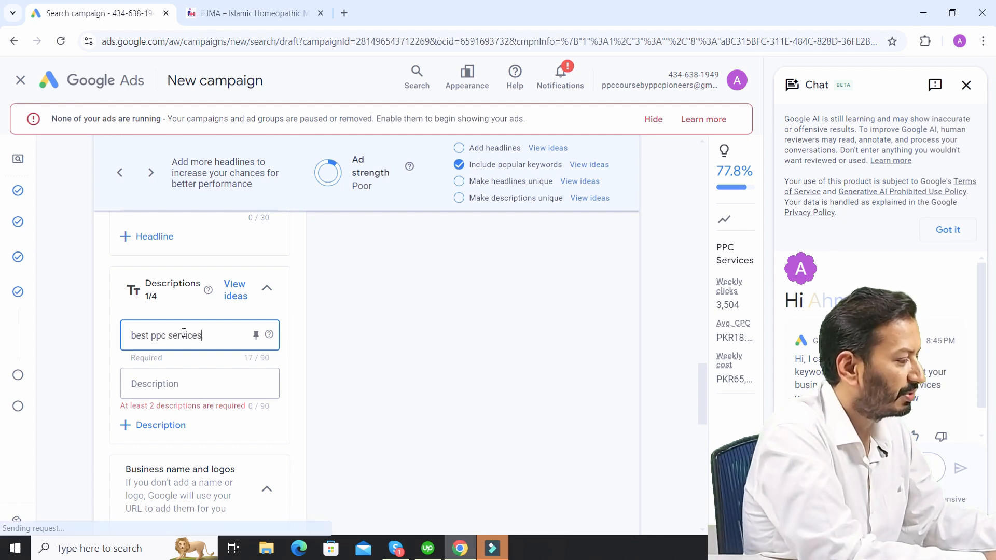
# - Enter "affordable ppc services" as the ad's second description
pyautogui.click(189, 384)
pyautogui.write('af')
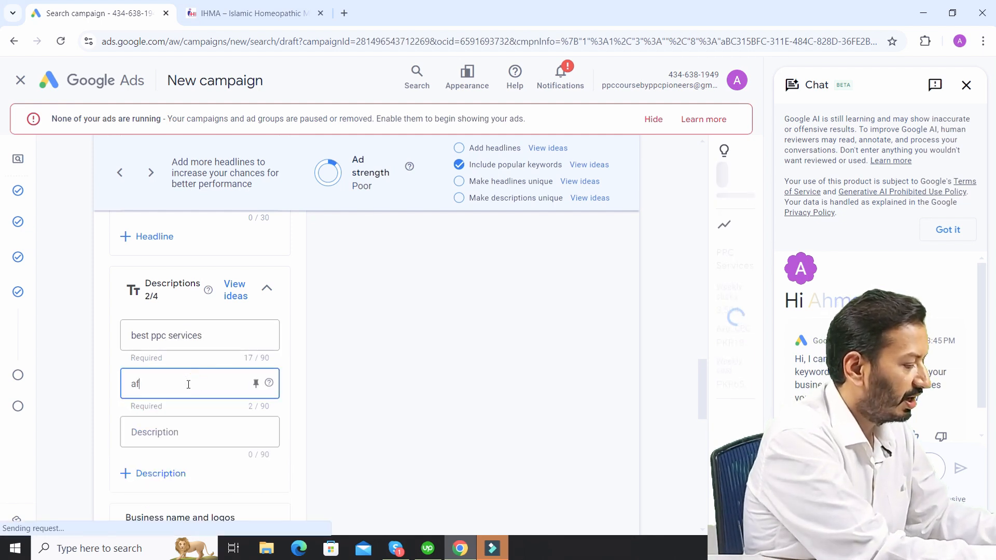
pyautogui.write('fordable ')
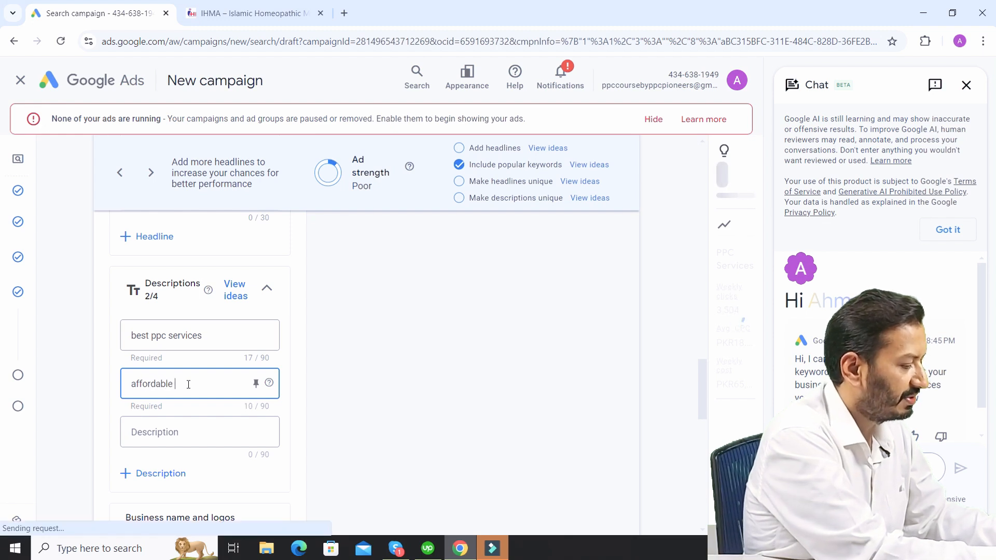
pyautogui.write('ppc services')
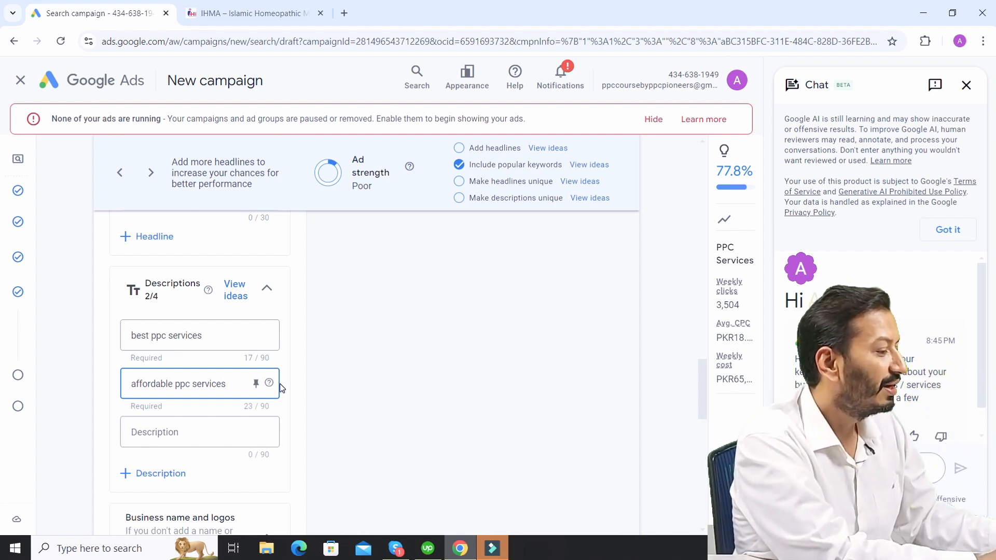
# - Review the sitelink and callout assets, and expand the additional asset types to look through the available options
pyautogui.moveTo(704, 382); pyautogui.dragTo(708, 455)
pyautogui.scroll(5, 705, 425)
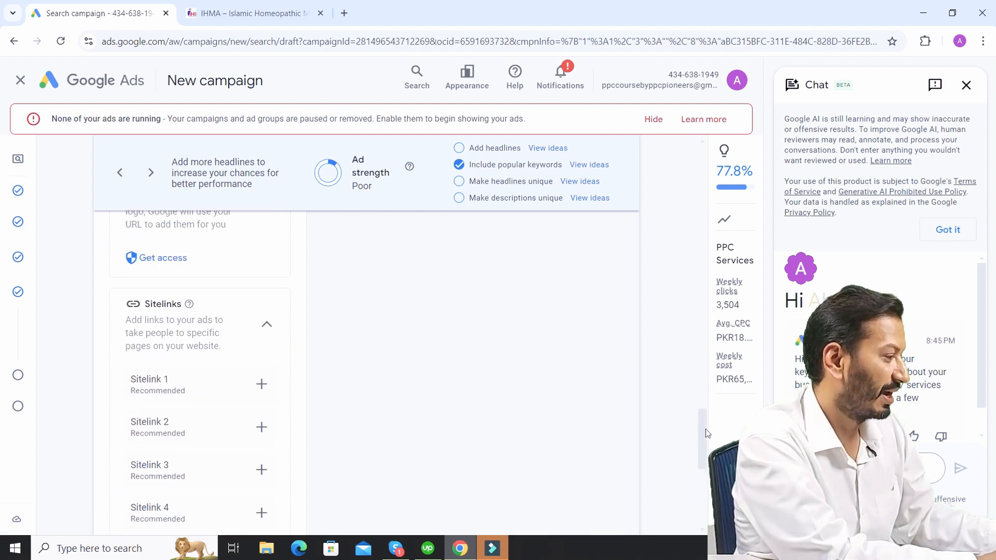
pyautogui.moveTo(702, 422); pyautogui.dragTo(698, 488)
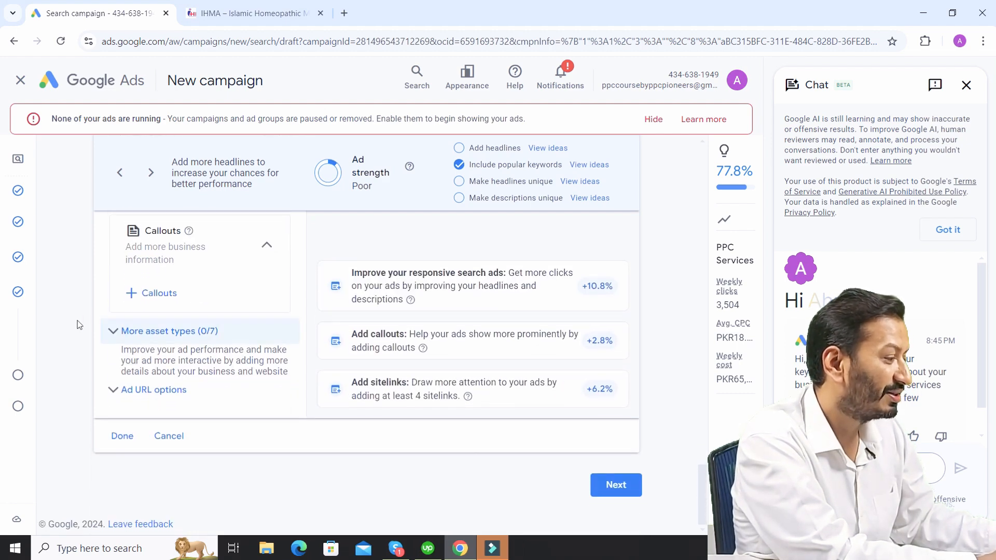
pyautogui.click(112, 337)
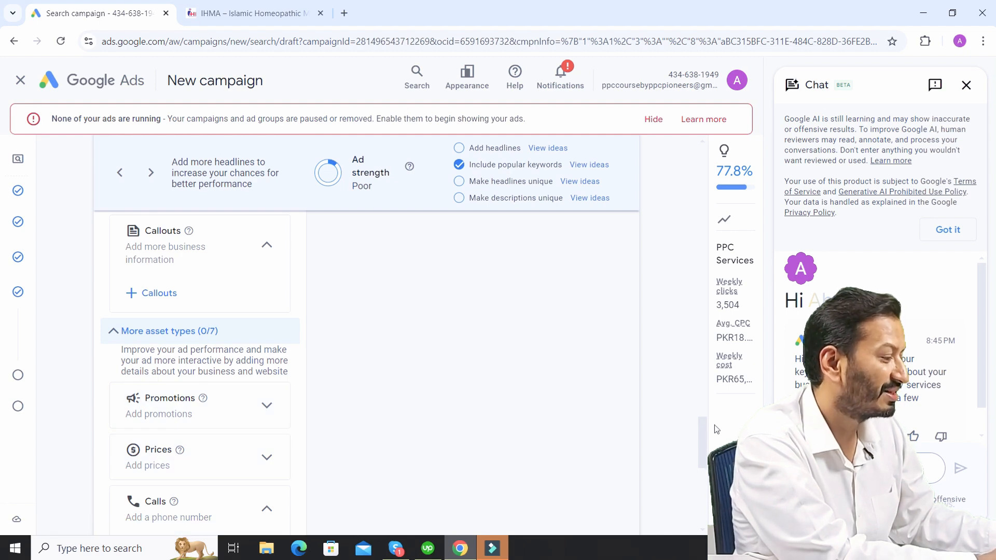
pyautogui.moveTo(702, 436); pyautogui.dragTo(698, 466)
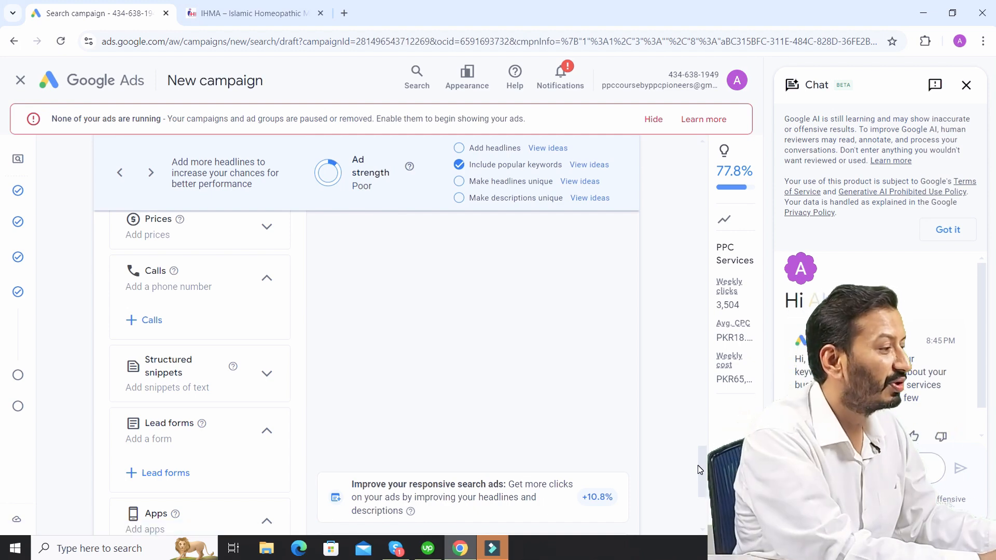
# - Search Google in a new browser tab for "best digital marketing agency in usa"
pyautogui.click(345, 13)
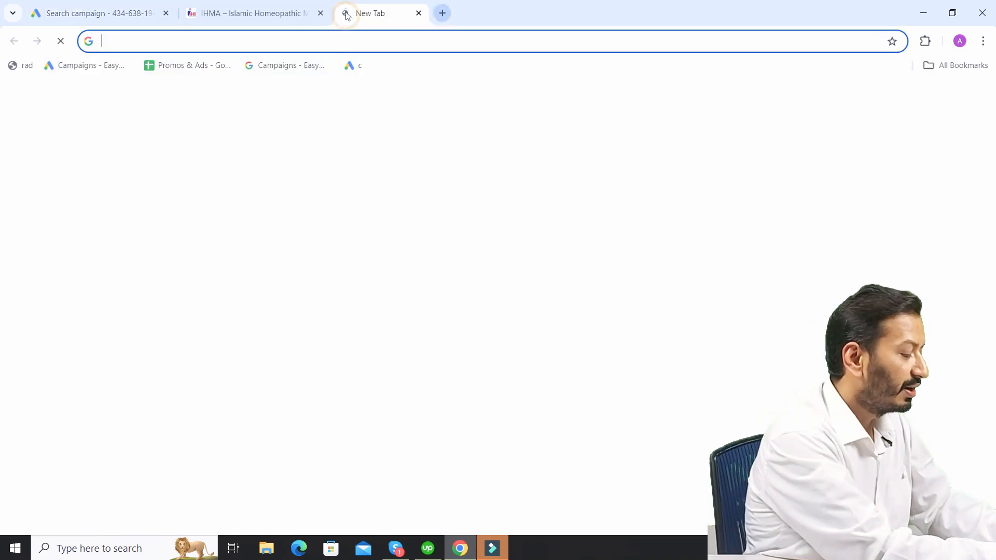
pyautogui.write('best')
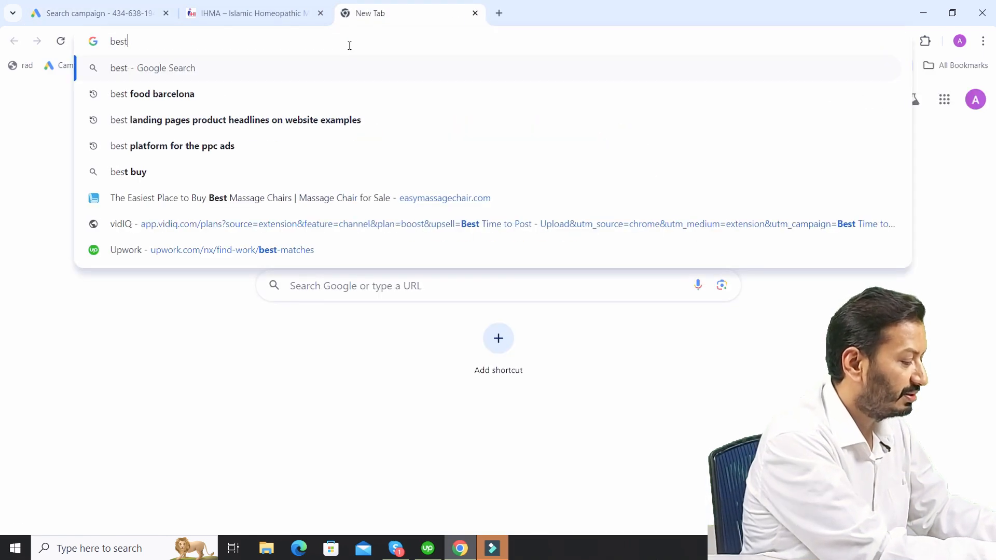
pyautogui.write(' digital ')
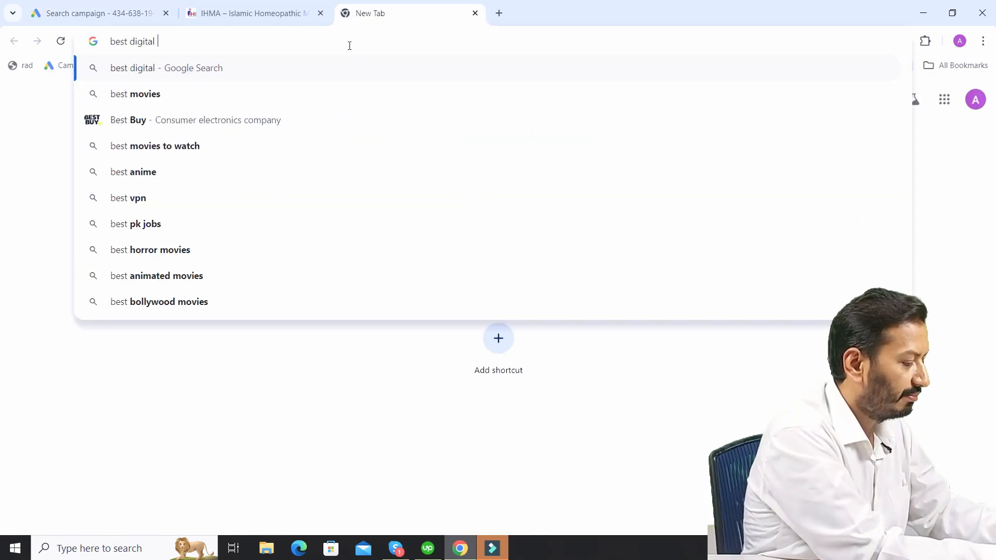
pyautogui.write('mar')
pyautogui.press('BackSpace')
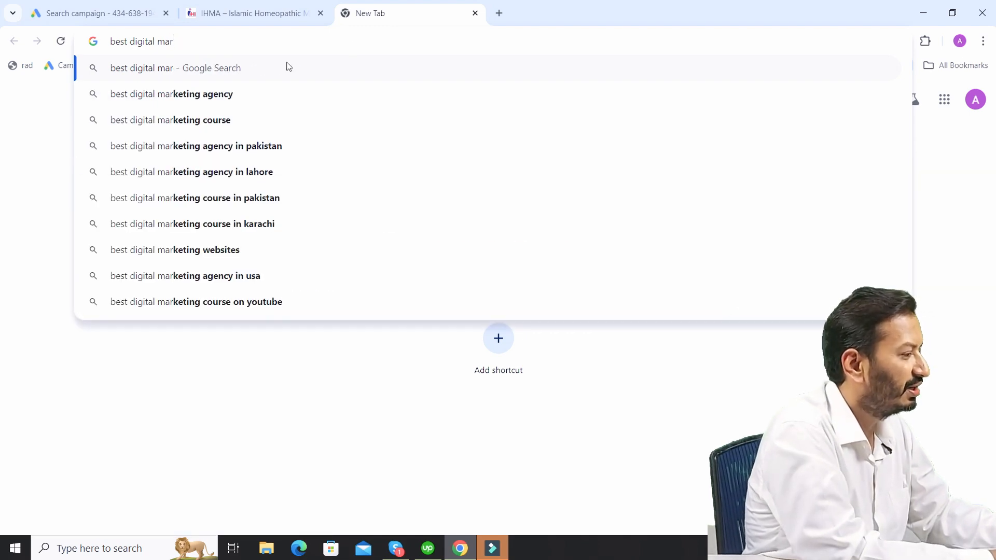
pyautogui.click(233, 94)
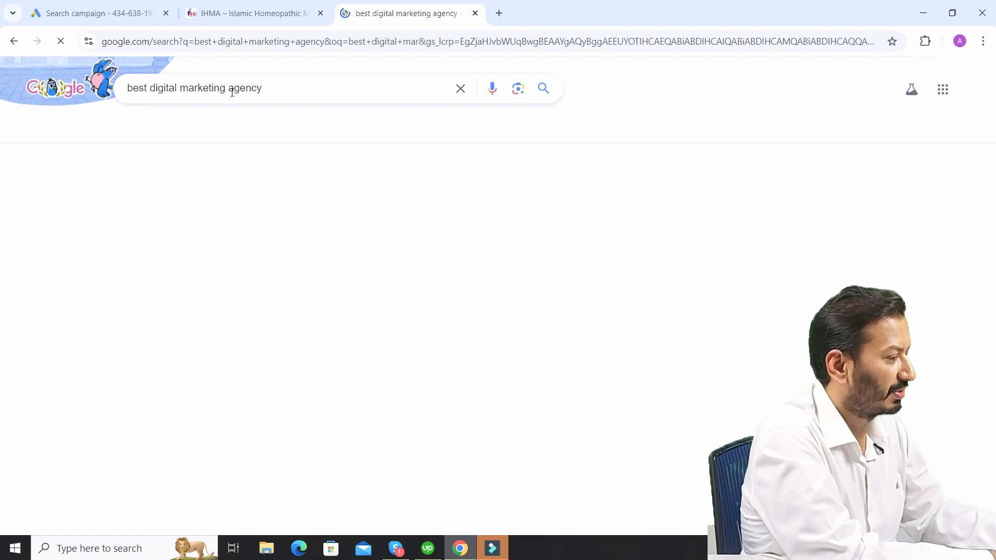
pyautogui.click(283, 91)
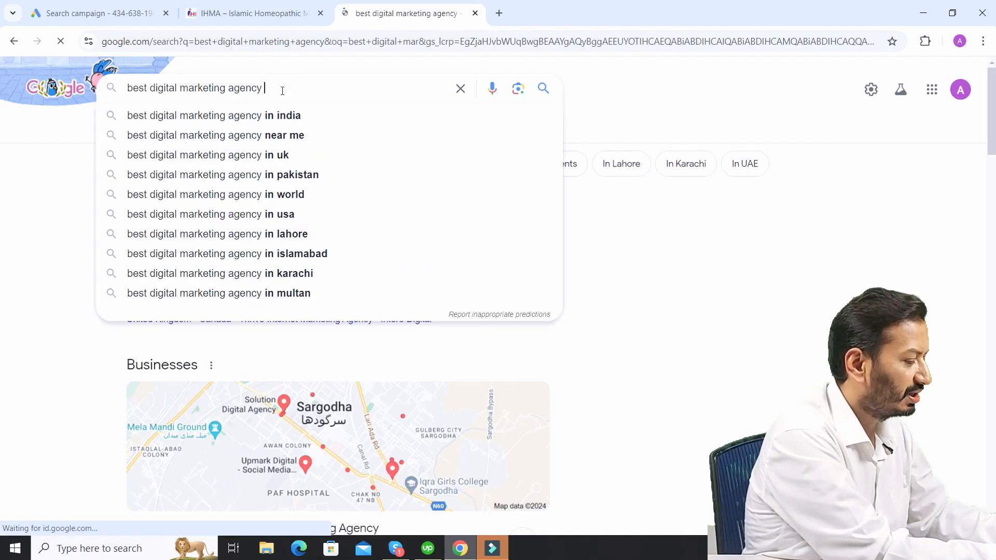
pyautogui.write('in usa')
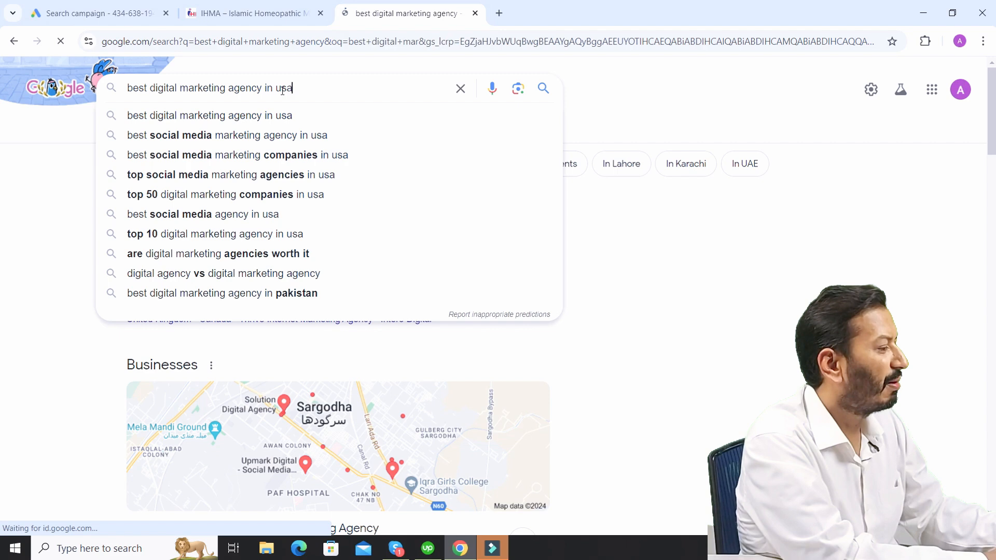
pyautogui.press('Return')
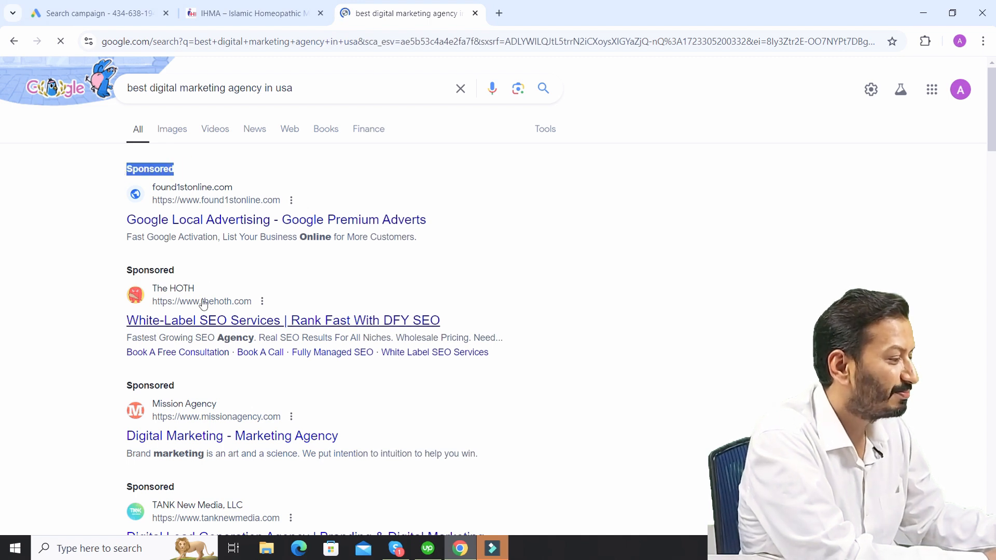
# - Examine the sponsored search results and highlight the row of sitelinks beneath The HOTH's ad
pyautogui.moveTo(189, 270); pyautogui.dragTo(118, 275)
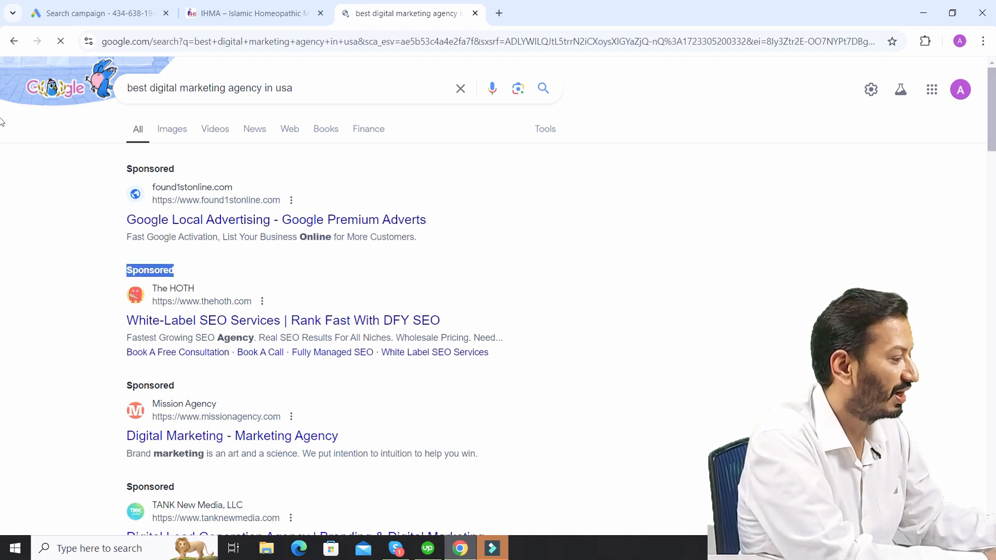
pyautogui.scroll(-3, 1, 135)
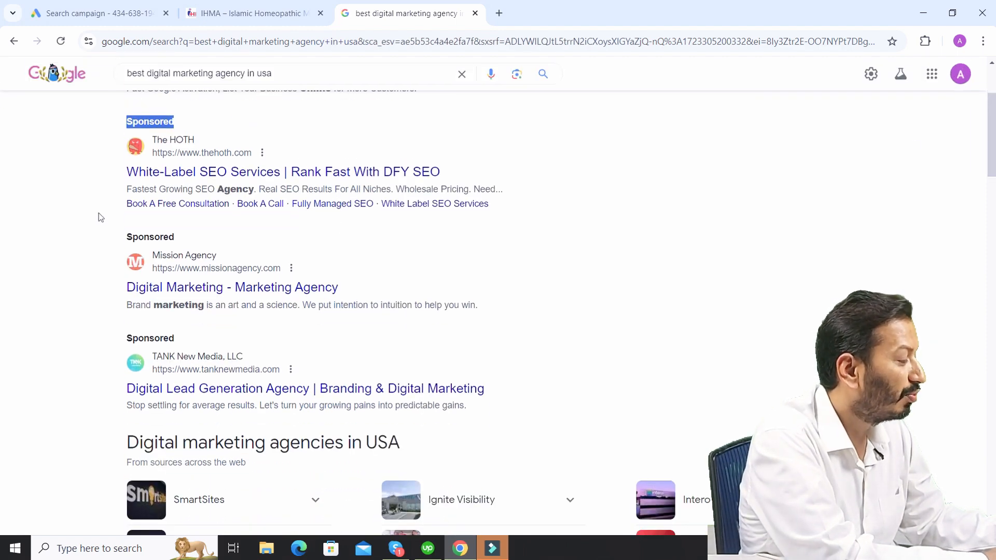
pyautogui.moveTo(119, 210); pyautogui.dragTo(443, 215)
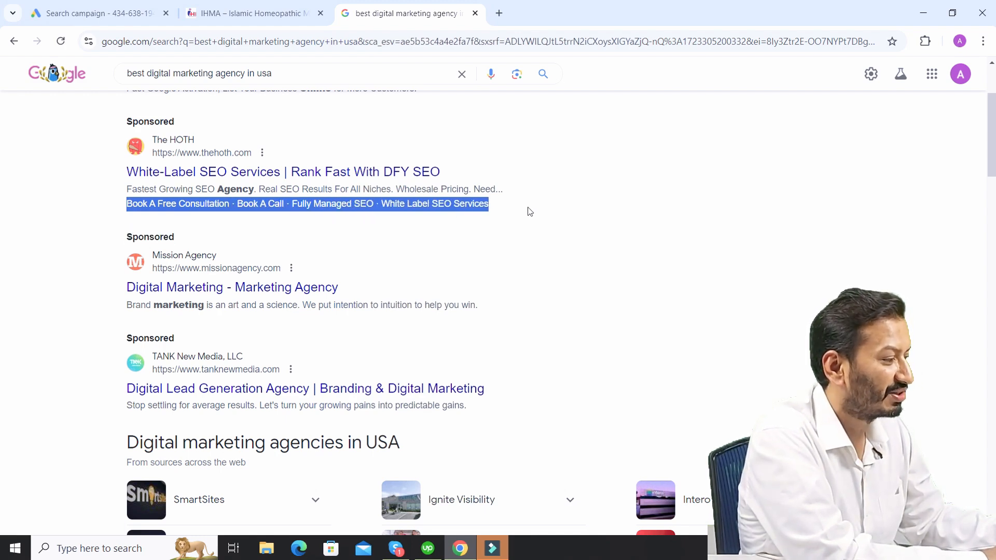
# - Highlight the Sponsored label above The HOTH's ad in the search results
pyautogui.click(511, 209)
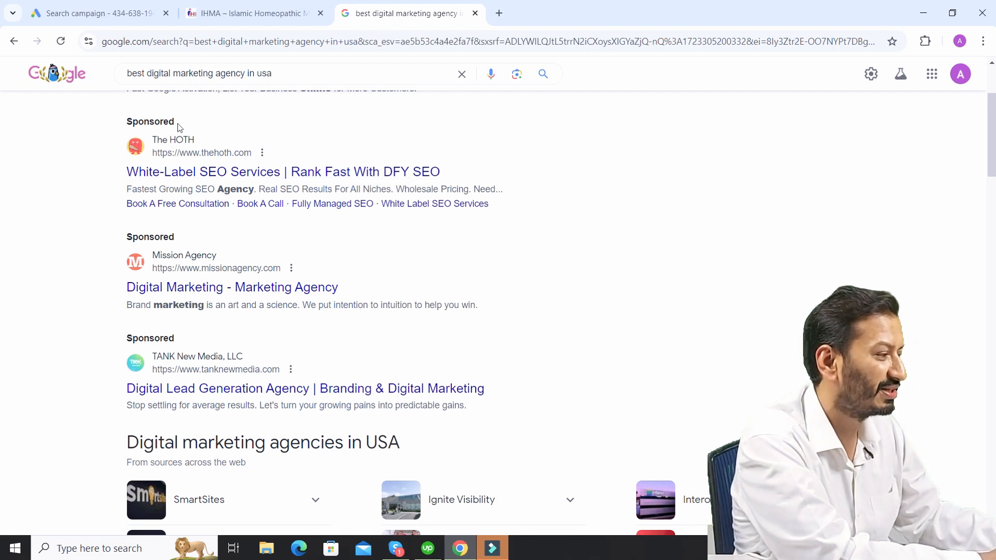
pyautogui.moveTo(177, 123); pyautogui.dragTo(101, 120)
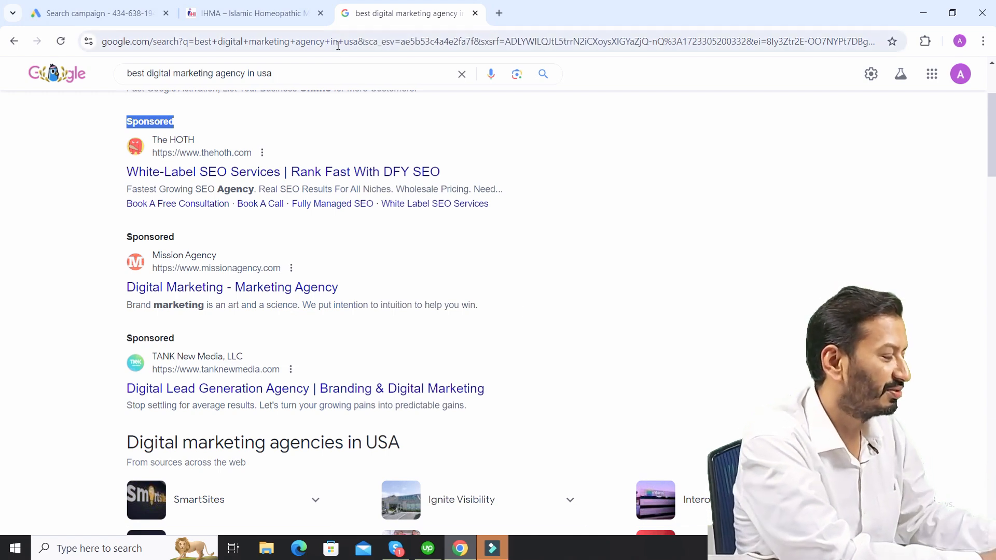
# - Return to the Google Ads campaign draft and continue past the ad and its assets to the budget settings
pyautogui.click(132, 5)
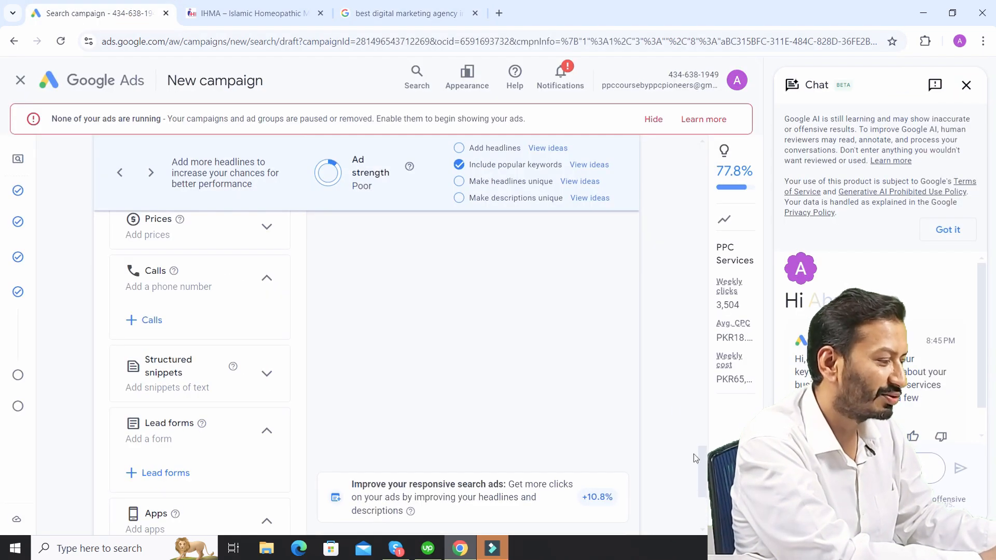
pyautogui.moveTo(706, 466); pyautogui.dragTo(708, 505)
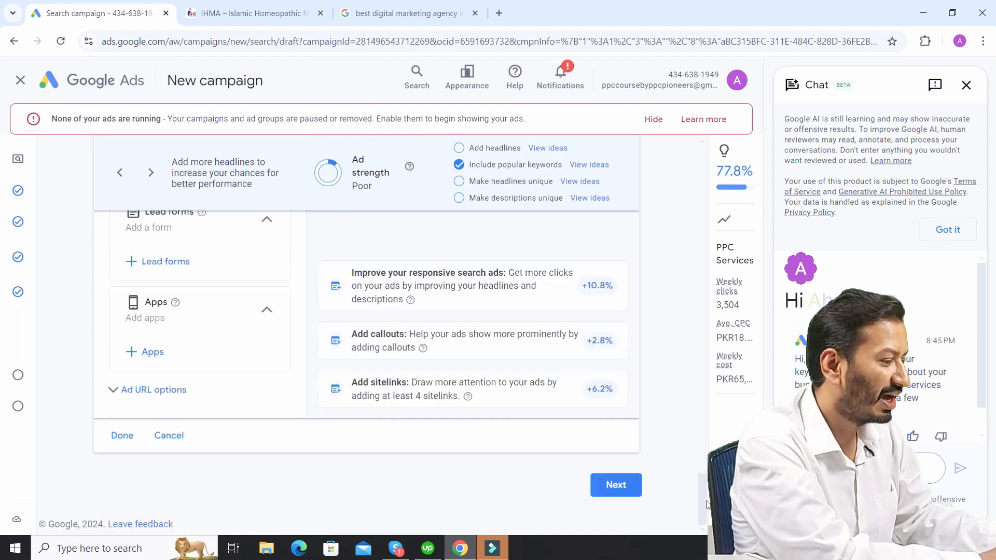
pyautogui.click(615, 487)
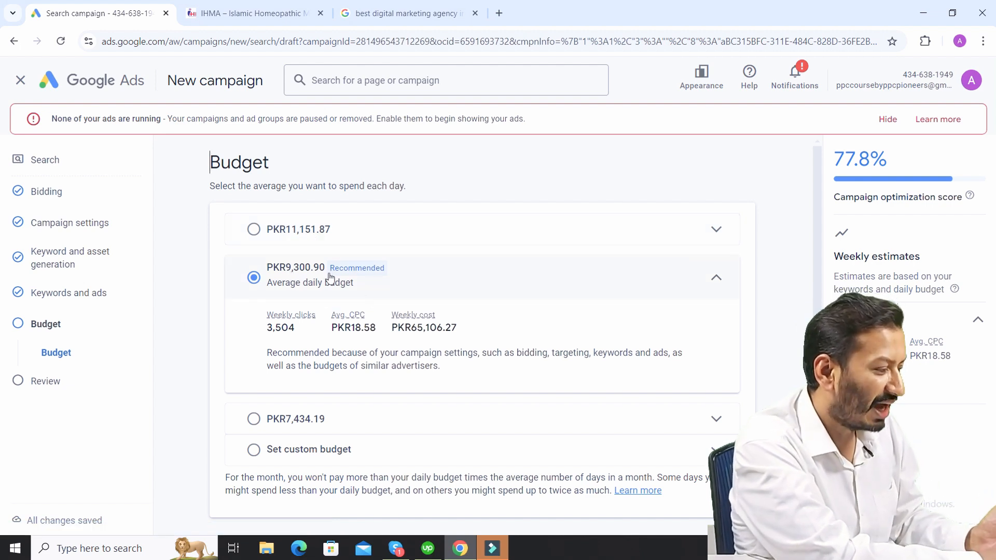
# - Set a custom average daily budget of PKR 1 for the campaign and continue to the review
pyautogui.click(254, 450)
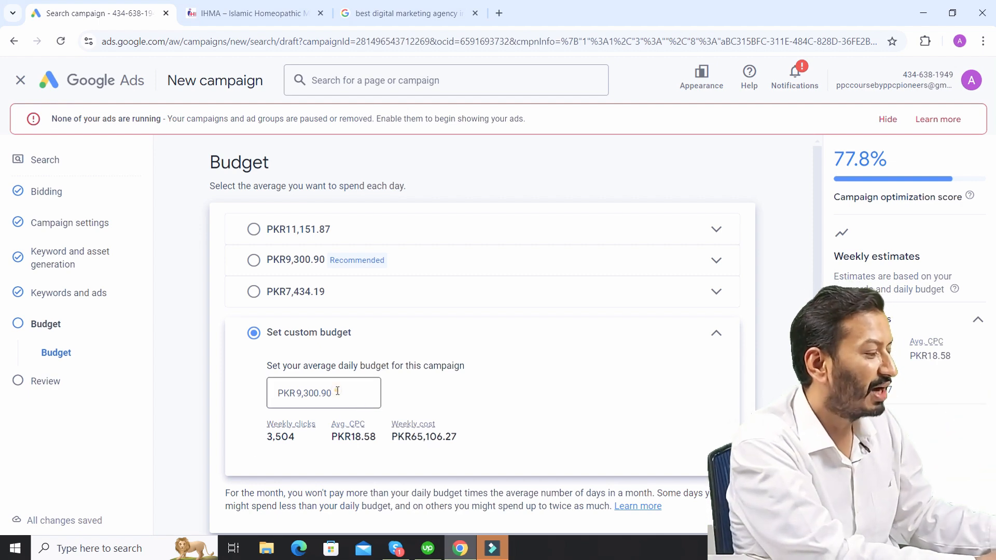
pyautogui.moveTo(338, 391); pyautogui.dragTo(297, 394)
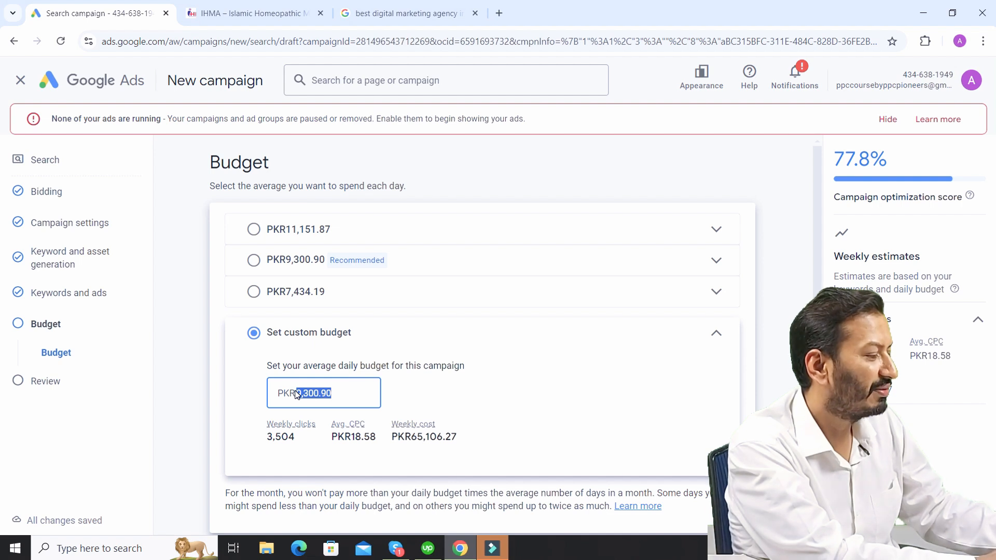
pyautogui.write('1')
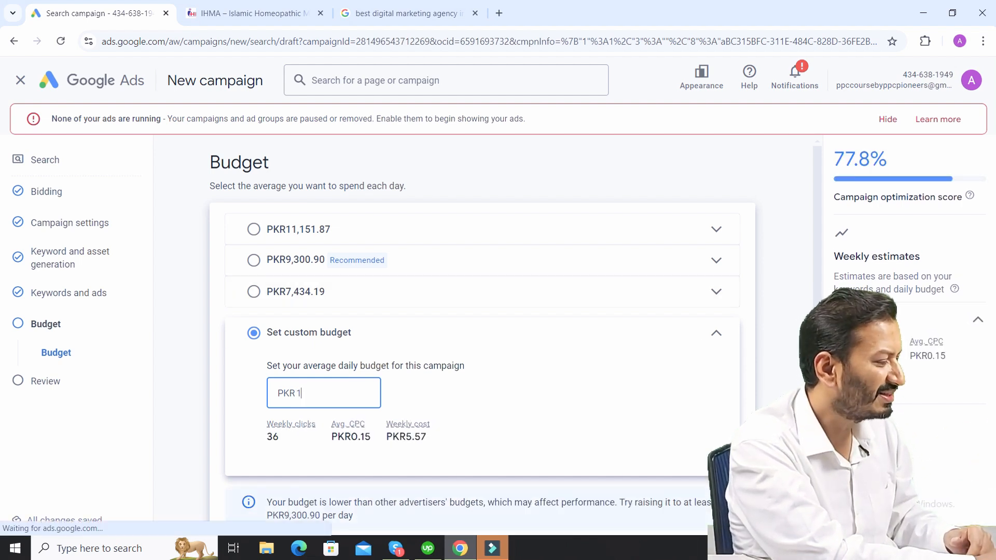
pyautogui.click(773, 431)
pyautogui.scroll(-3, 773, 430)
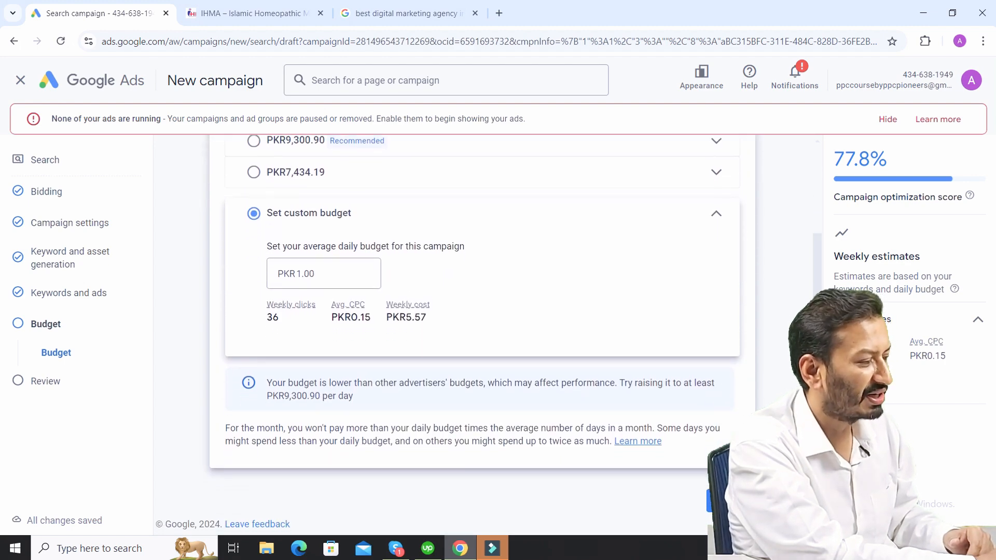
pyautogui.click(730, 501)
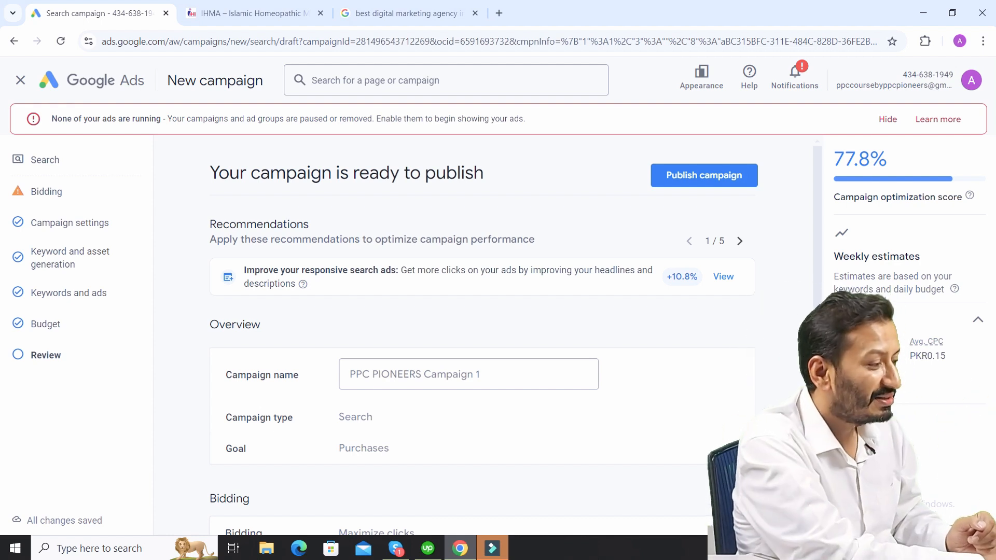
# - Publish the campaign, leave the Google Tag setup, and open the account's list of campaigns
pyautogui.click(695, 175)
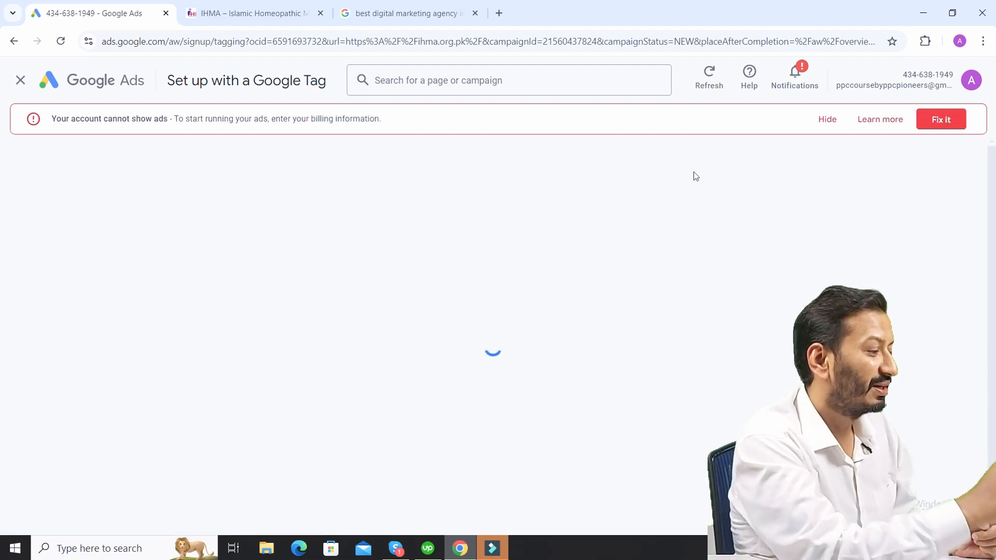
pyautogui.click(85, 82)
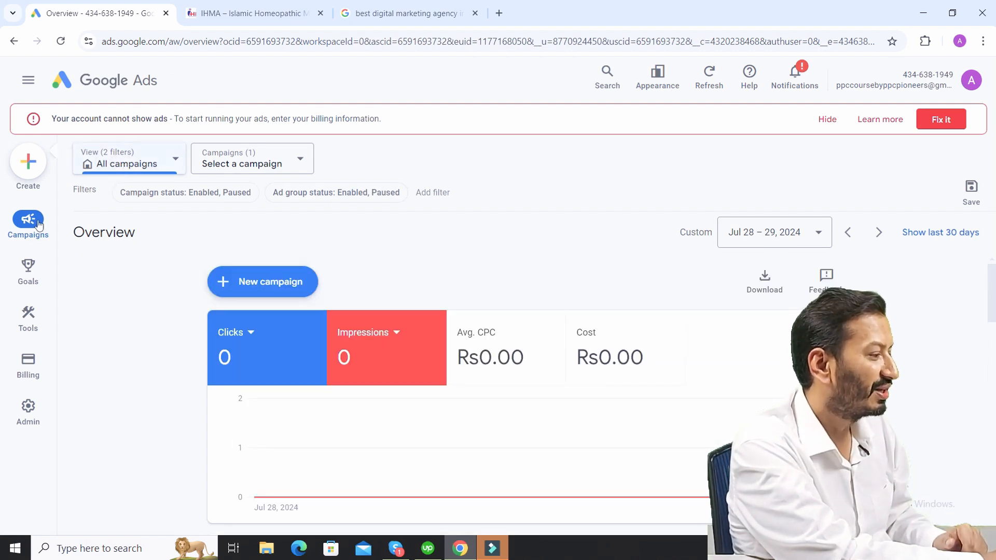
pyautogui.moveTo(39, 224)
pyautogui.click(111, 253)
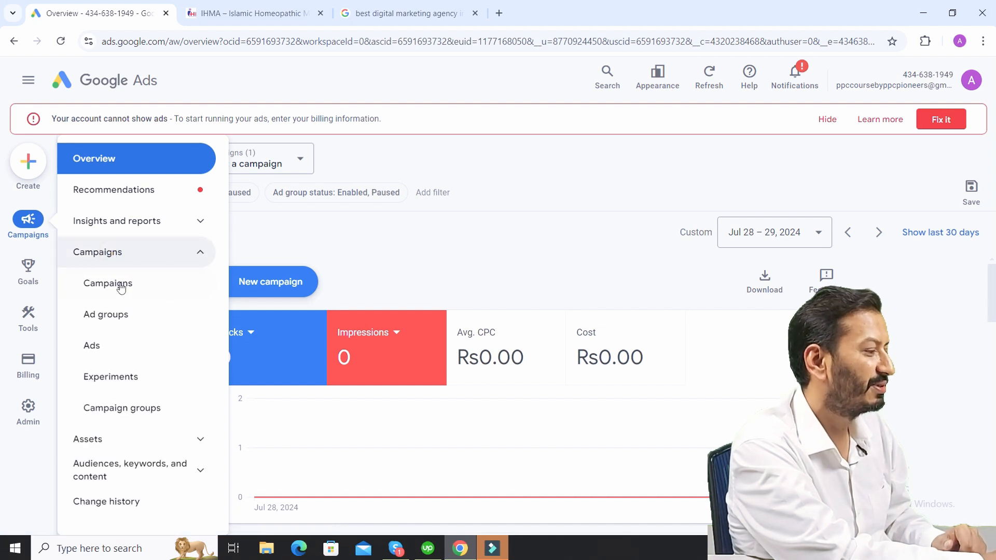
pyautogui.click(121, 289)
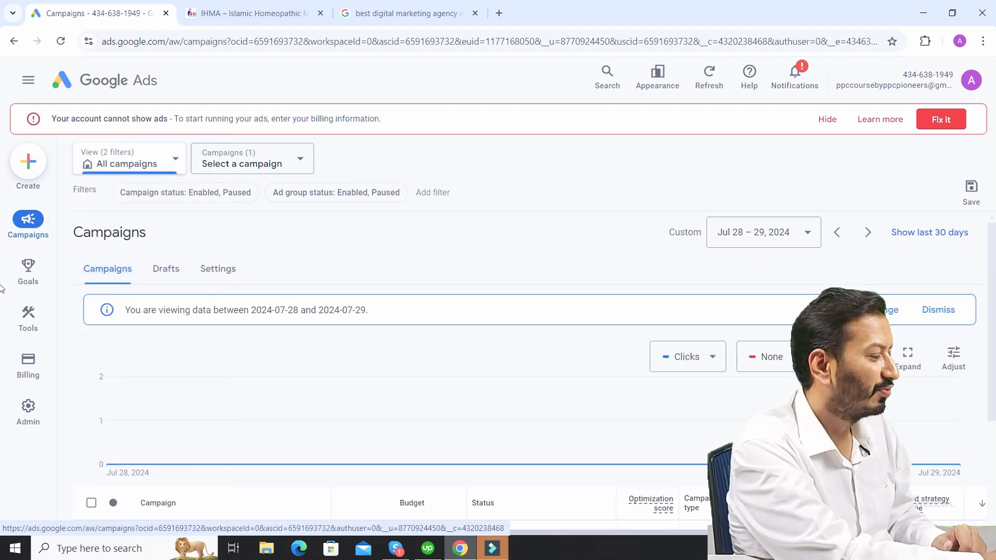
pyautogui.scroll(-3, 1, 332)
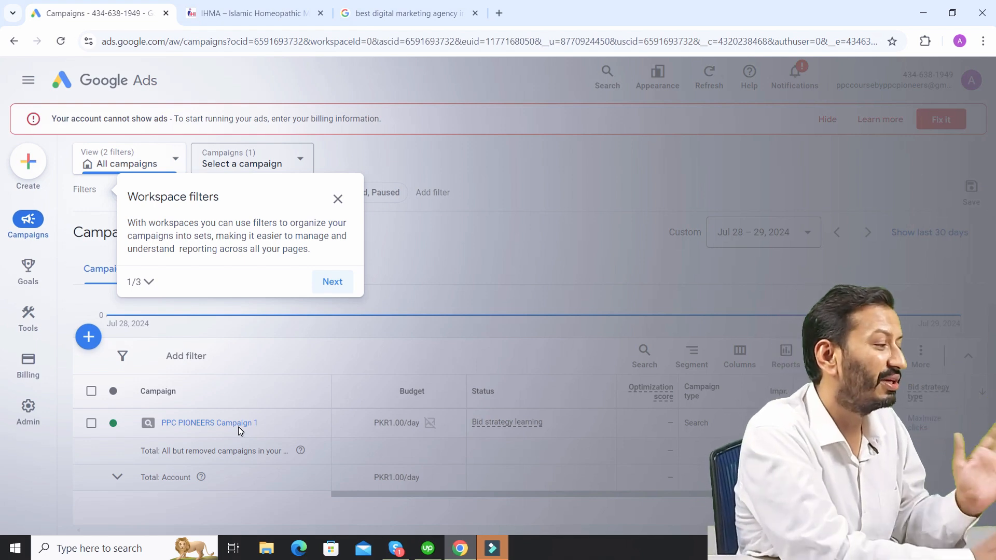
# - Exit the workspace filters guide and open the ad groups of PPC PIONEERS Campaign 1
pyautogui.click(337, 200)
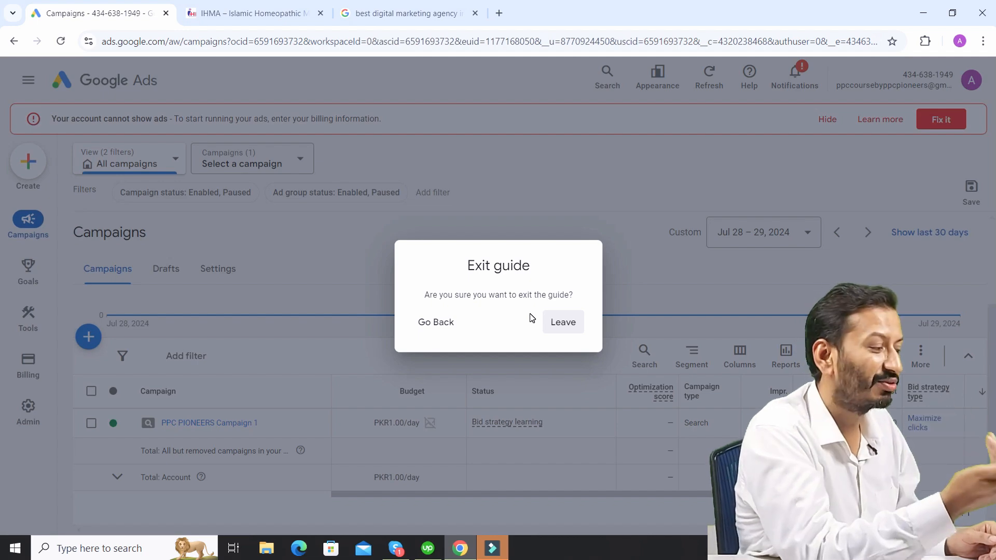
pyautogui.click(565, 324)
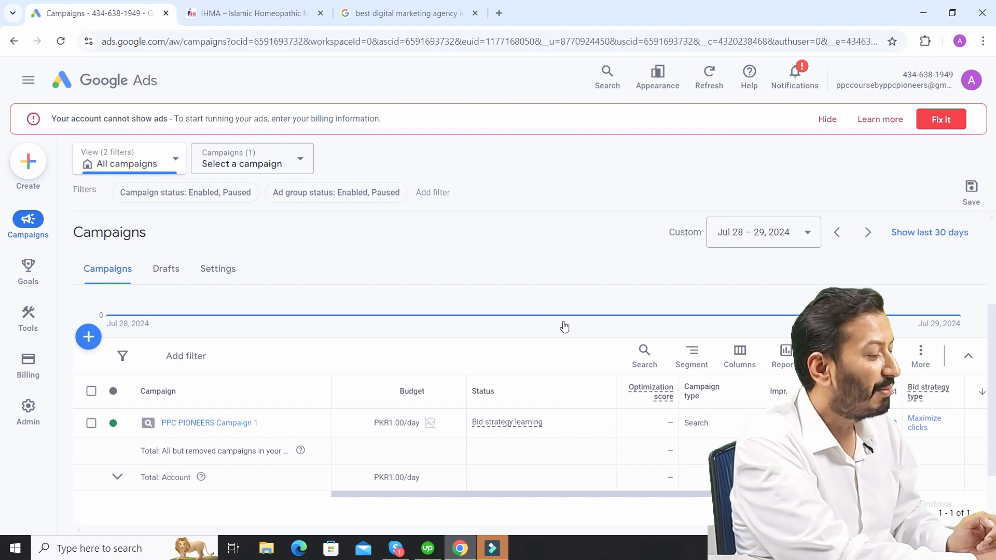
pyautogui.click(195, 424)
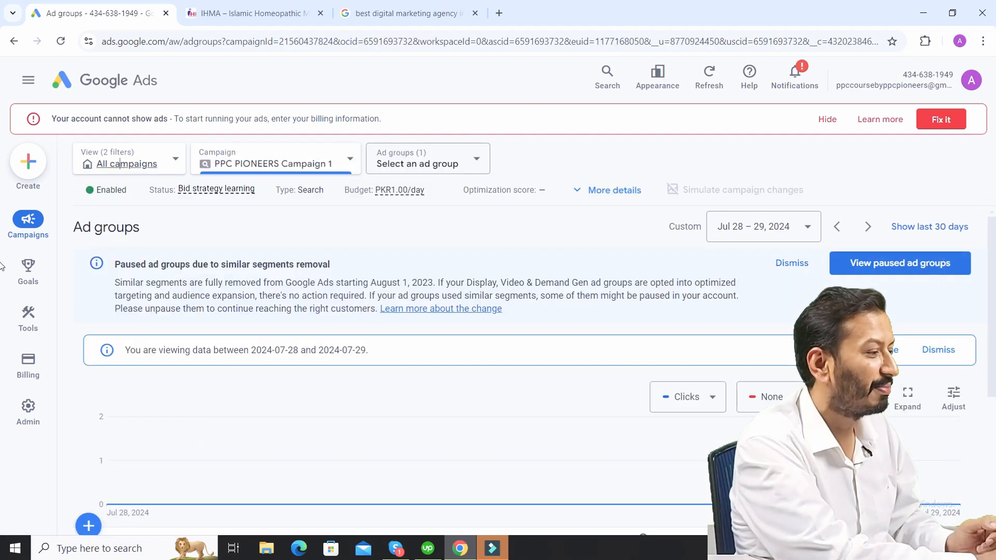
pyautogui.scroll(-5, 216, 338)
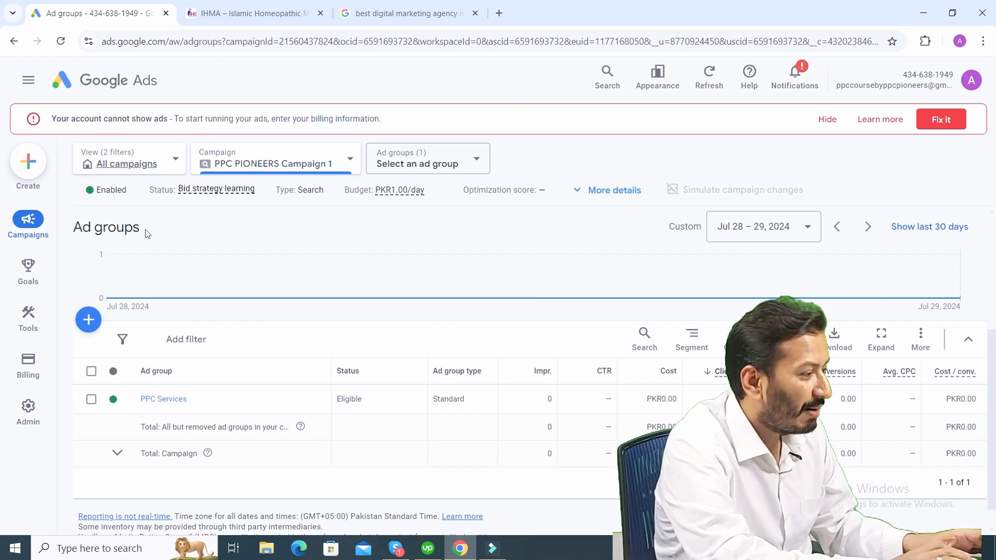
pyautogui.moveTo(147, 234); pyautogui.dragTo(78, 227)
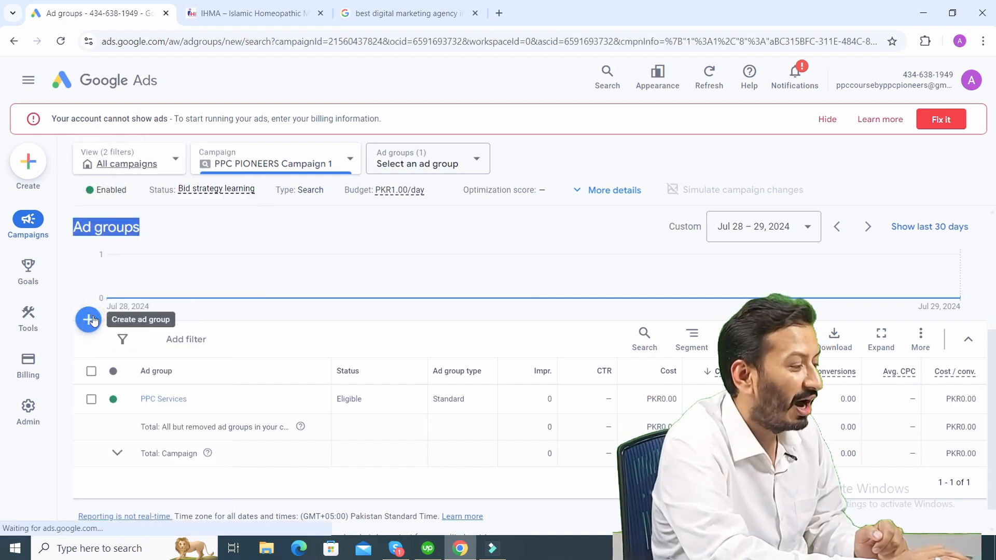
# - Start a new standard ad group in the campaign and name it "SEO Services"
pyautogui.click(92, 320)
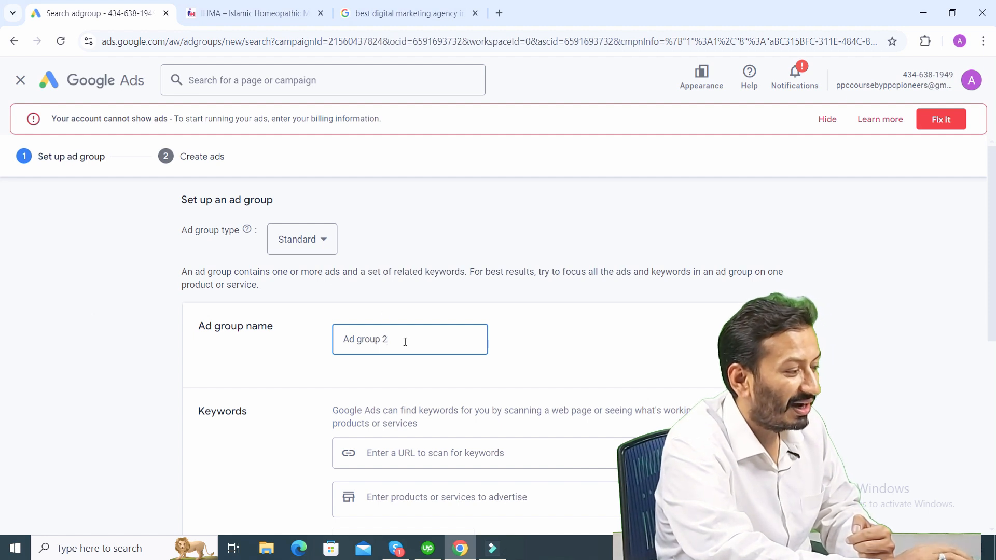
pyautogui.moveTo(405, 343); pyautogui.dragTo(322, 352)
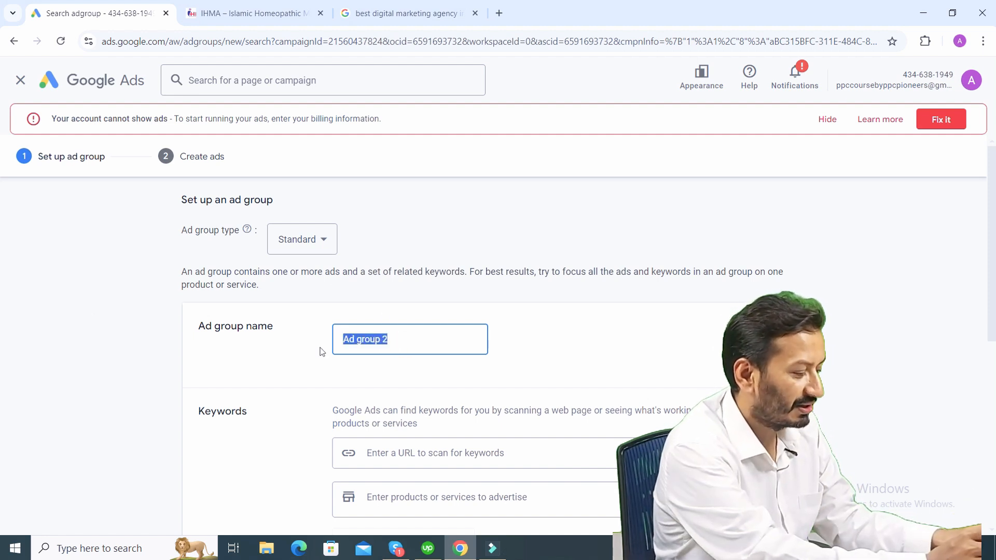
pyautogui.write('SEO')
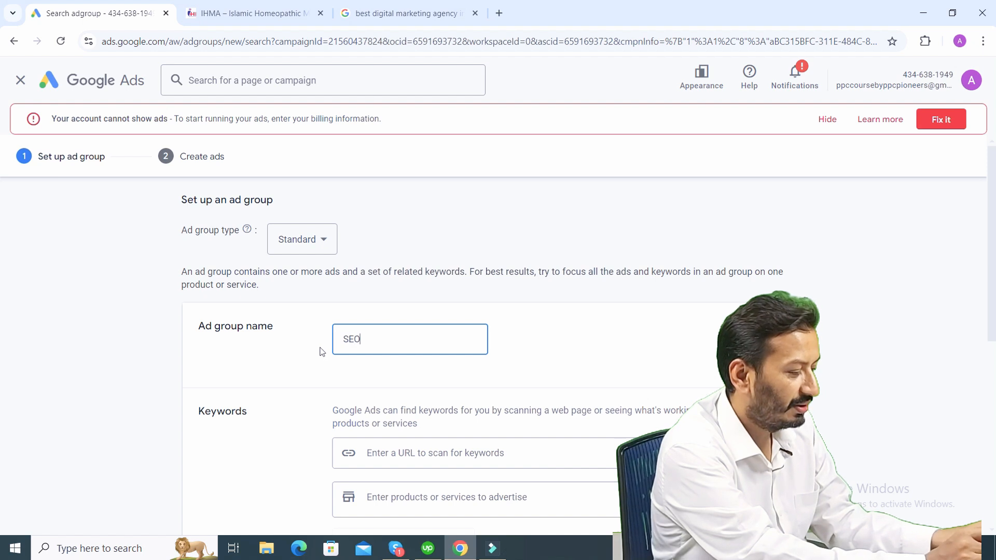
pyautogui.write(' Services')
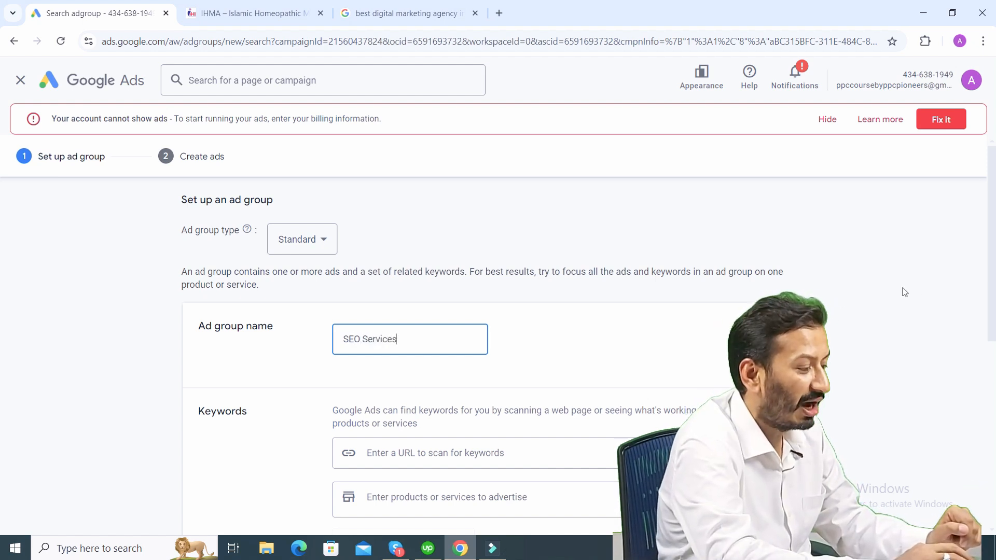
pyautogui.click(2, 286)
# - Enter "seo service" as the product or service to advertise and generate keyword suggestions for the ad group
pyautogui.scroll(-4, 2, 321)
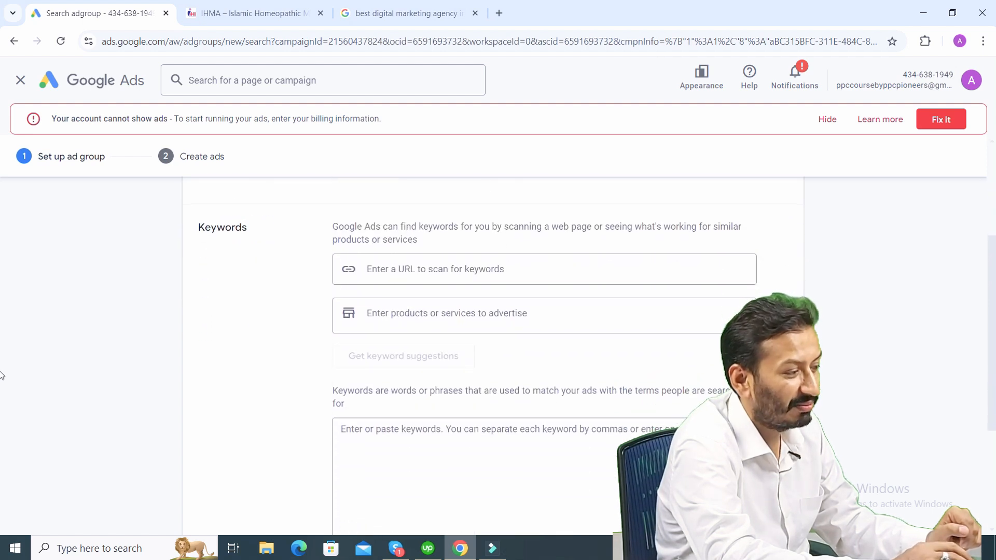
pyautogui.scroll(-1, 2, 394)
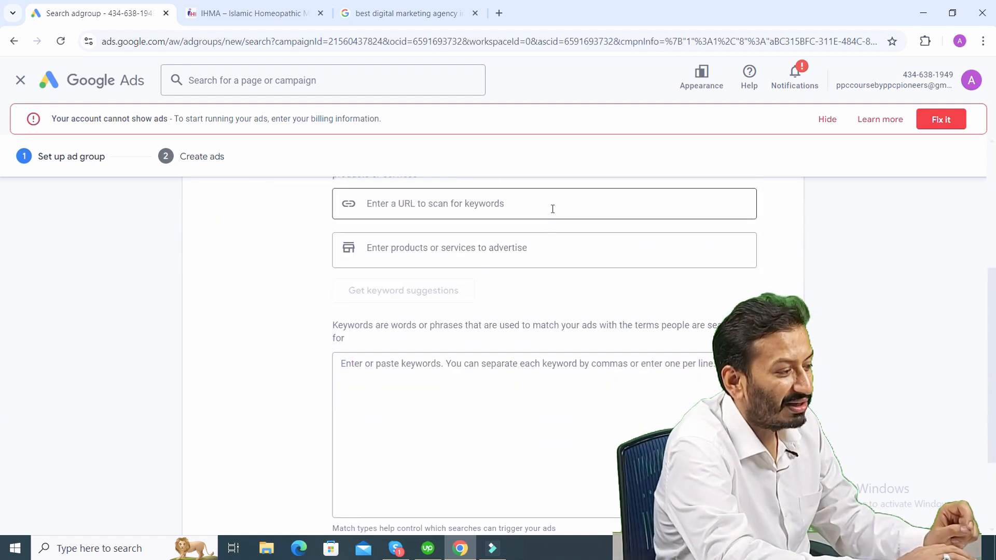
pyautogui.click(553, 209)
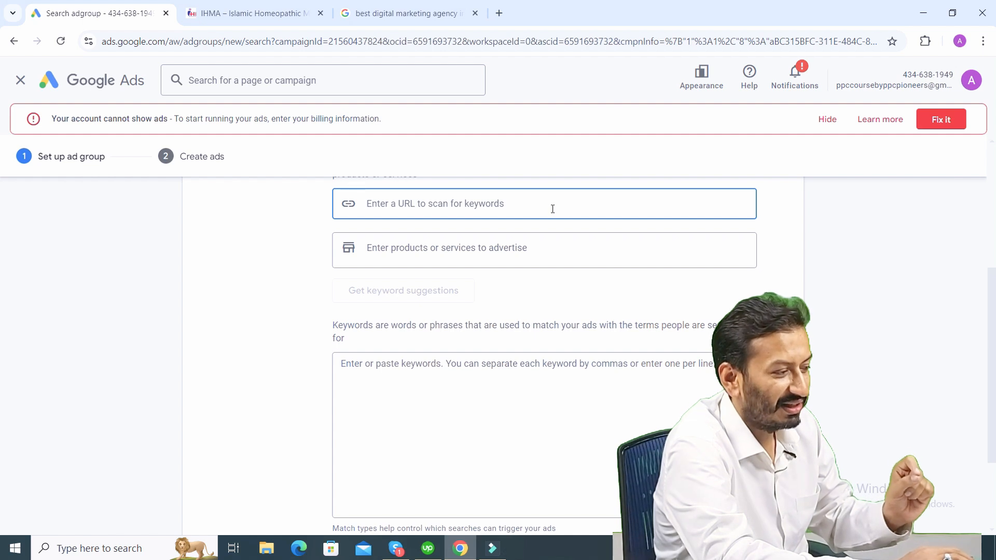
pyautogui.click(527, 245)
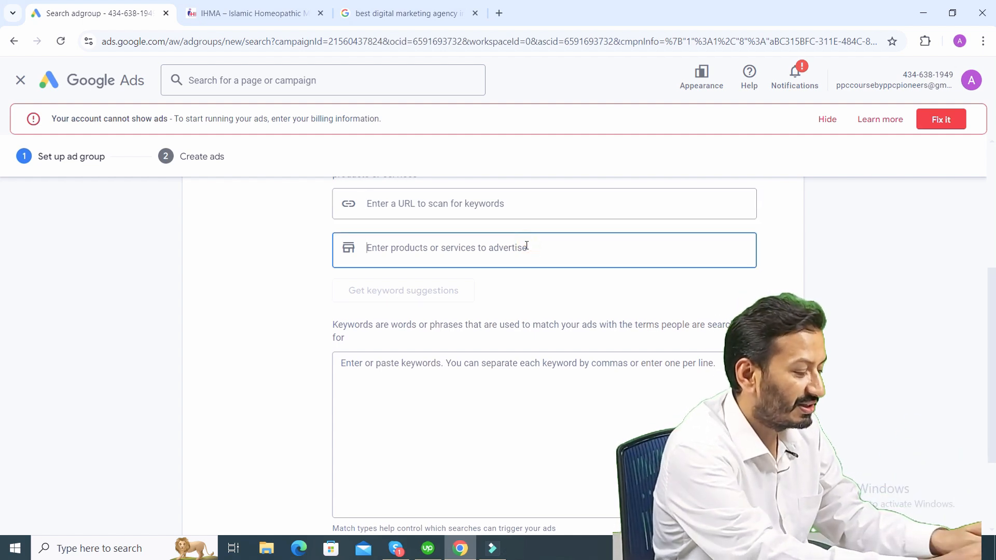
pyautogui.write('seo service')
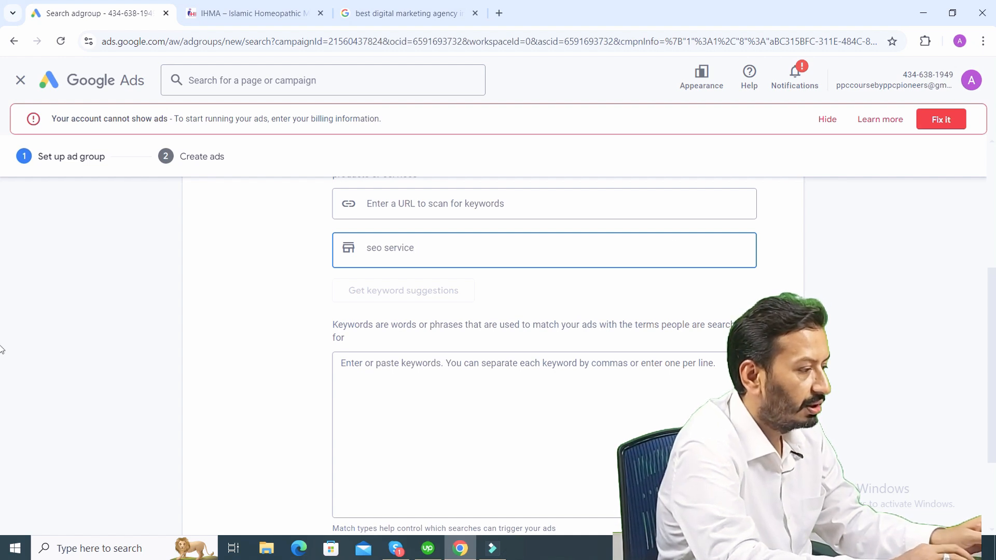
pyautogui.press('Return')
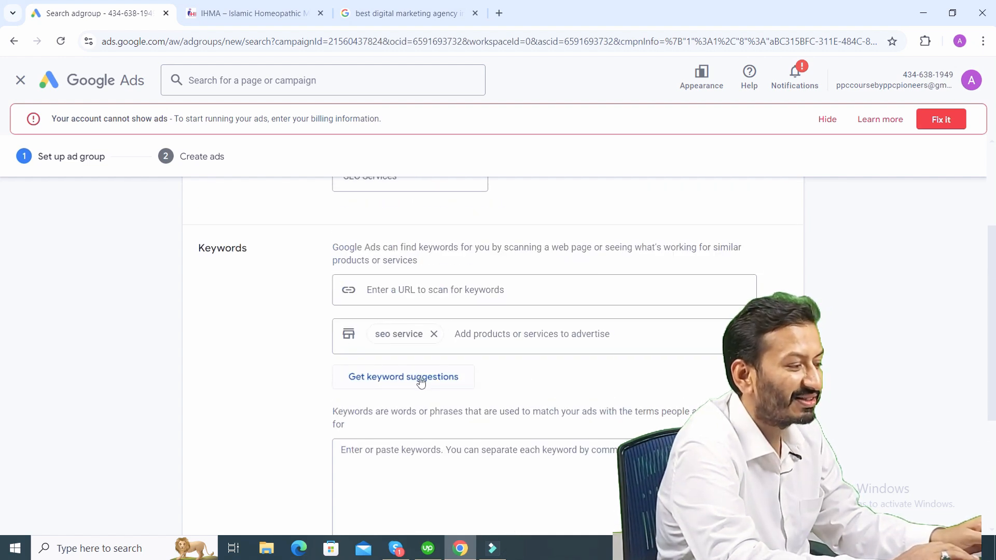
pyautogui.click(420, 382)
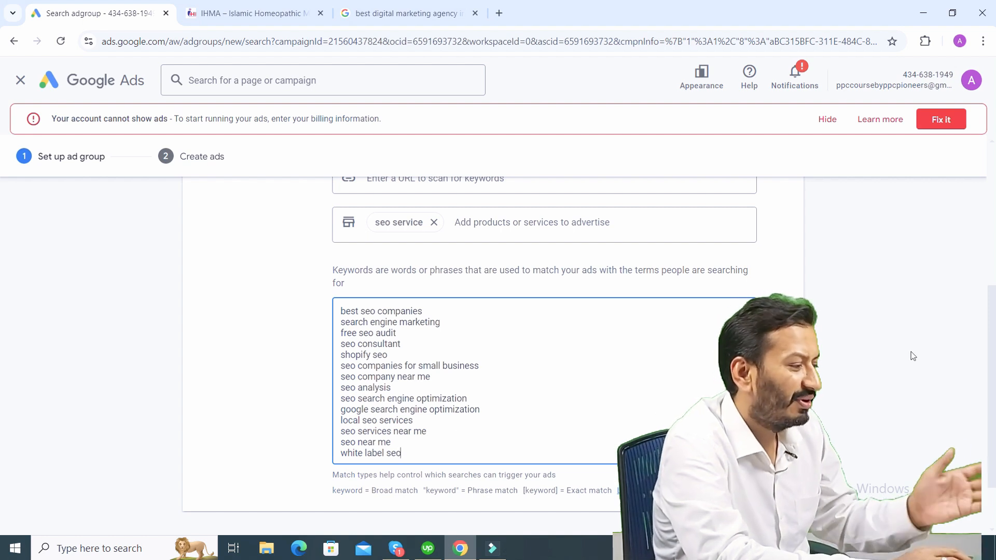
# - Examine the suggested SEO keywords and highlight the notes on broad, phrase and exact match types
pyautogui.click(1, 369)
pyautogui.scroll(-2, 2, 433)
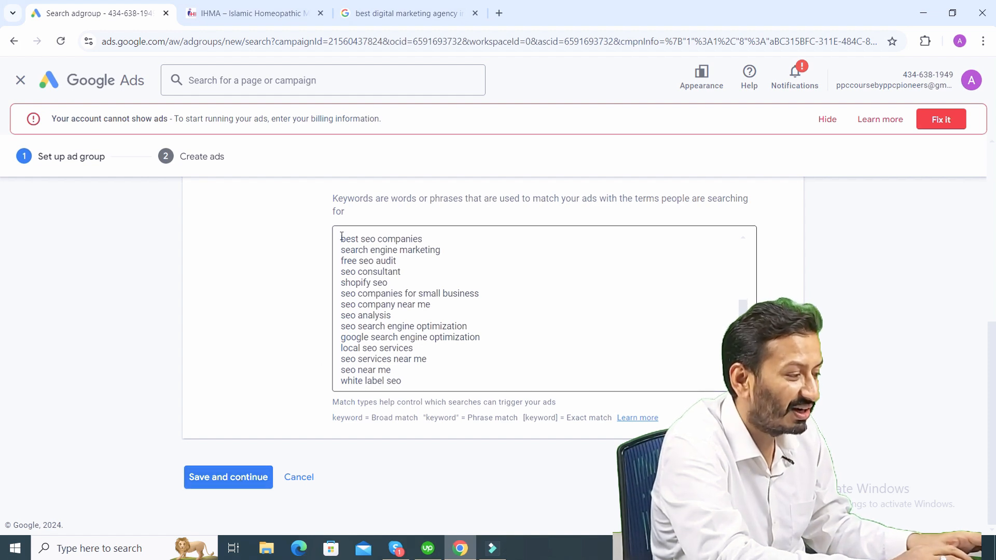
pyautogui.moveTo(342, 237); pyautogui.dragTo(426, 394)
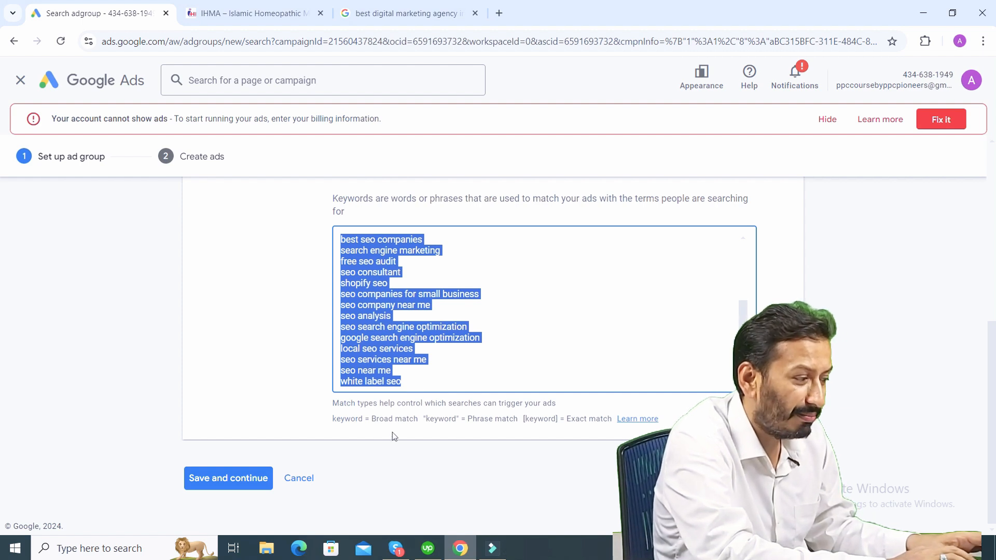
pyautogui.moveTo(338, 403); pyautogui.dragTo(559, 408)
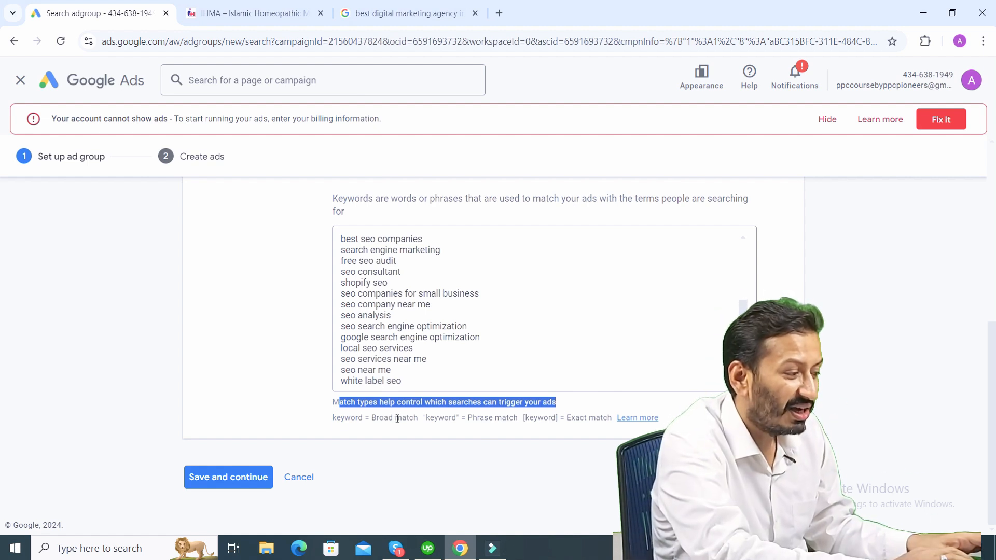
pyautogui.moveTo(424, 418); pyautogui.dragTo(574, 418)
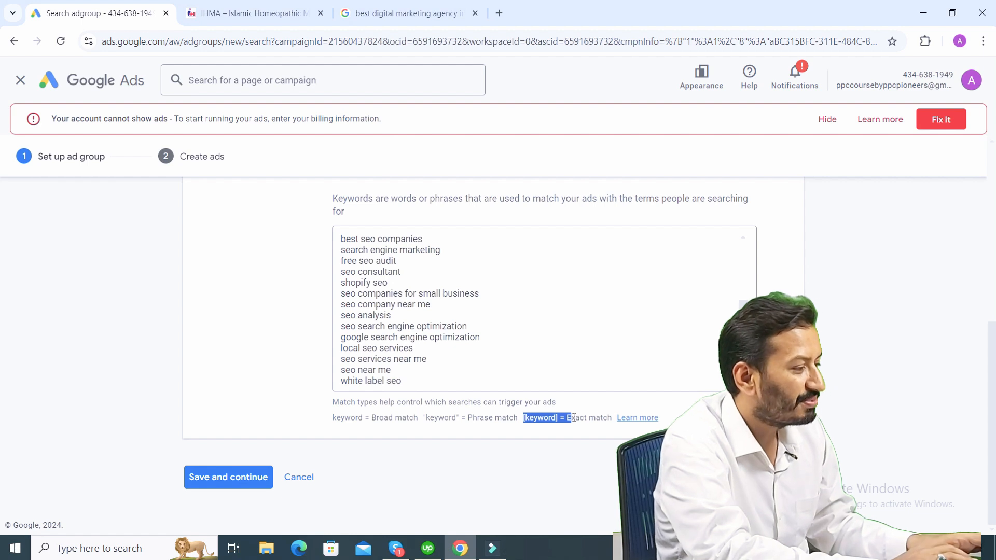
# - Save the SEO keywords and set the second display path field of the new ad to "SEO-Services"
pyautogui.click(240, 477)
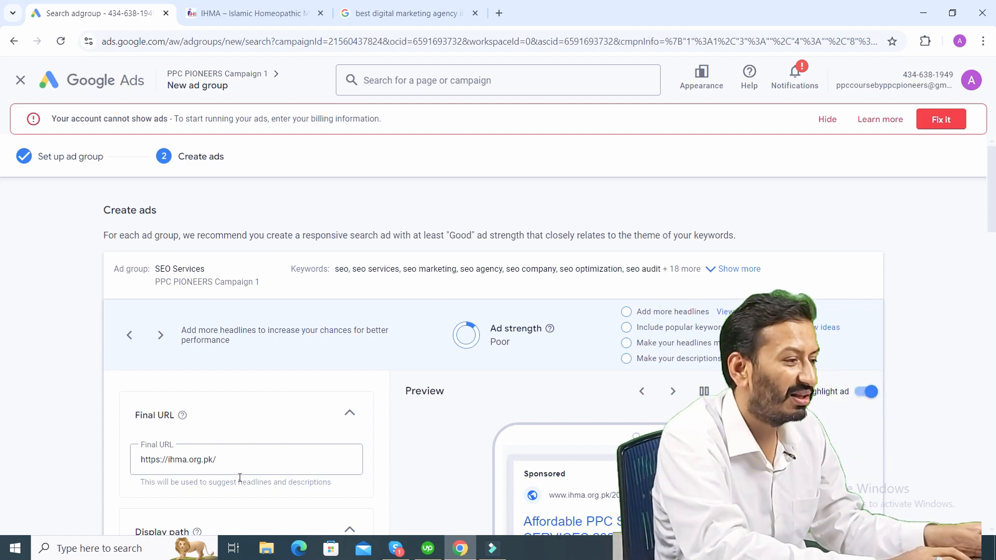
pyautogui.scroll(-3, 1, 177)
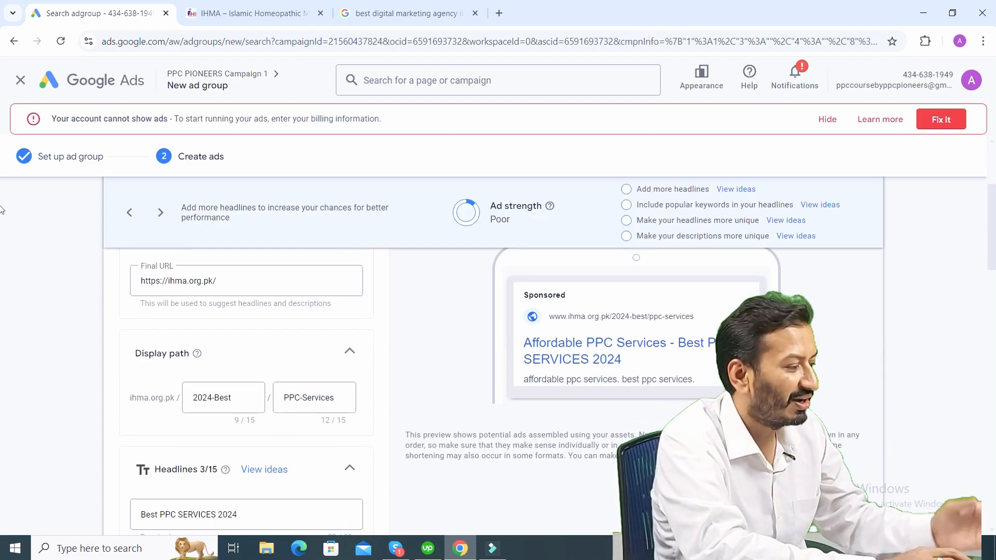
pyautogui.scroll(2, 1, 181)
pyautogui.scroll(-5, 2, 186)
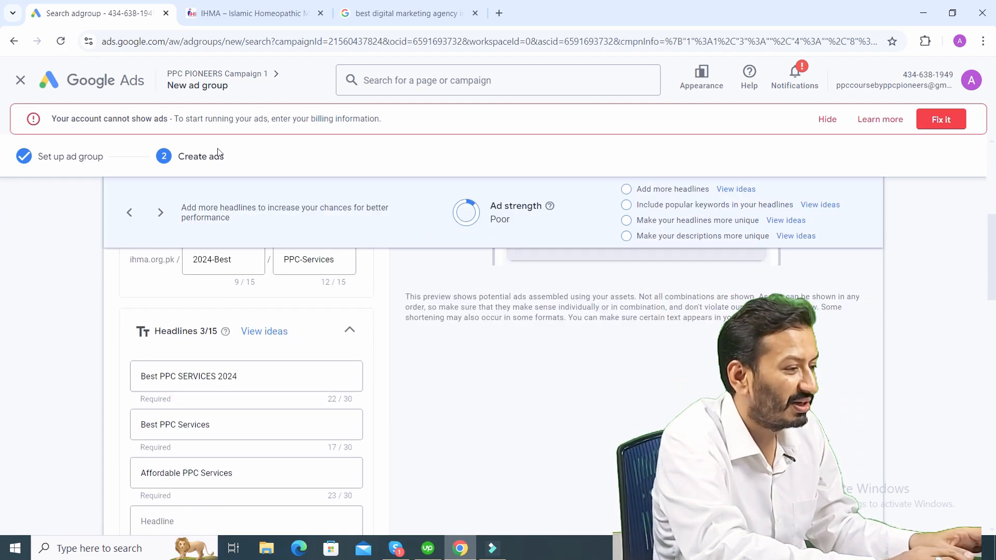
pyautogui.scroll(1, 1, 278)
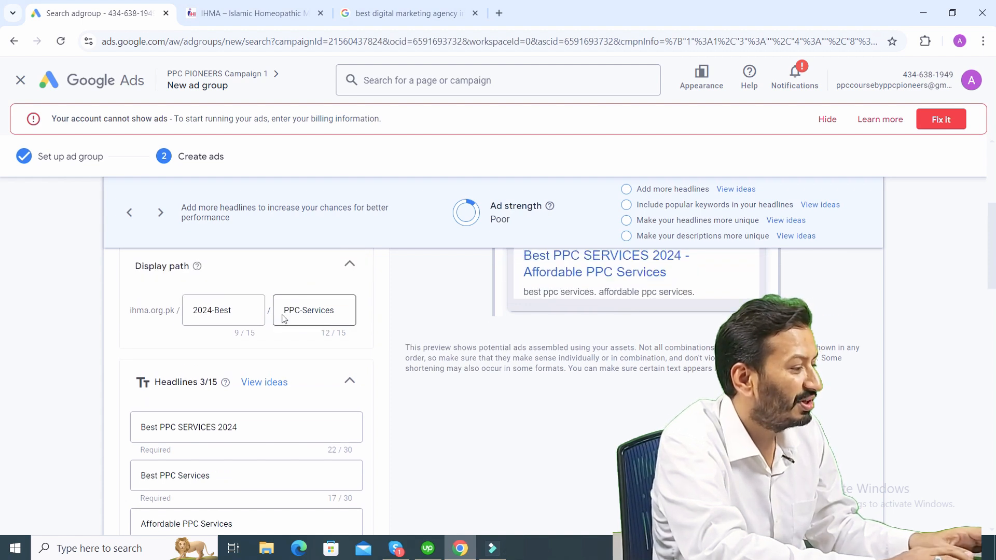
pyautogui.moveTo(285, 312); pyautogui.dragTo(297, 313)
pyautogui.write('SEO')
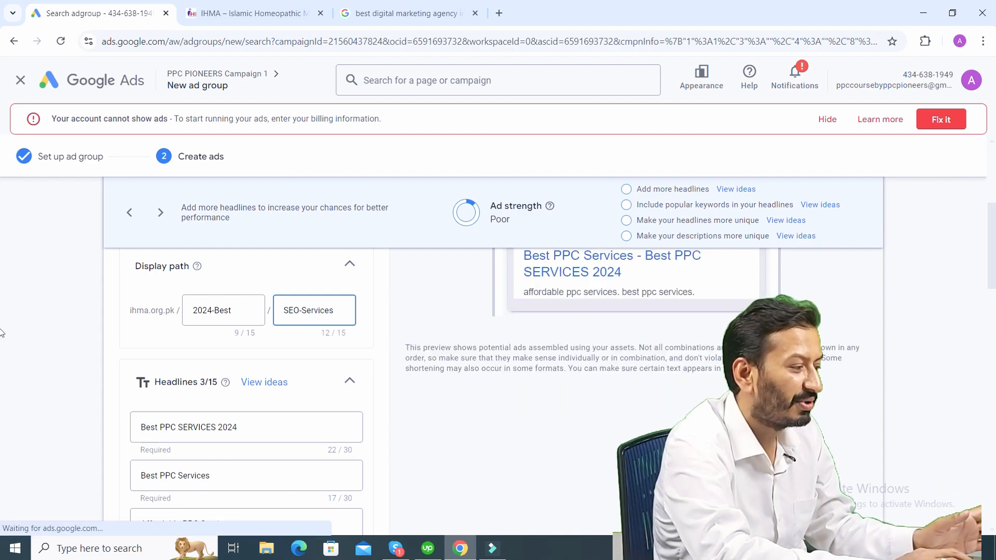
# - Copy the keyword "seo services" from the ad group's keywords and use it to make the first headline "seo services 2024"
pyautogui.scroll(5, 2, 260)
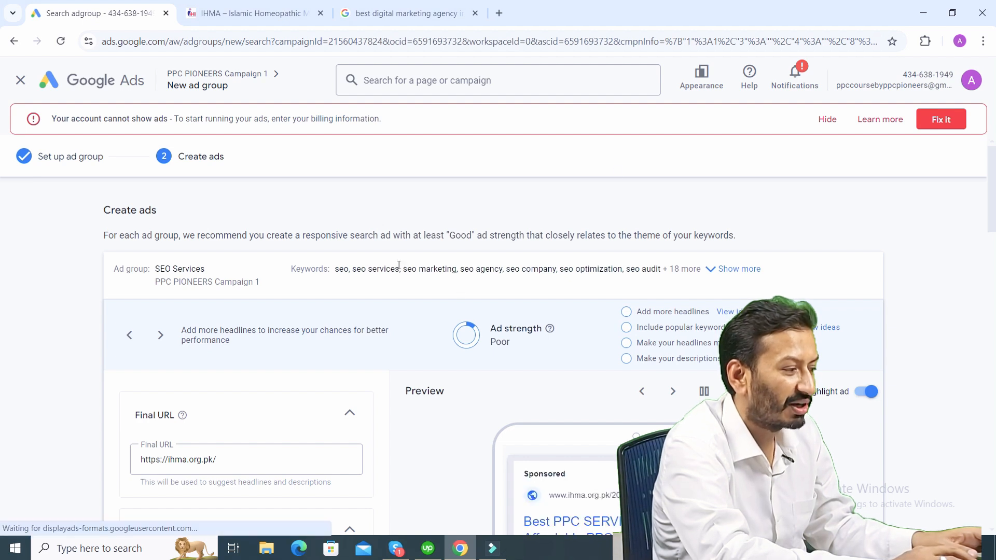
pyautogui.moveTo(353, 270); pyautogui.dragTo(400, 265)
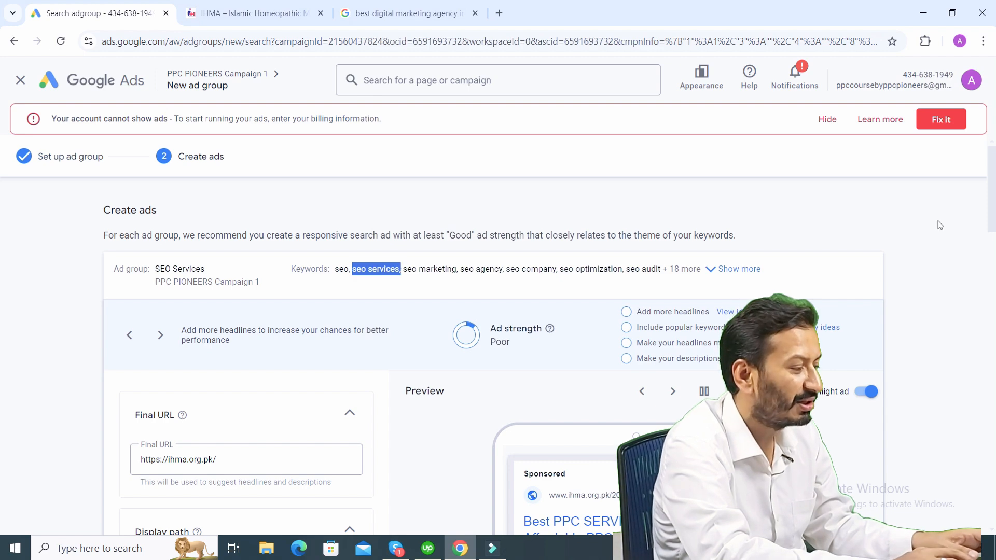
pyautogui.scroll(-7, 2, 246)
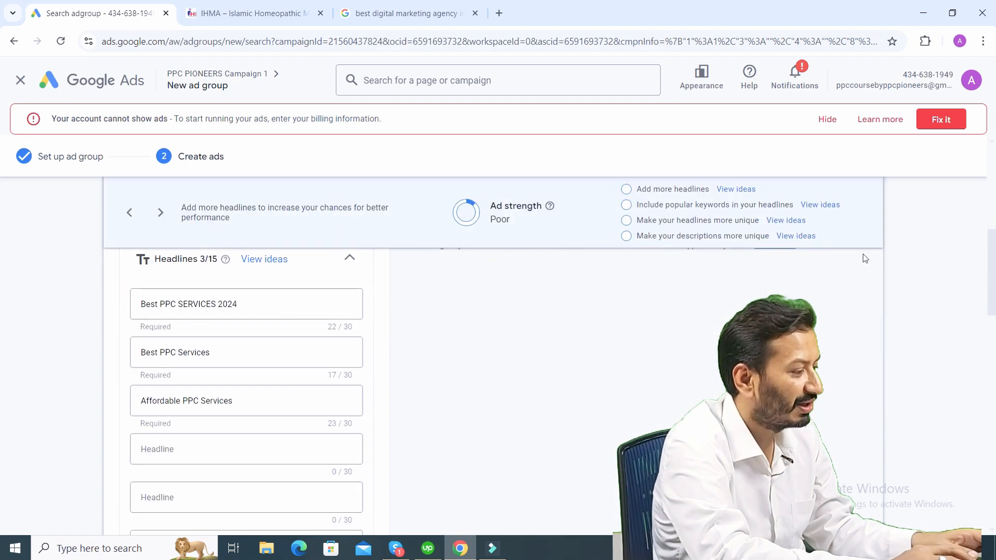
pyautogui.click(218, 304)
pyautogui.moveTo(218, 304); pyautogui.dragTo(87, 323)
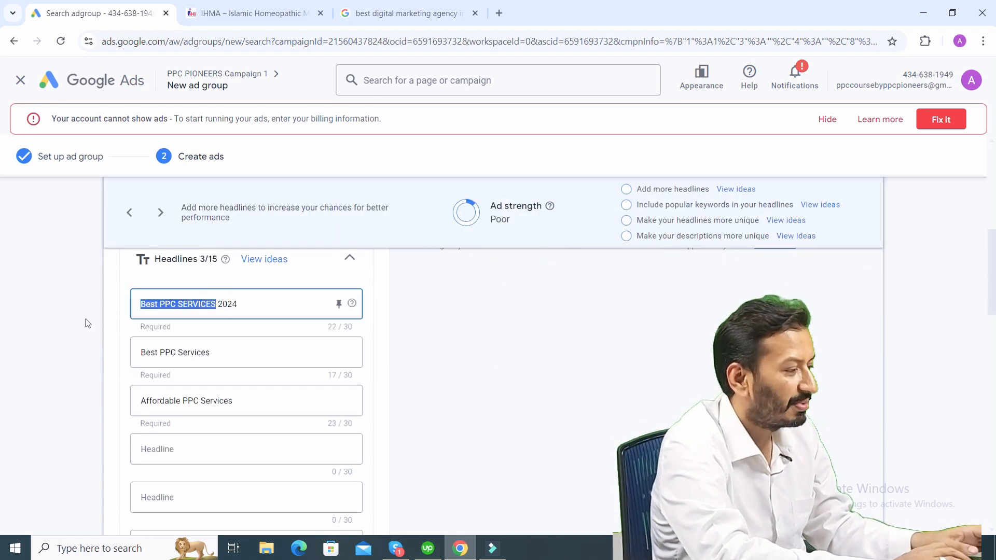
pyautogui.write('seo services,')
pyautogui.press('BackSpace')
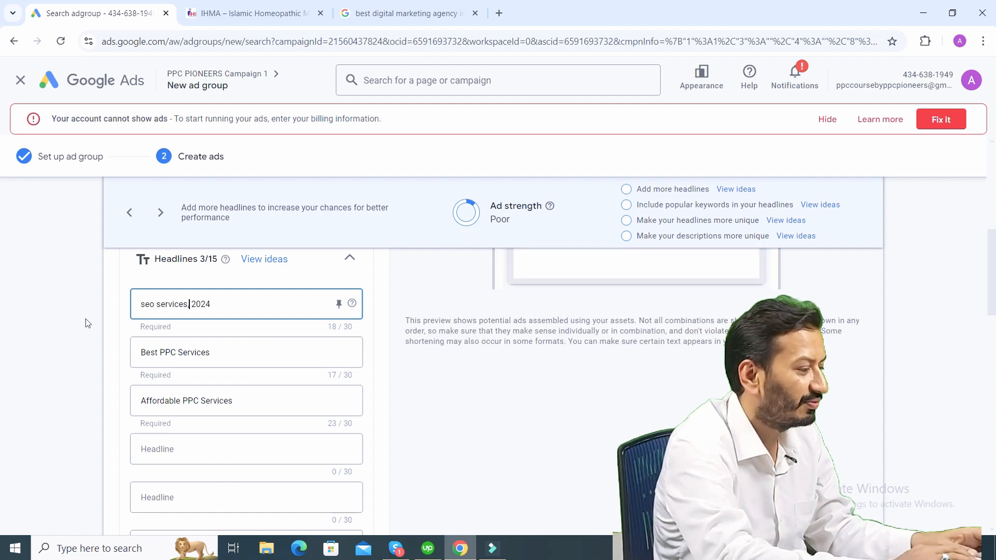
# - Change the second headline to "Best seo Services" and the third to "Affordable seo Services"
pyautogui.click(162, 354)
pyautogui.moveTo(160, 355); pyautogui.dragTo(175, 355)
pyautogui.write('s')
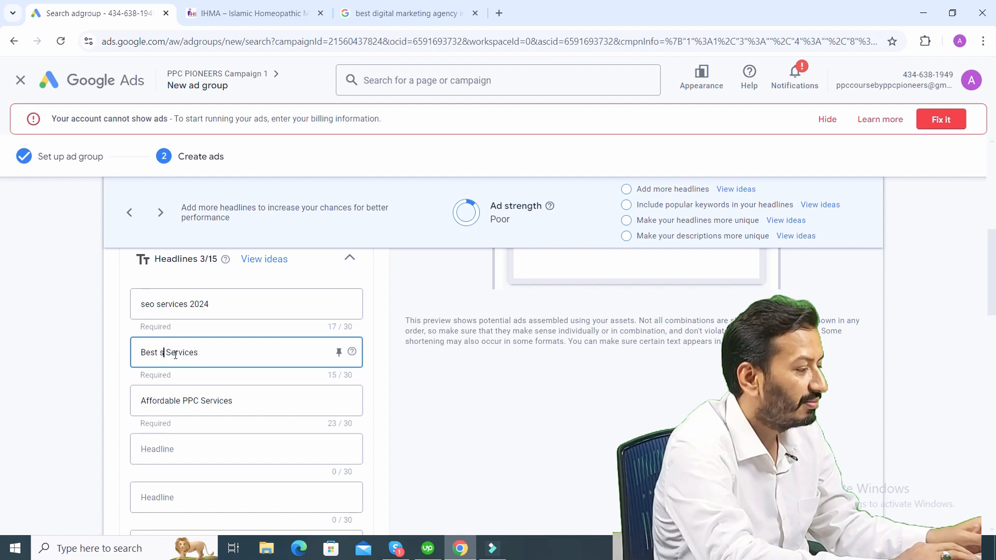
pyautogui.write('eo')
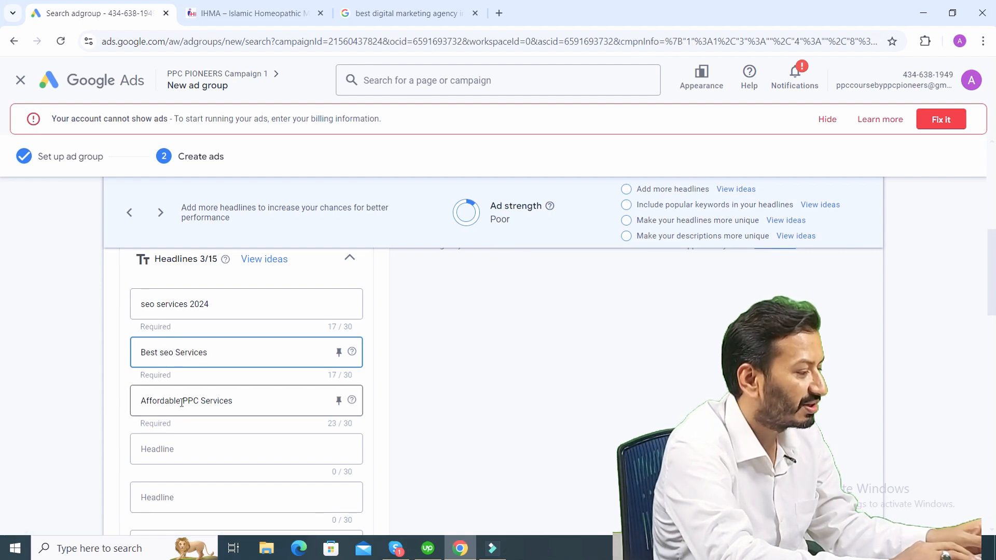
pyautogui.moveTo(183, 402); pyautogui.dragTo(199, 403)
pyautogui.write('seo')
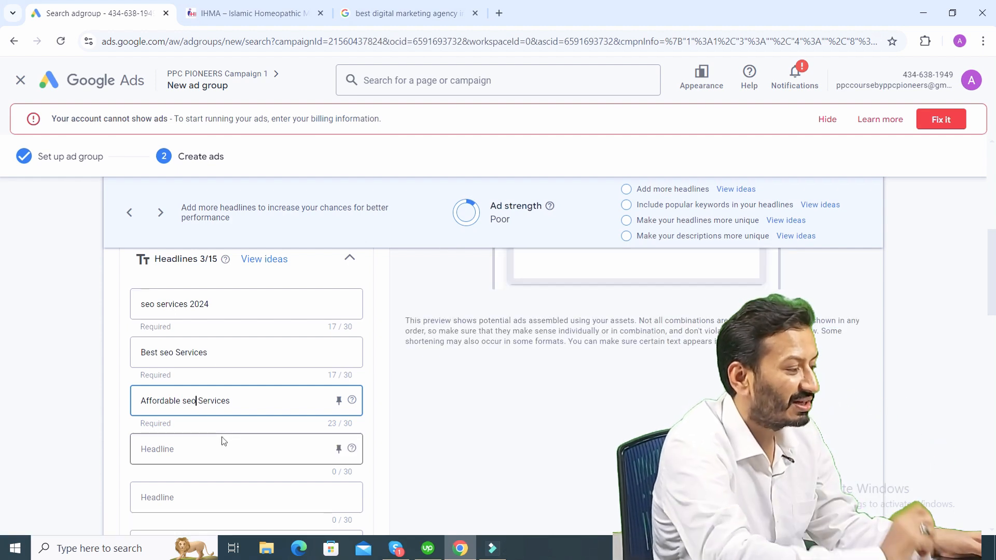
# - Correct the capitalisation of the first two headlines to "SEO Services 2024" and "Best SEO Services"
pyautogui.click(145, 305)
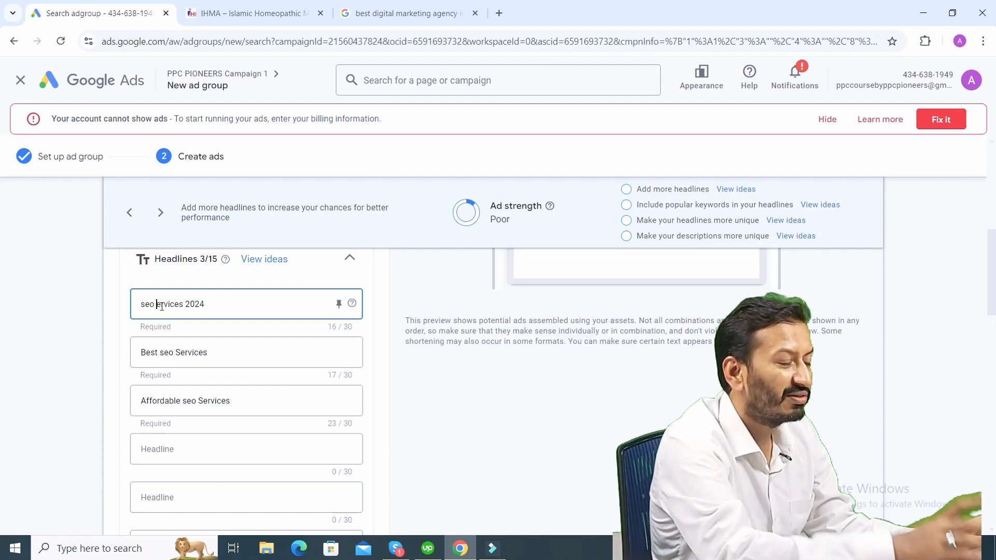
pyautogui.write('S')
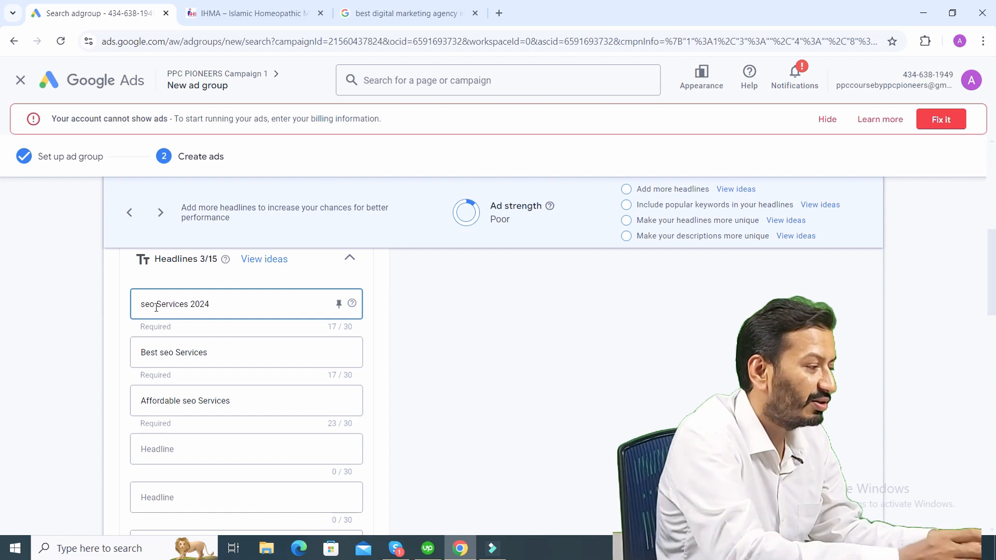
pyautogui.press('BackSpace')
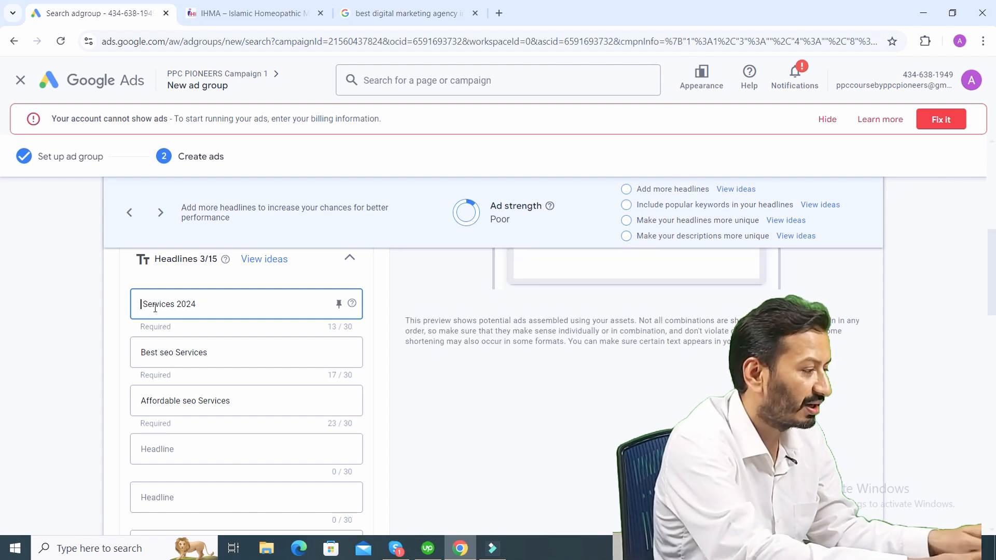
pyautogui.write('SEO')
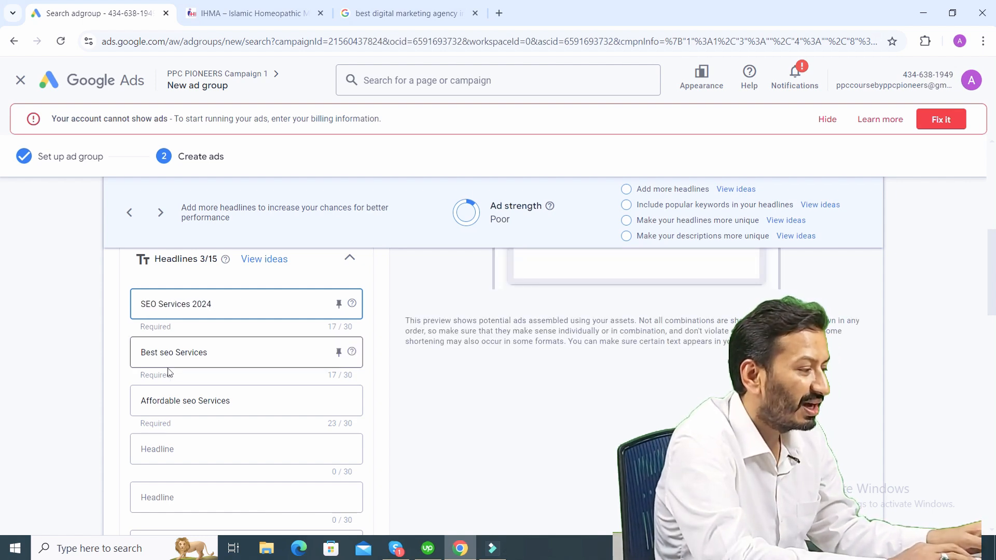
pyautogui.click(163, 350)
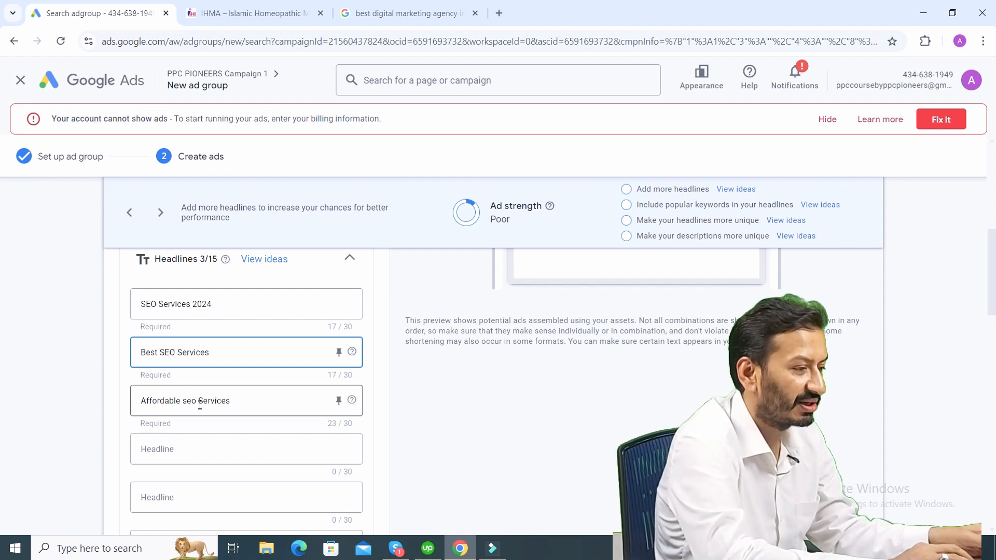
# - Keep the remaining ad fields as they are and save the ad to finish the SEO Services ad group
pyautogui.scroll(-8, 1, 293)
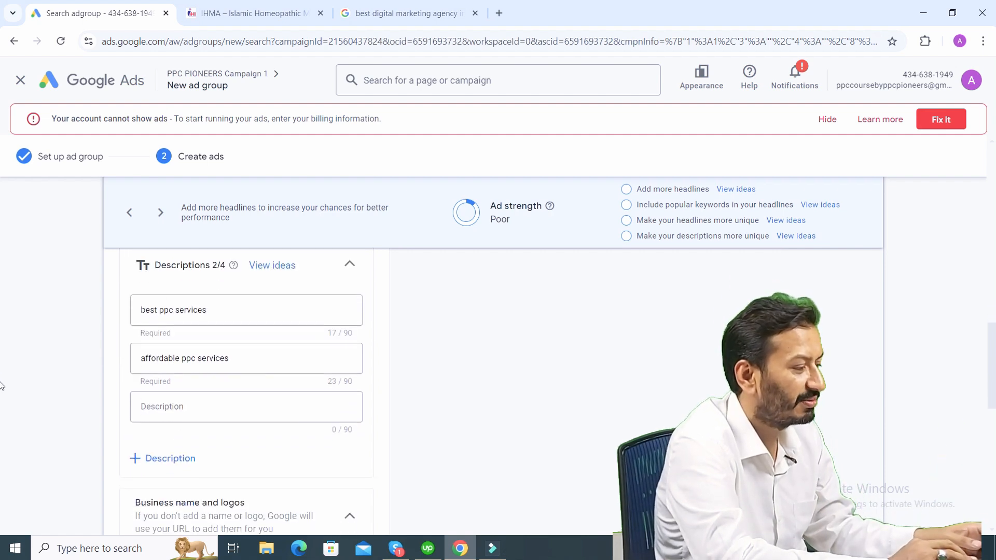
pyautogui.scroll(-8, 1, 388)
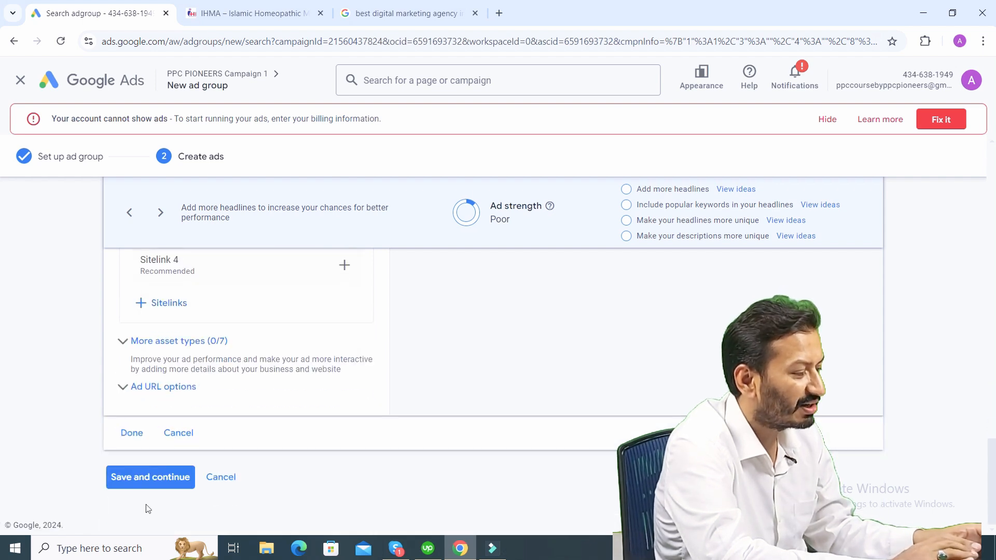
pyautogui.click(159, 475)
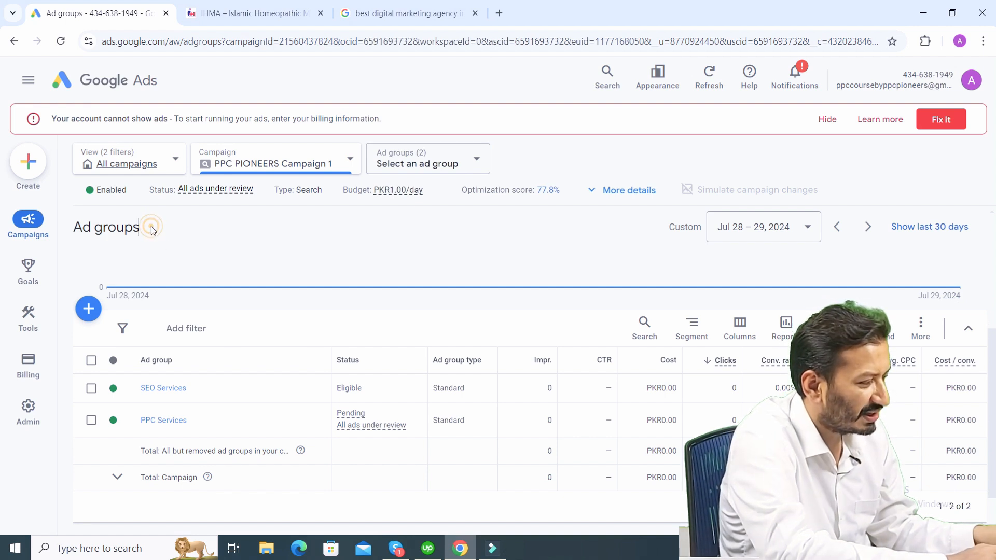
# - Review the campaign's ad group list, highlighting the SEO Services and PPC Services ad groups
pyautogui.moveTo(148, 226); pyautogui.dragTo(75, 226)
pyautogui.click(75, 227)
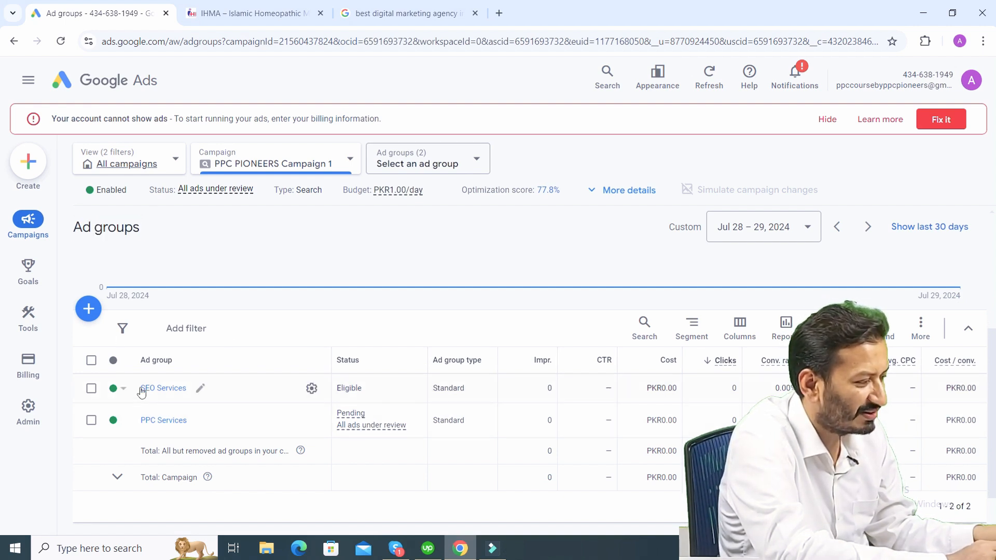
pyautogui.moveTo(141, 390); pyautogui.dragTo(179, 392)
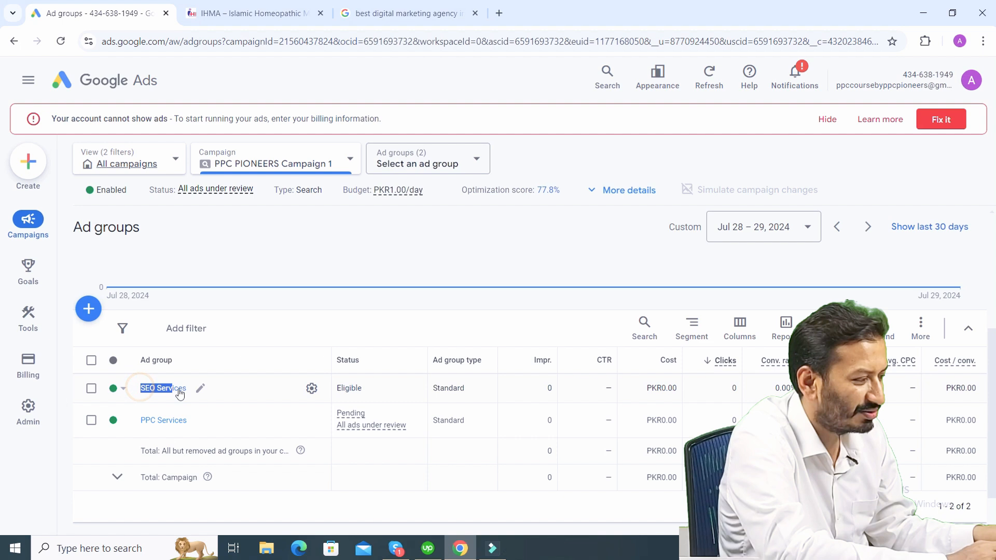
pyautogui.click(138, 421)
pyautogui.moveTo(138, 422); pyautogui.dragTo(181, 420)
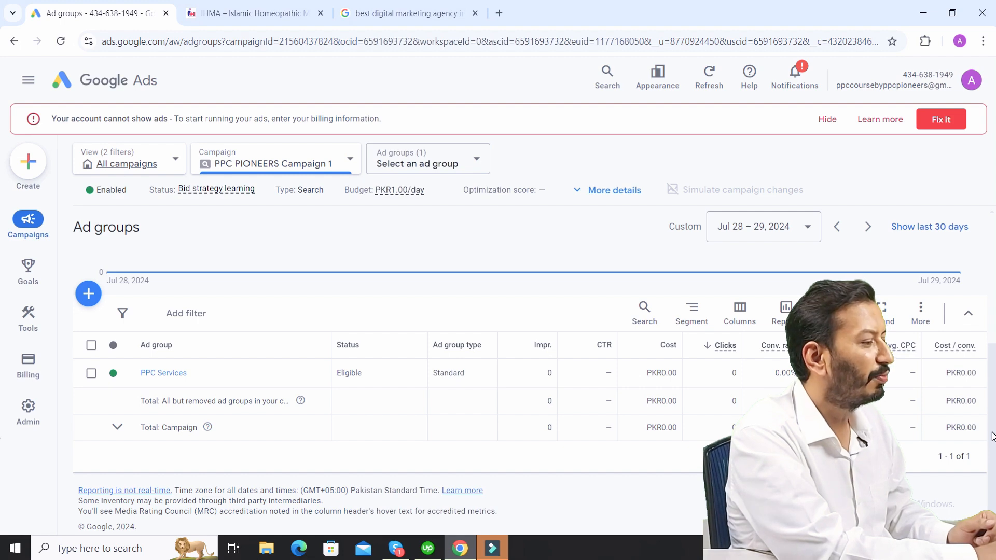
# - Expand the details of PPC PIONEERS Campaign 1 and highlight its campaign goals
pyautogui.click(613, 190)
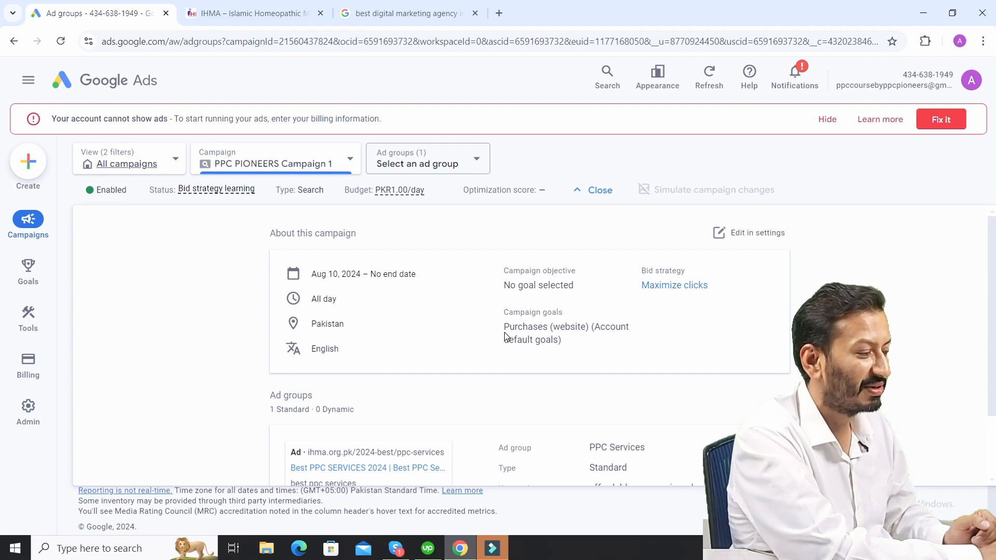
pyautogui.moveTo(508, 329); pyautogui.dragTo(571, 342)
pyautogui.click(571, 342)
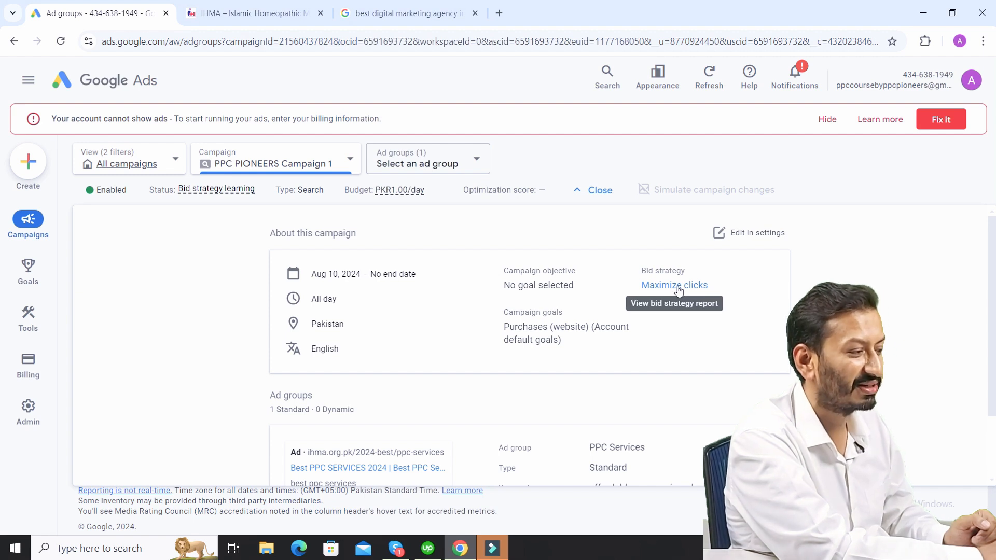
# - Open the campaign's settings for editing and expand the Bidding section
pyautogui.click(753, 234)
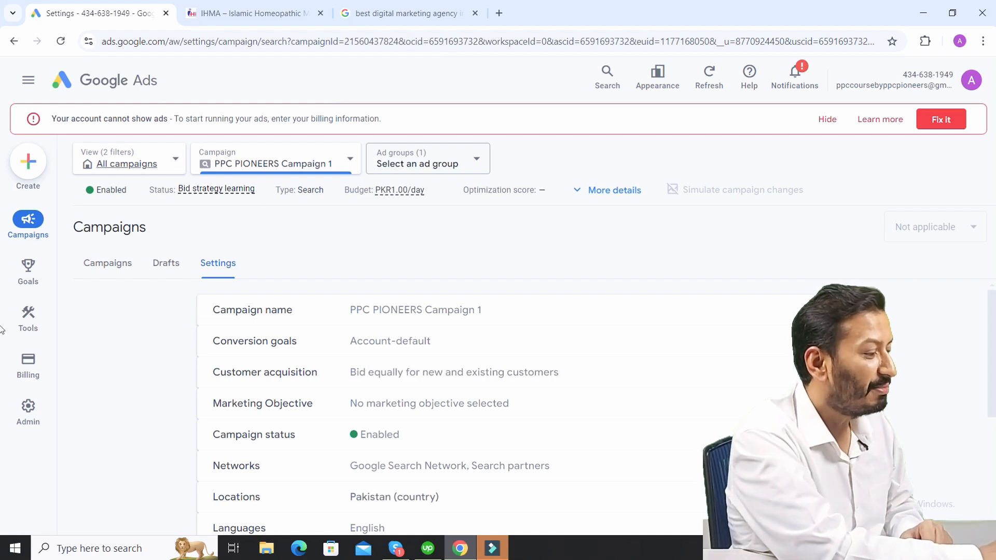
pyautogui.moveTo(994, 332); pyautogui.dragTo(995, 393)
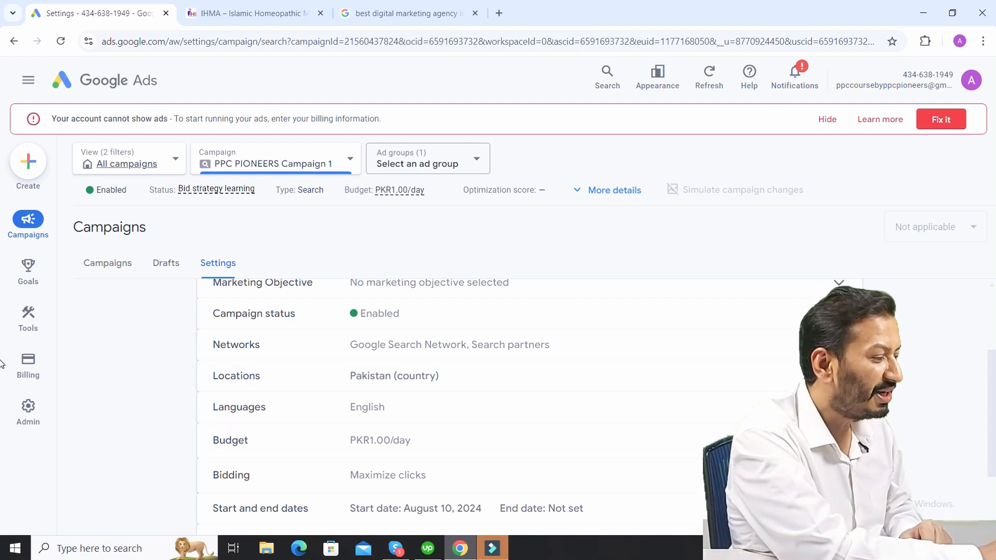
pyautogui.scroll(-2, 995, 387)
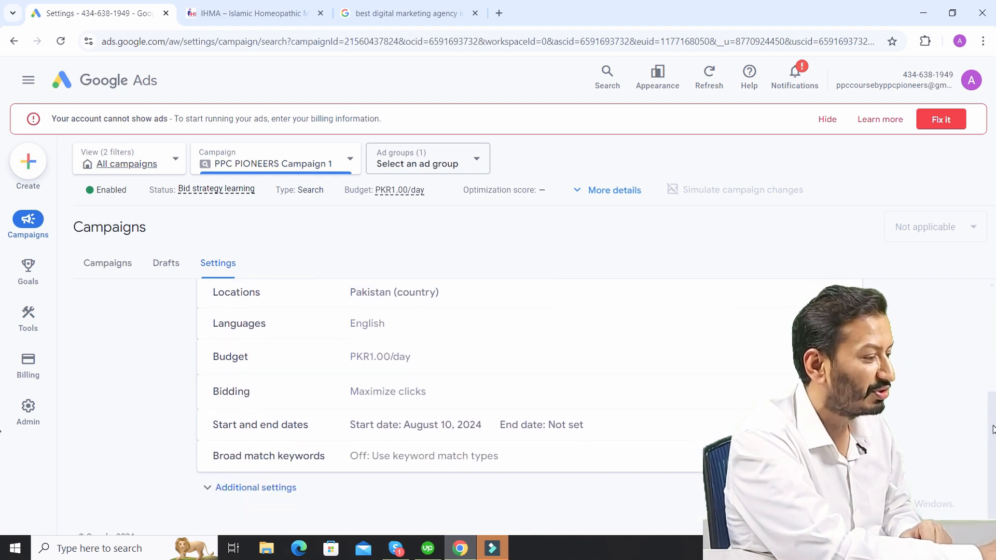
pyautogui.click(768, 391)
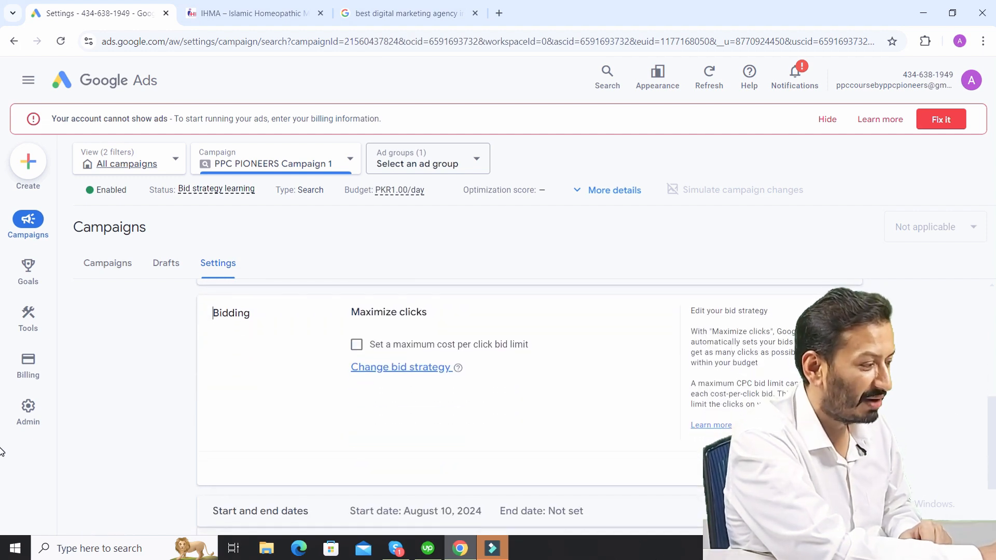
# - Start changing the bid strategy with Clicks kept as the focus, and switch to selecting a bid strategy directly
pyautogui.click(407, 368)
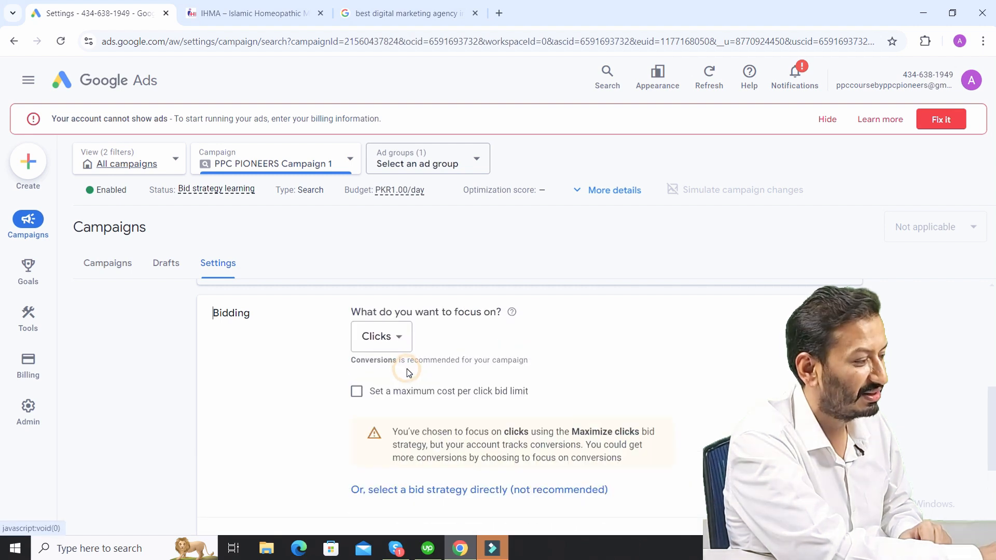
pyautogui.click(402, 338)
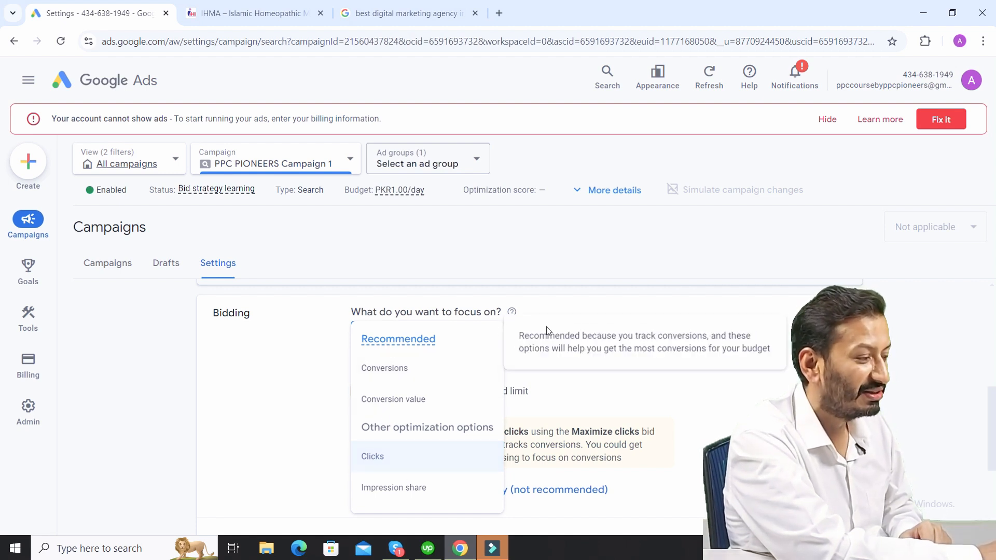
pyautogui.click(387, 469)
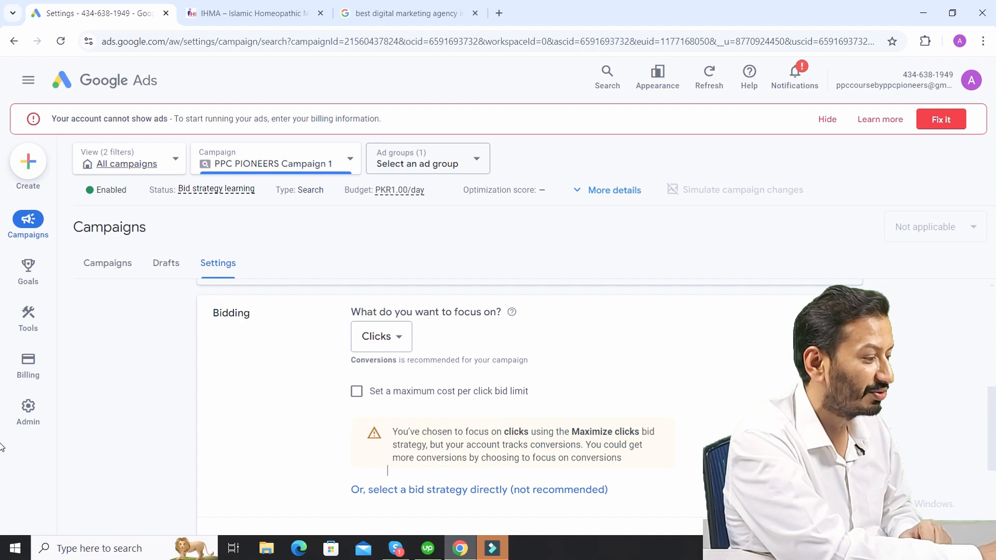
pyautogui.scroll(-1, 521, 421)
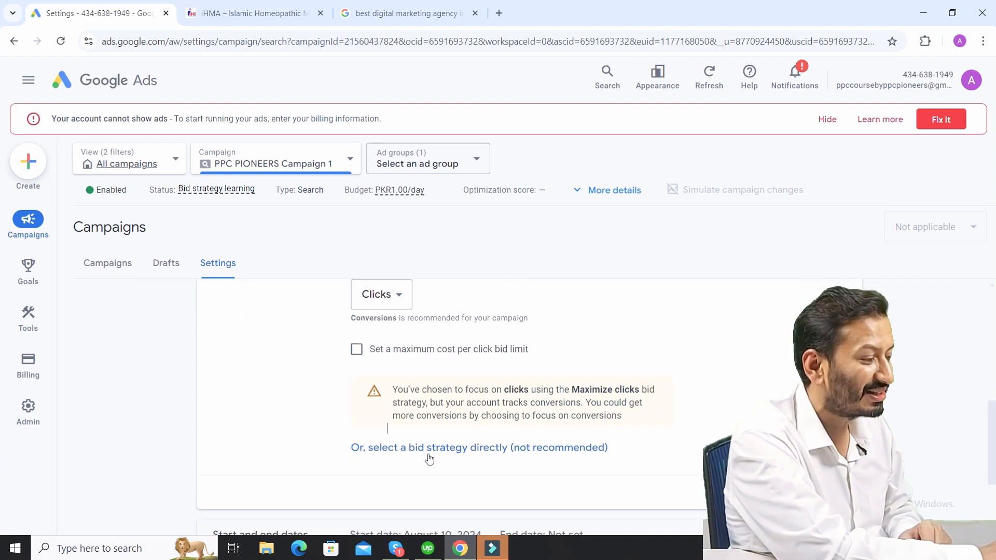
pyautogui.click(472, 450)
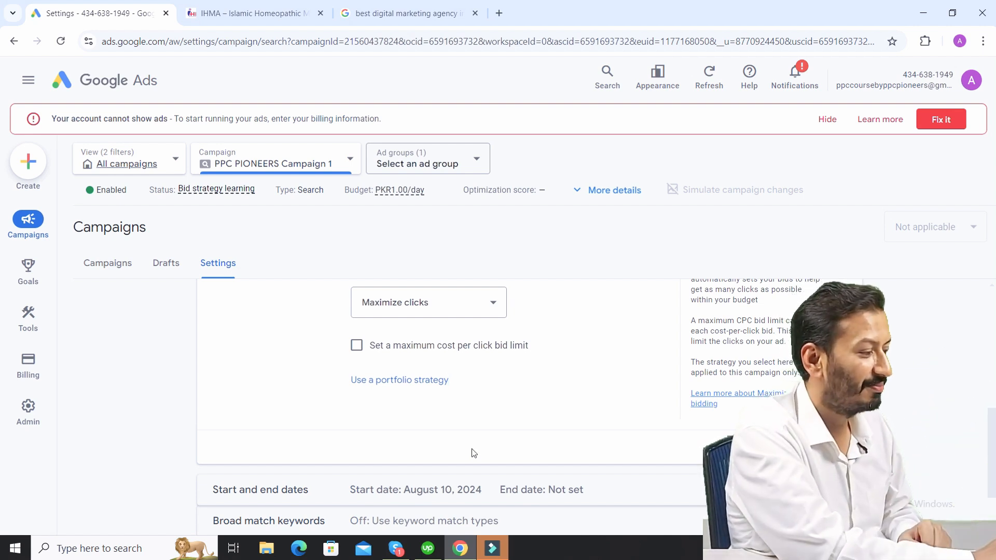
# - Review the available bid strategies, highlighting the Automated bid strategies and Manual bid strategies headings
pyautogui.click(493, 304)
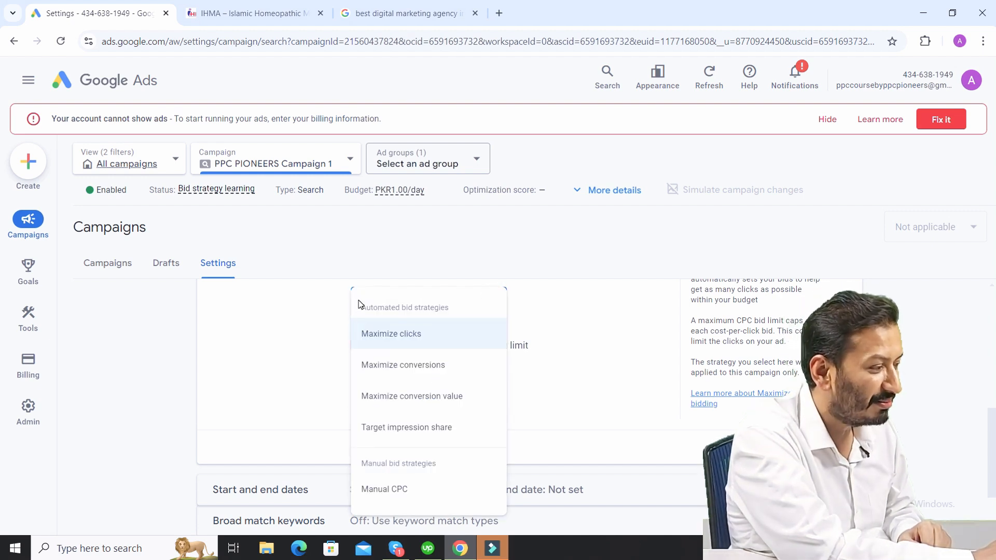
pyautogui.moveTo(360, 310); pyautogui.dragTo(452, 312)
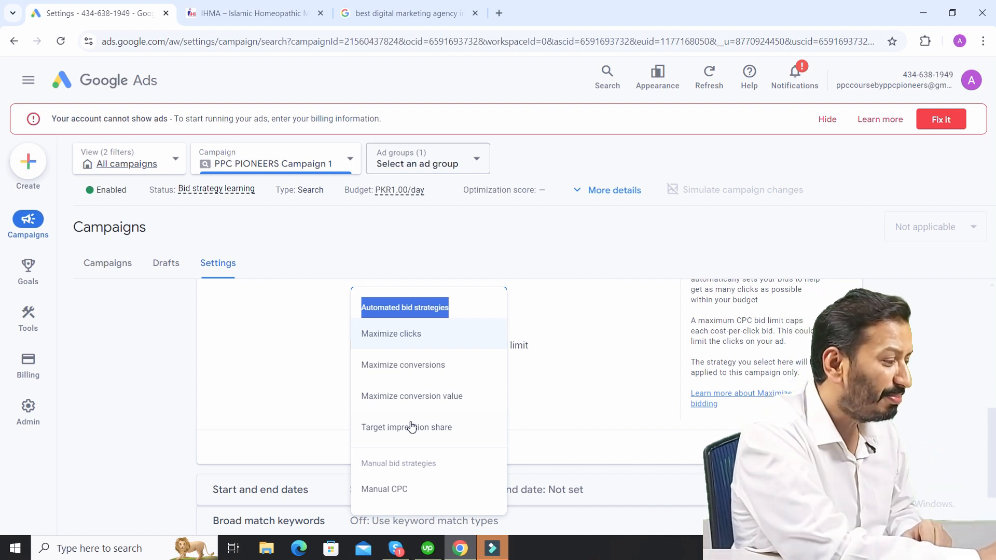
pyautogui.moveTo(441, 465); pyautogui.dragTo(356, 466)
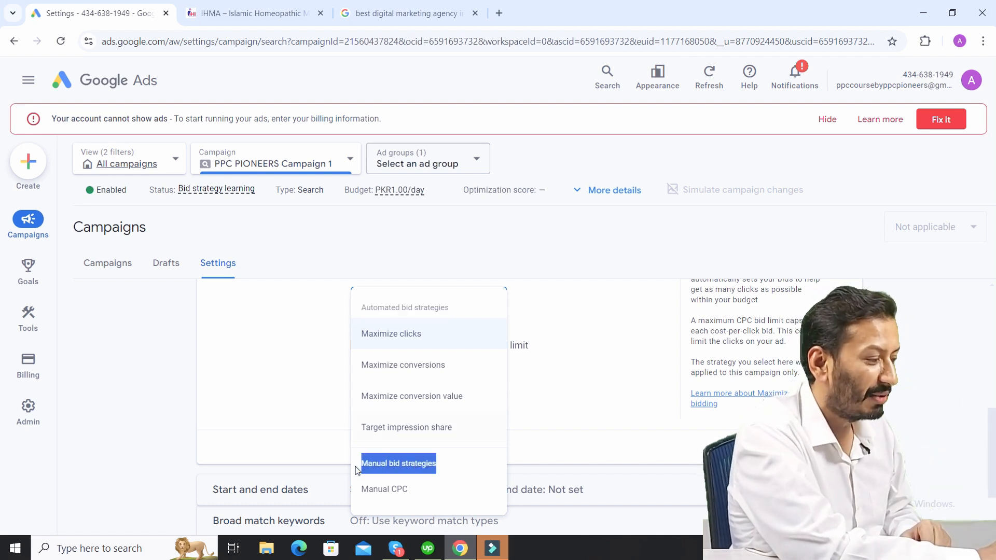
# - Try Manual CPC as the bid strategy with Enhanced CPC turned off, and discard the bidding change
pyautogui.click(372, 492)
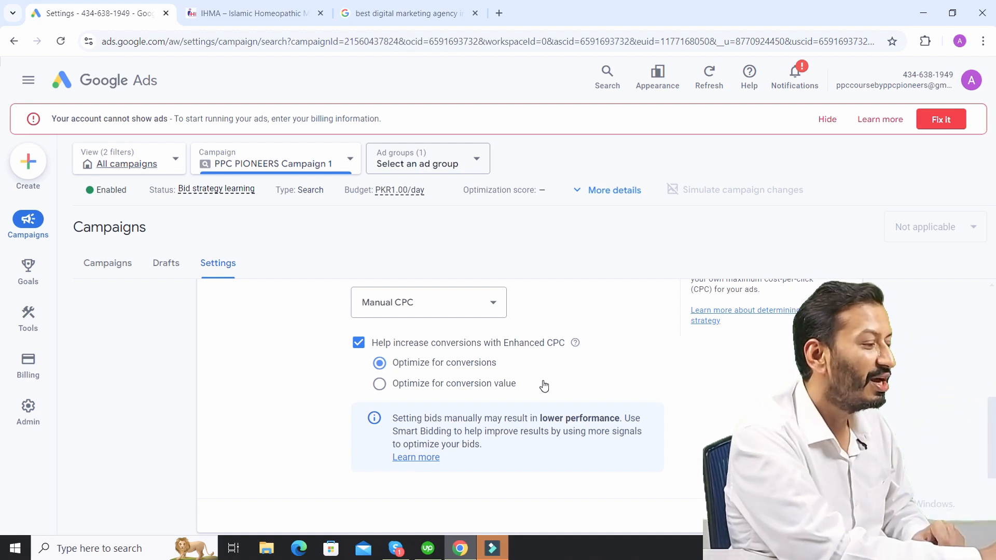
pyautogui.click(358, 344)
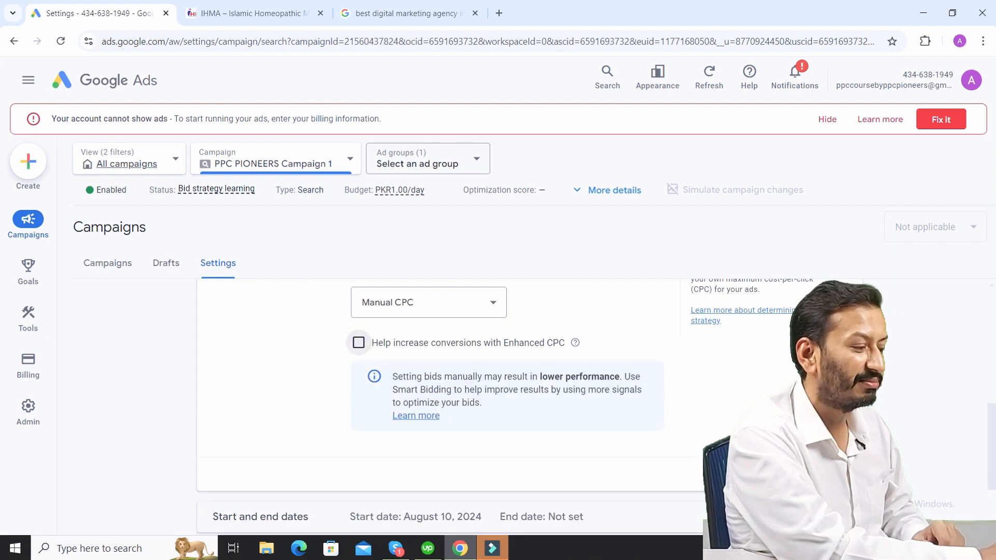
pyautogui.click(785, 474)
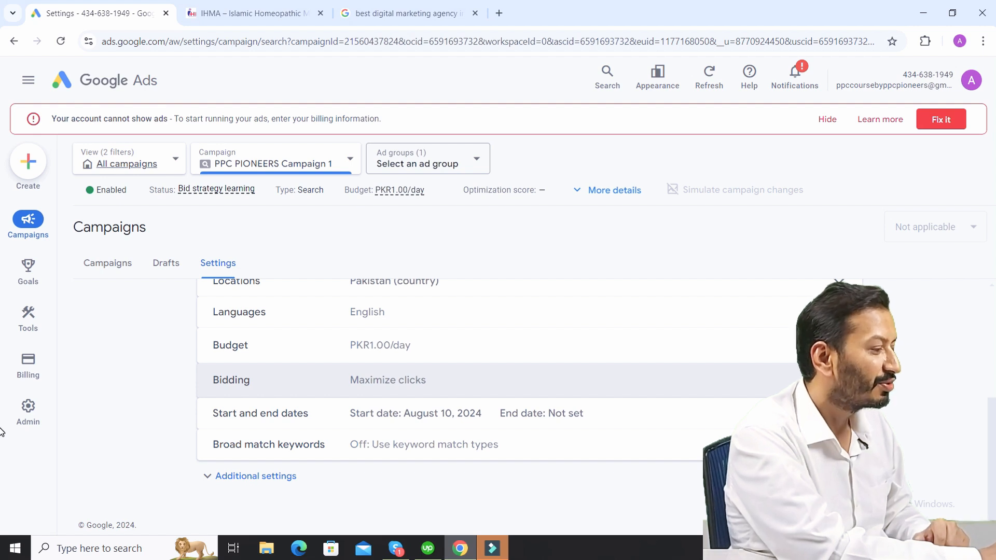
pyautogui.scroll(4, 2, 373)
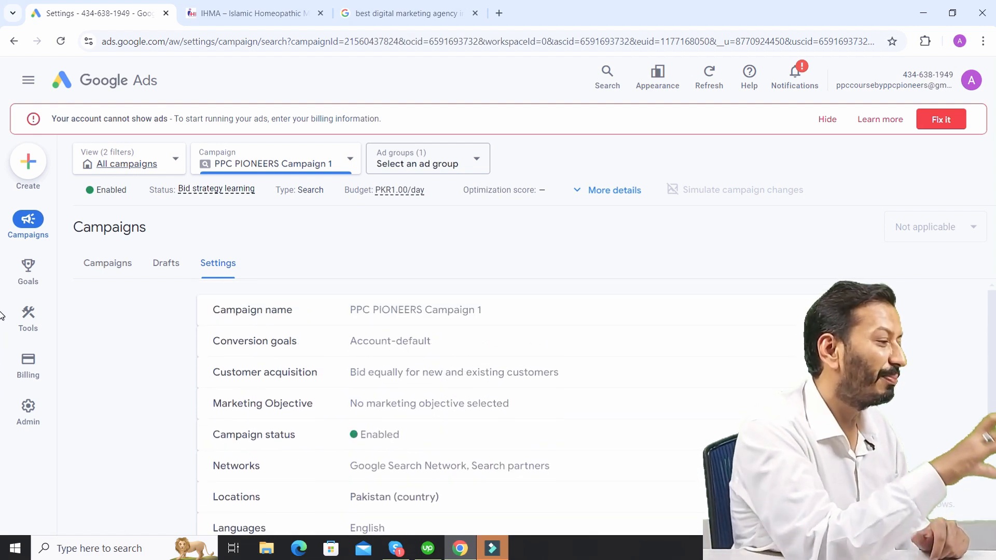